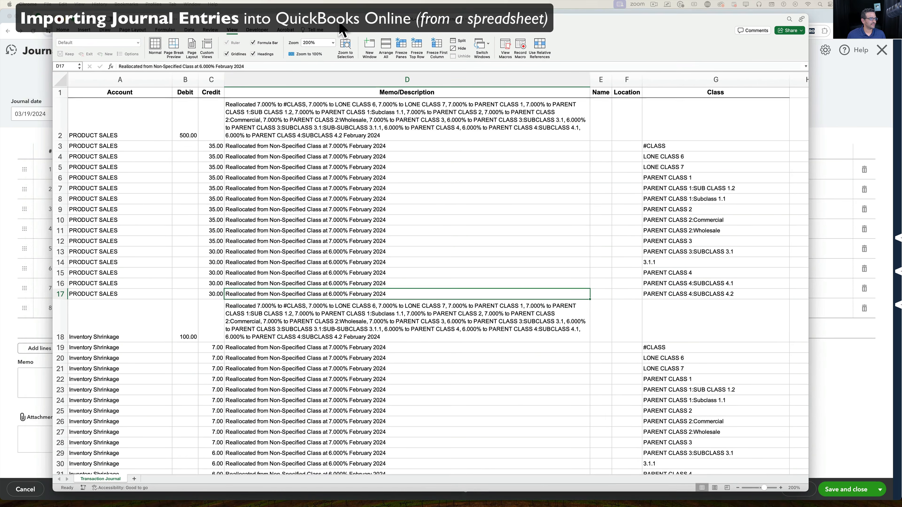
Review the Account, Debit, Credit, Memo/Description, Name, Location and Class columns of the journal spreadsheet.
left_click(137, 81)
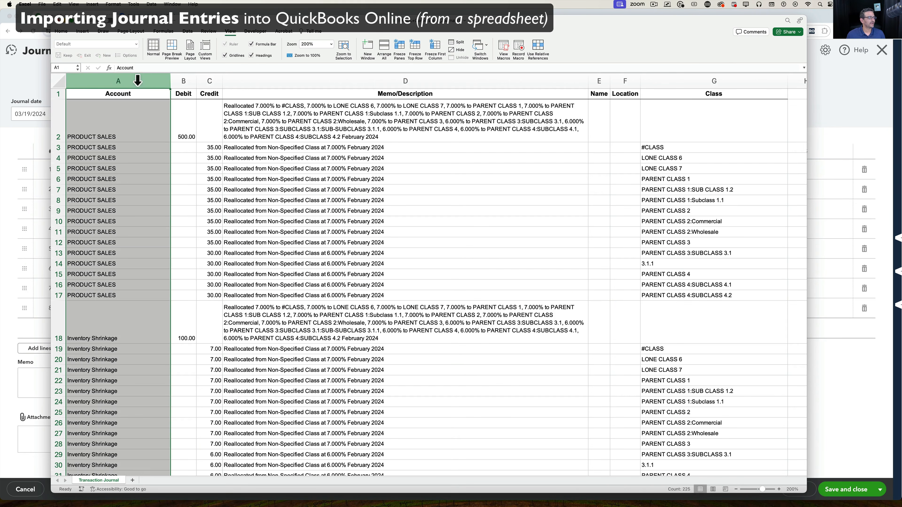
left_click_drag(184, 81, 206, 82)
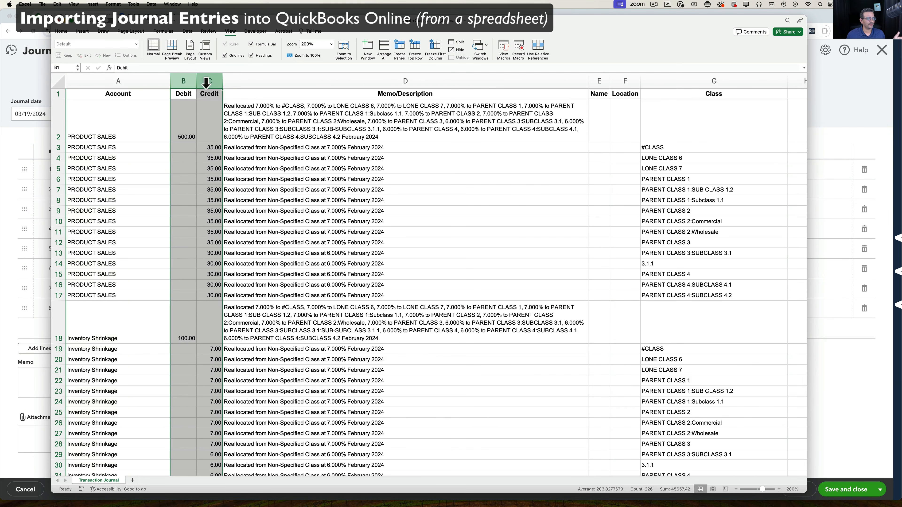
left_click(342, 81)
left_click(599, 81)
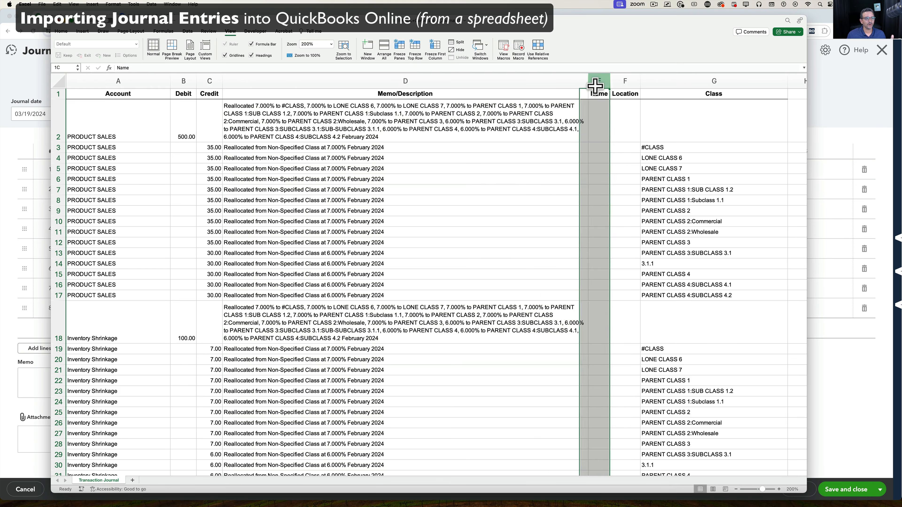
left_click(624, 82)
left_click(679, 82)
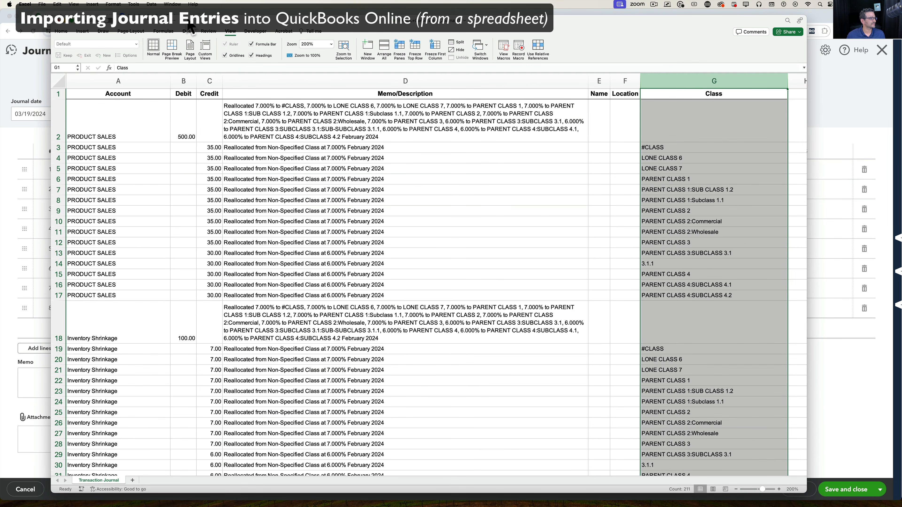
Copy the whole journal table including its headers from the Transaction Journal sheet.
left_click_drag(197, 27, 262, 29)
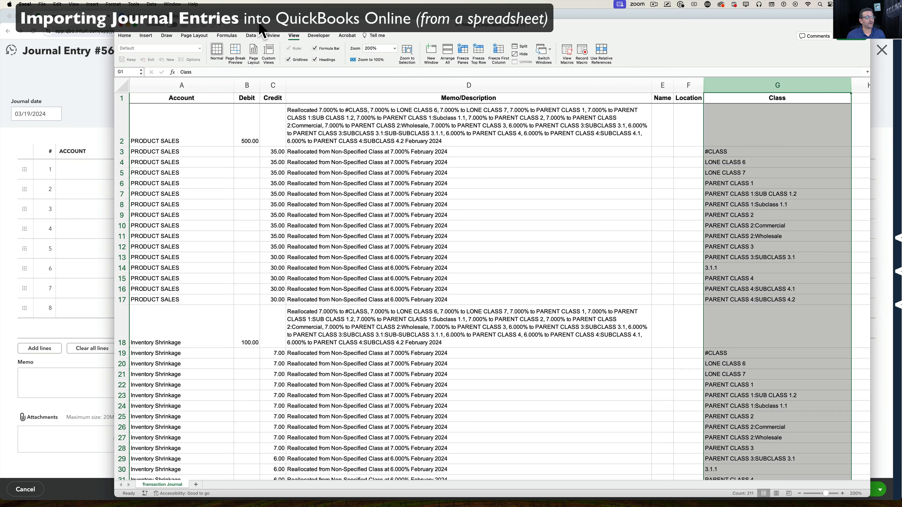
left_click(160, 136)
key("super+a")
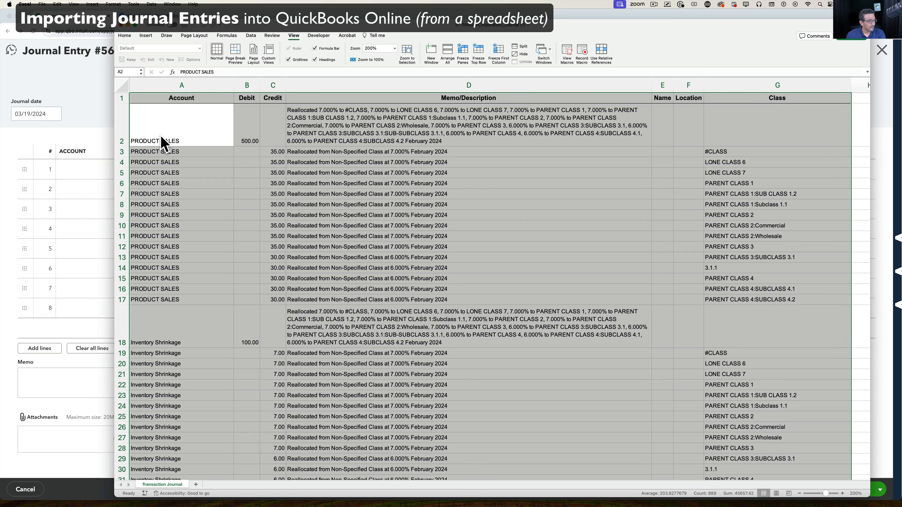
key("super+c")
right_click(169, 116)
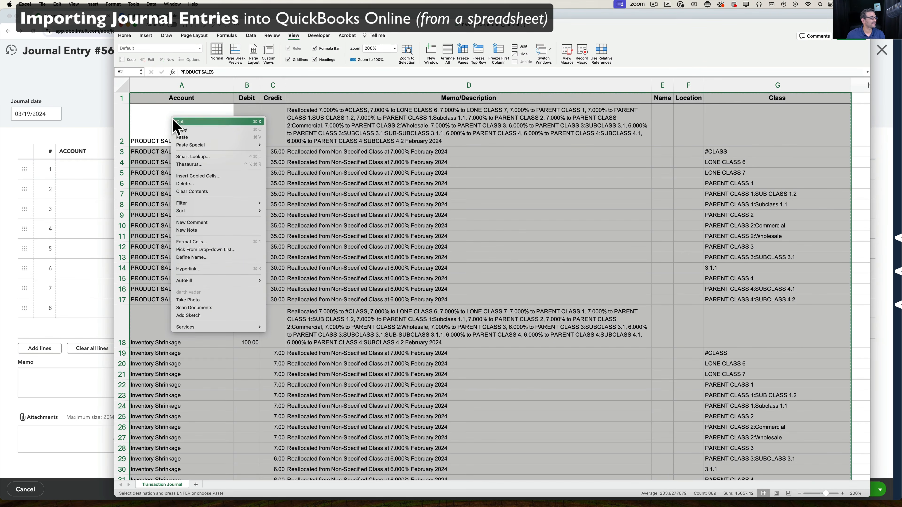
left_click(188, 130)
Try to paste the copied table into the first line's account field of the blank QuickBooks journal entry, and undo it.
left_click(63, 166)
left_click(66, 169)
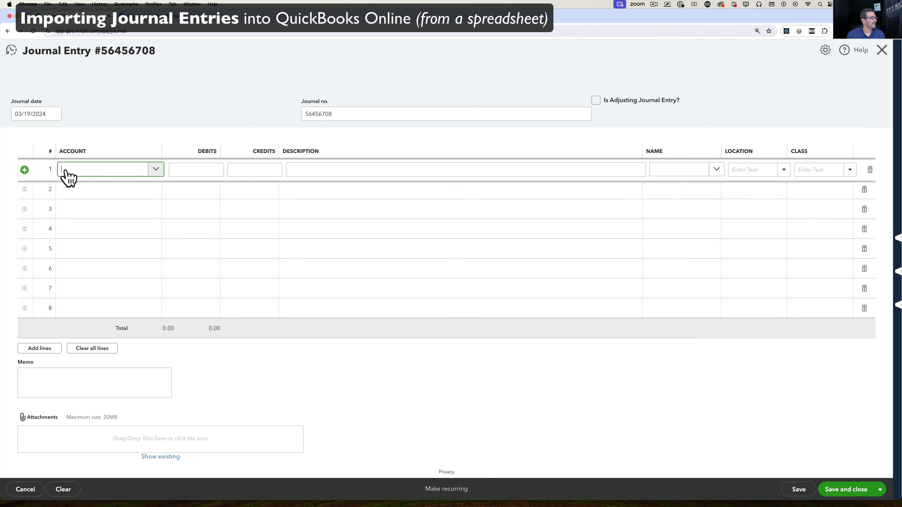
right_click(66, 168)
left_click(84, 220)
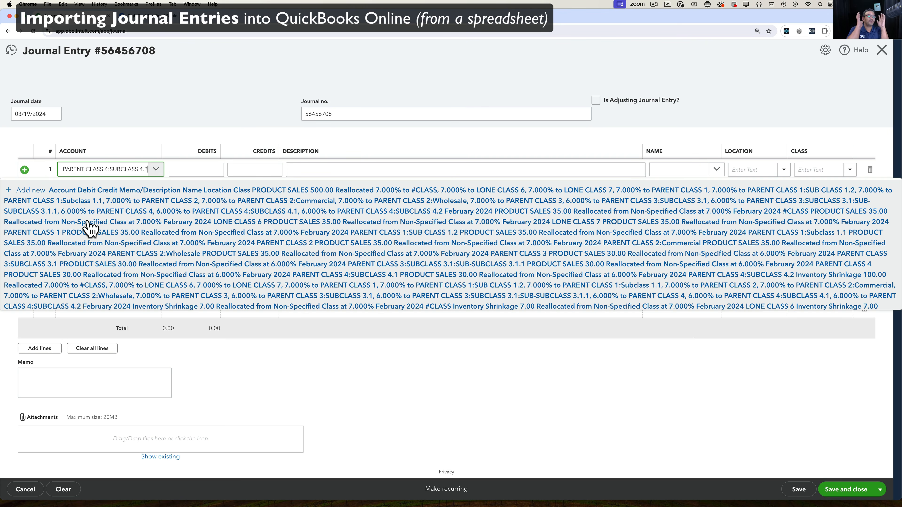
key("super+z")
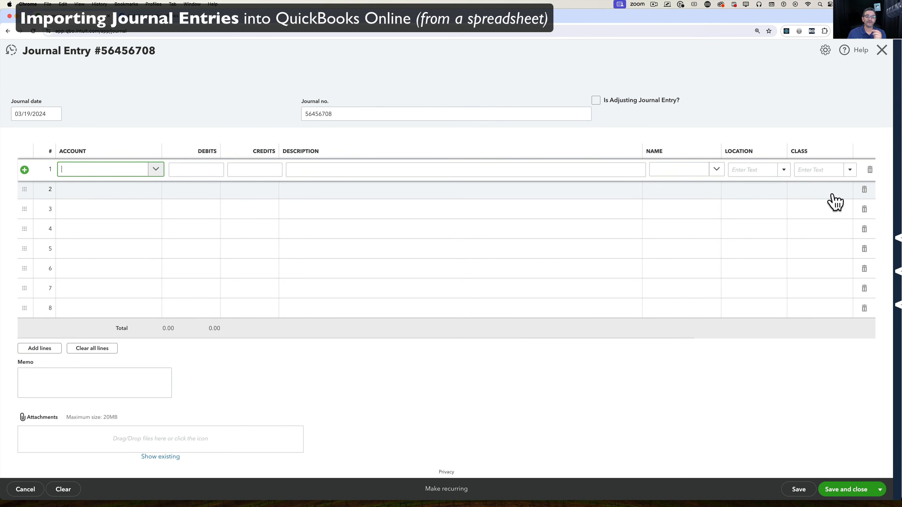
Compare the journal spreadsheet with the lines of the existing QuickBooks journal entry dated 02/29/2024.
key("ctrl+Up")
left_click(624, 161)
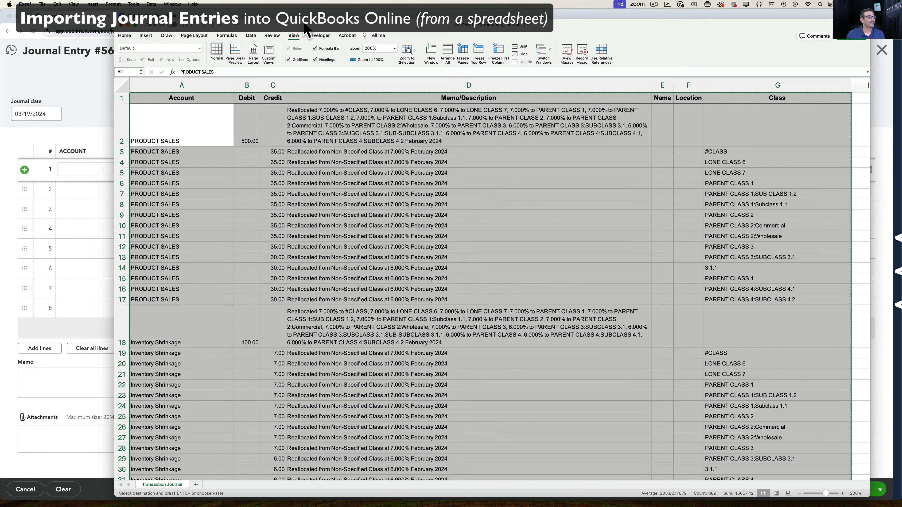
left_click_drag(304, 28, 292, 25)
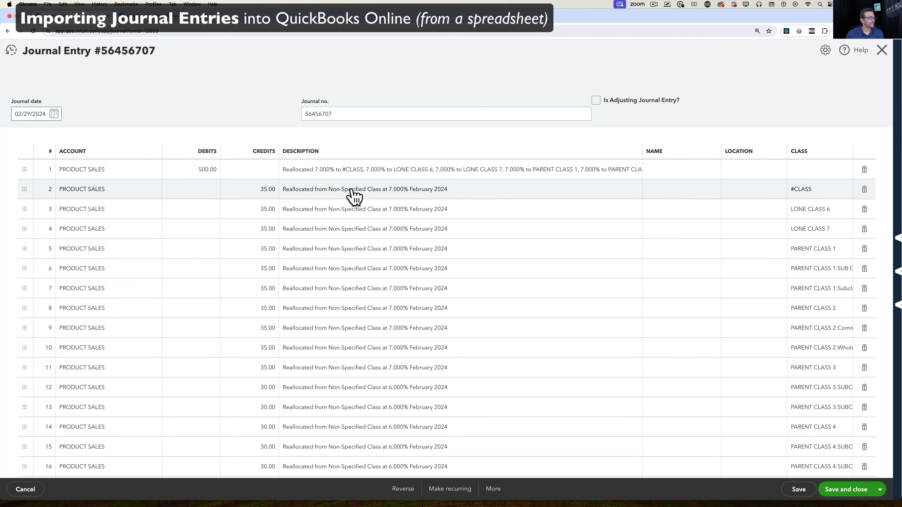
scroll(332, 236, "down", 20)
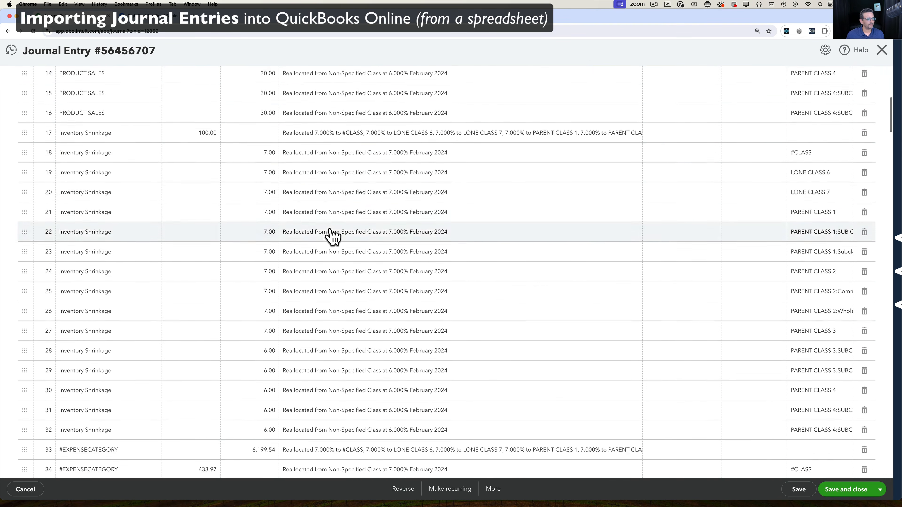
scroll(332, 235, "up", 10)
scroll(332, 236, "up", 10)
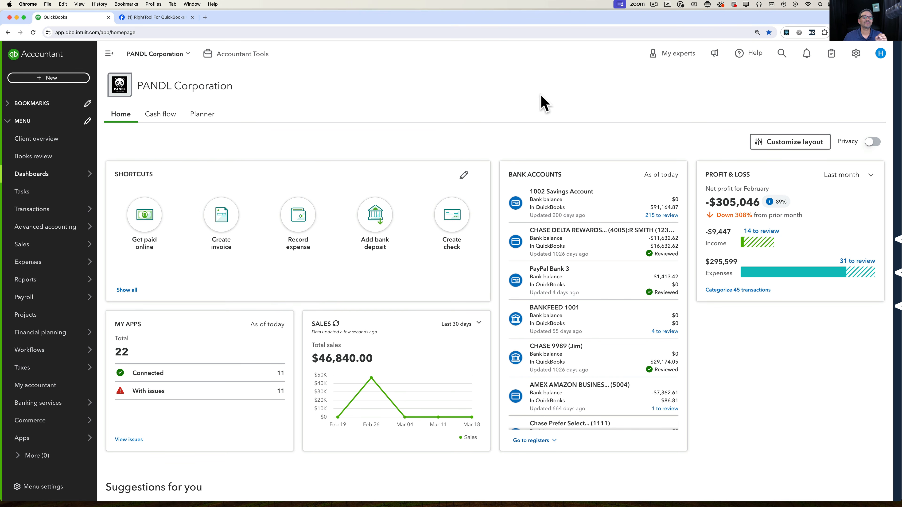
Open the journal entries import from the QuickBooks Import Data tools.
left_click(856, 54)
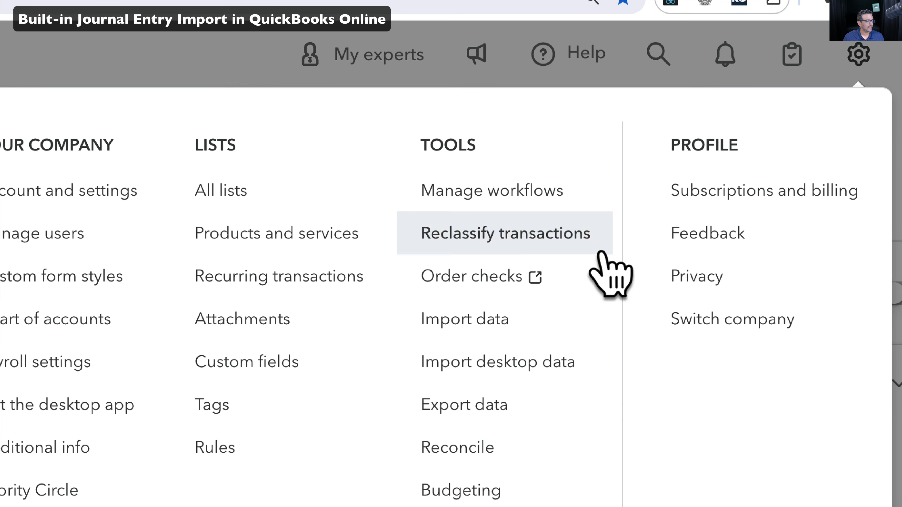
left_click(474, 322)
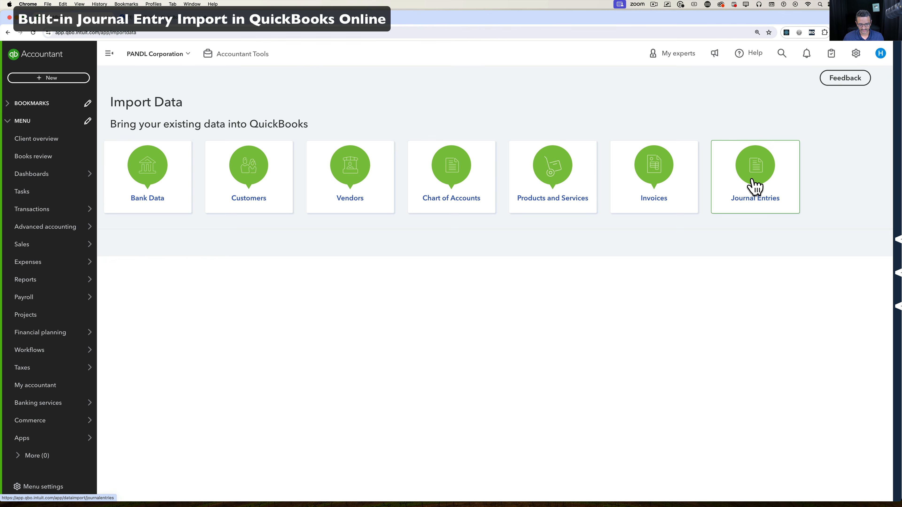
key("super+equal")
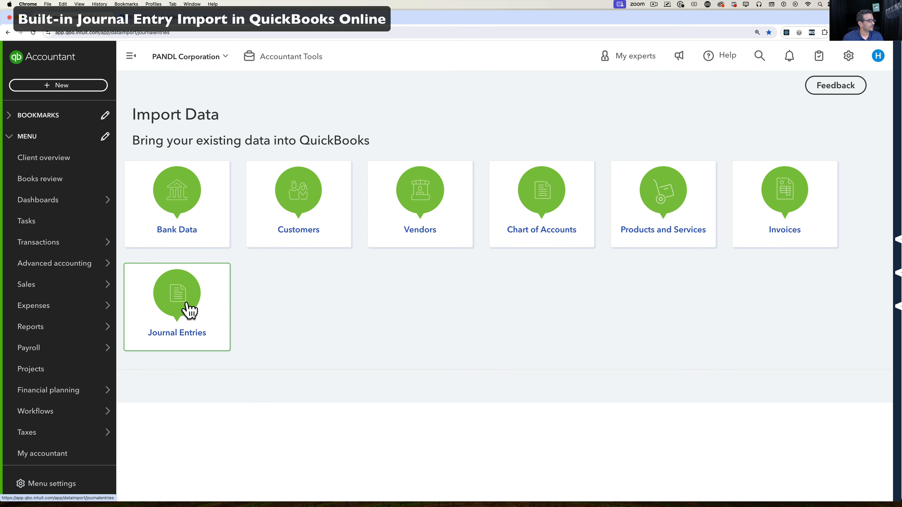
left_click(196, 308)
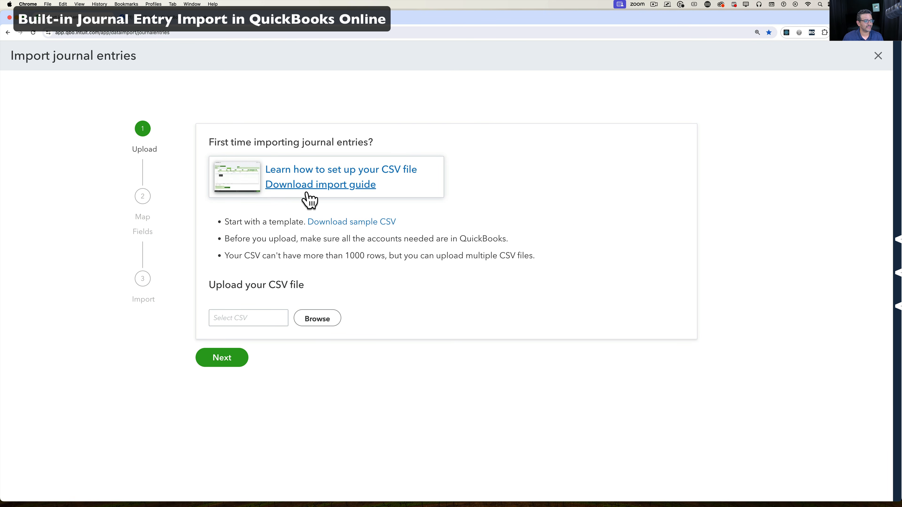
Open the journal entry import guide and examine at 125% how the CSV fields map to the entry form.
left_click(324, 192)
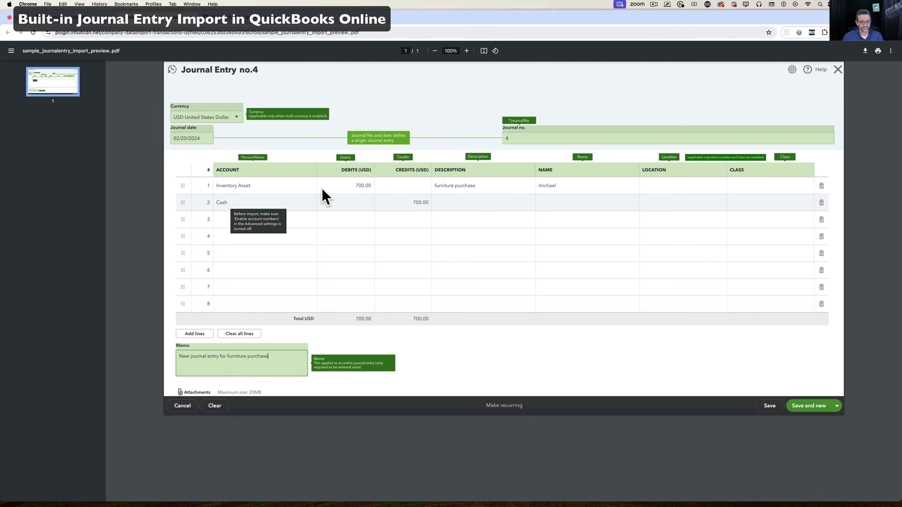
key("super+equal")
key("super+equal")
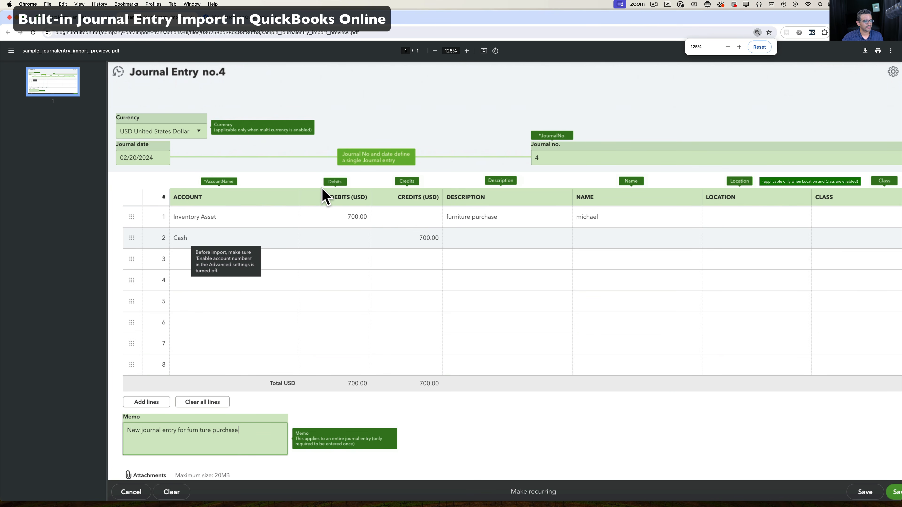
scroll(323, 193, "right", 1)
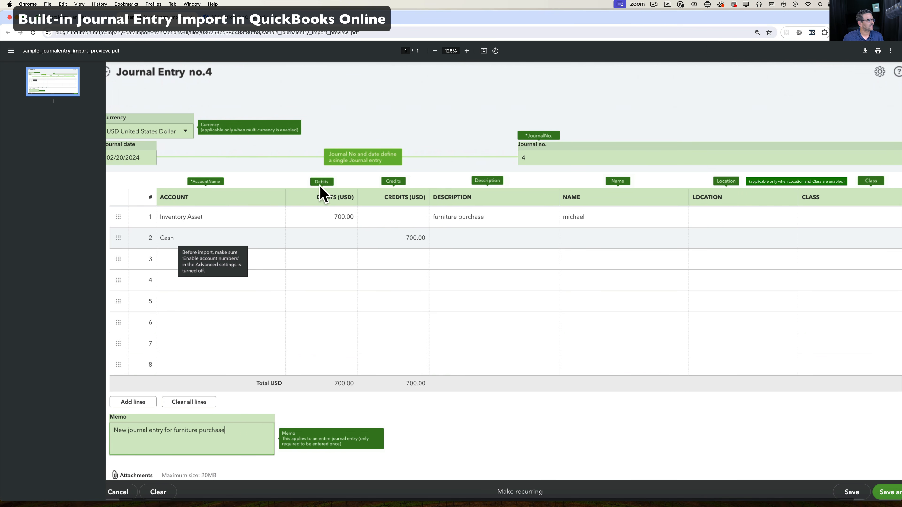
scroll(231, 134, "left", 1)
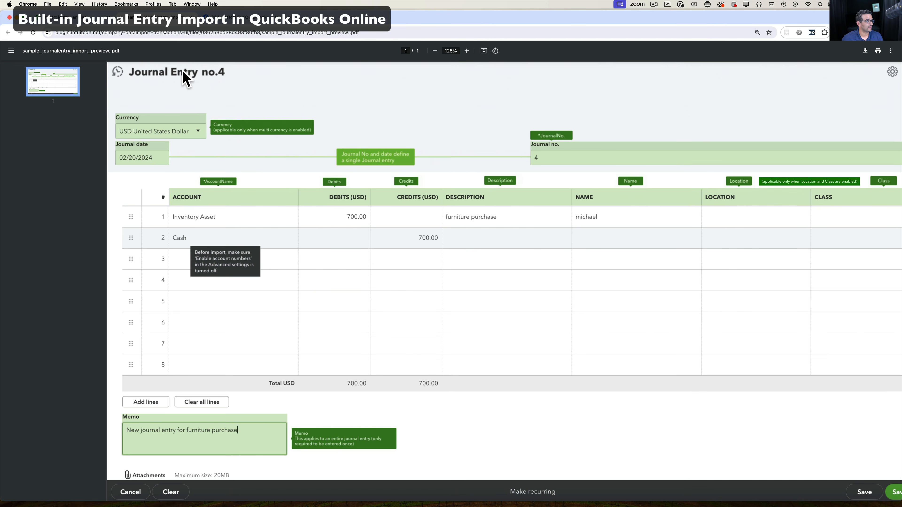
Return to the journal entries import page, download the sample CSV and open it in Excel.
left_click(63, 22)
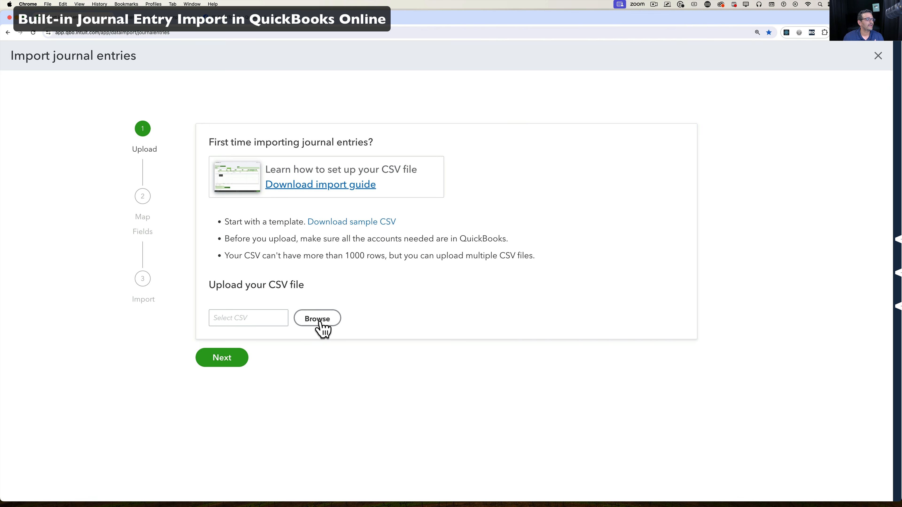
left_click(350, 223)
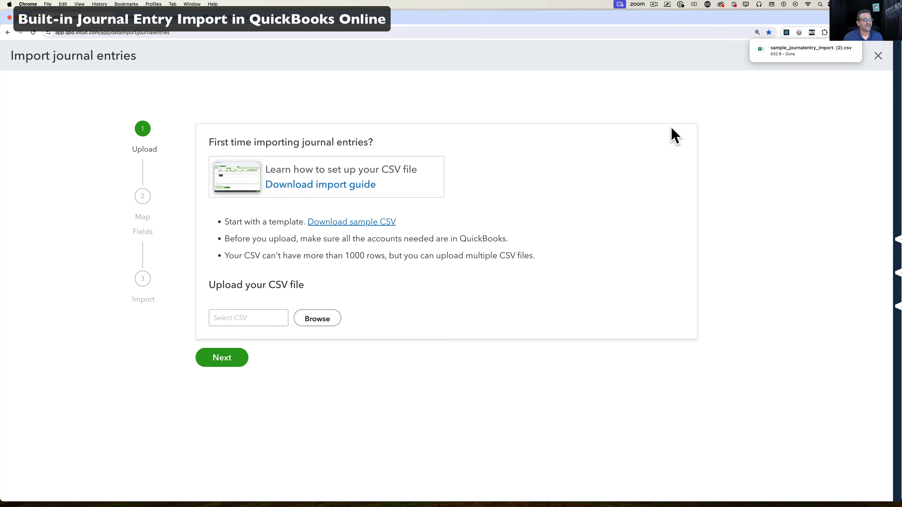
left_click(784, 52)
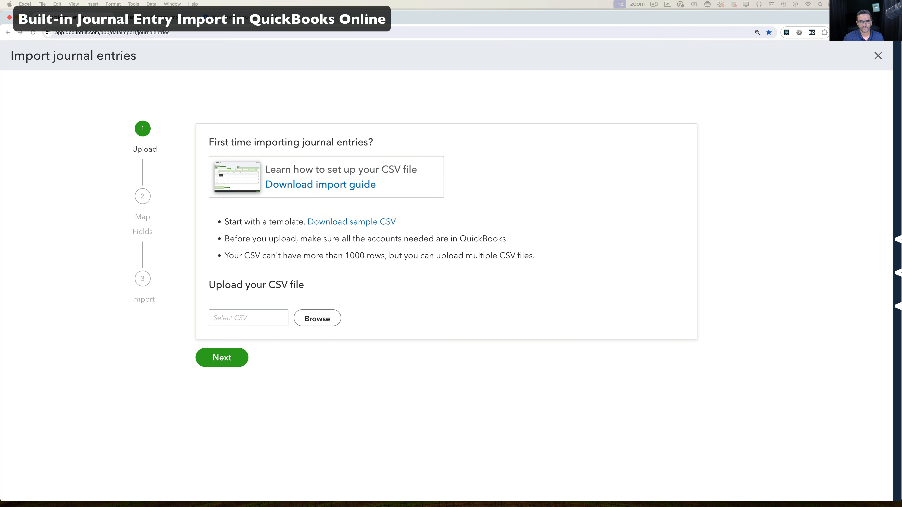
Reposition and enlarge the sample CSV window and set the sheet's zoom to 200%.
left_click_drag(796, 91, 225, 79)
left_click(224, 81)
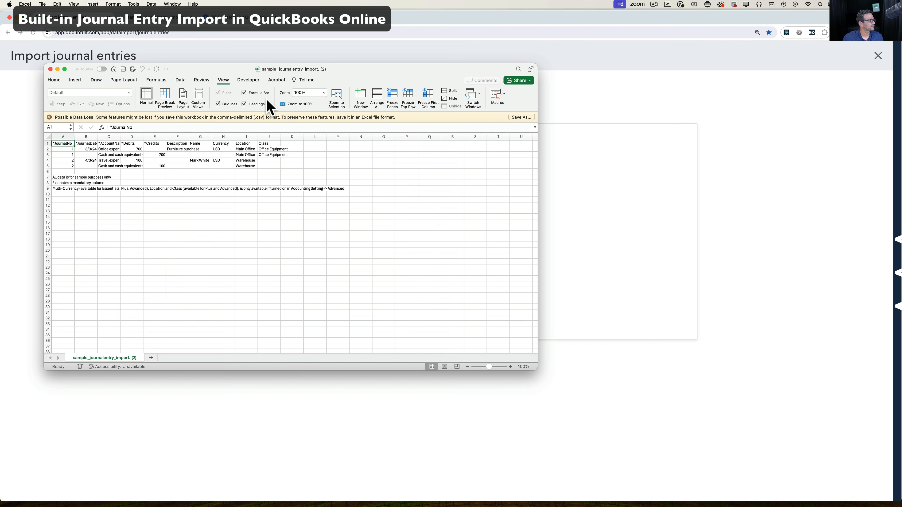
left_click(324, 93)
left_click(306, 103)
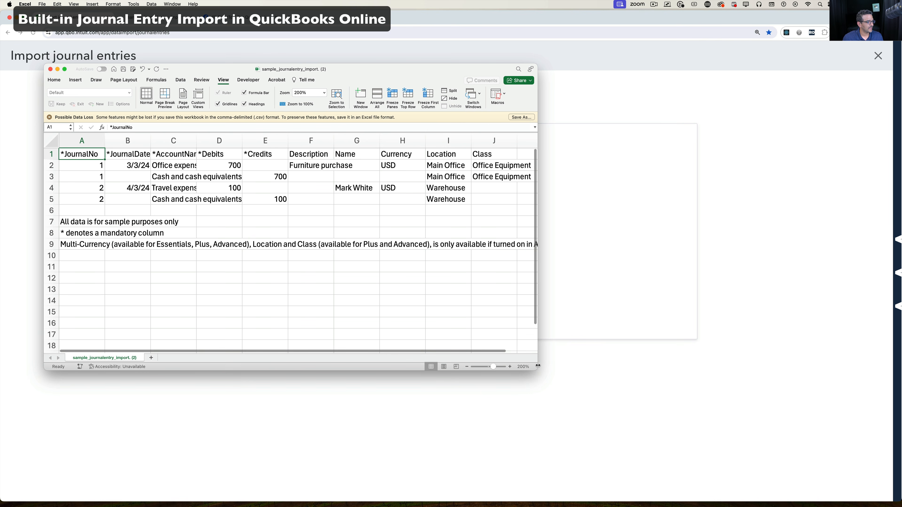
left_click_drag(538, 366, 789, 466)
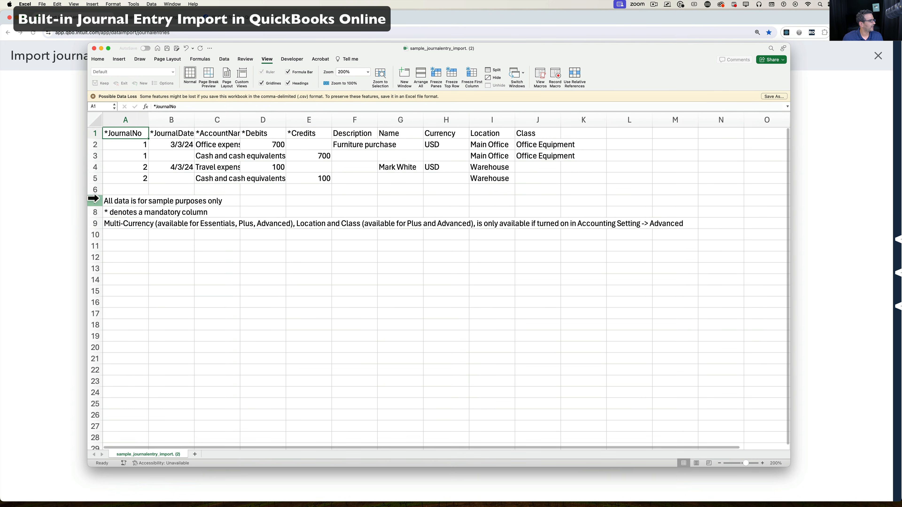
Delete rows 7 to 11, which hold the explanatory notes below the sample data.
left_click_drag(90, 201, 89, 247)
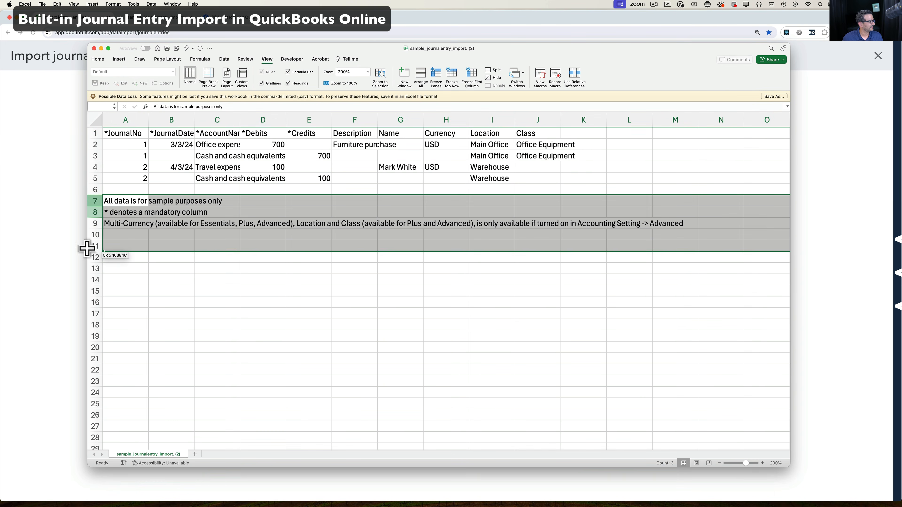
right_click(126, 215)
left_click(135, 260)
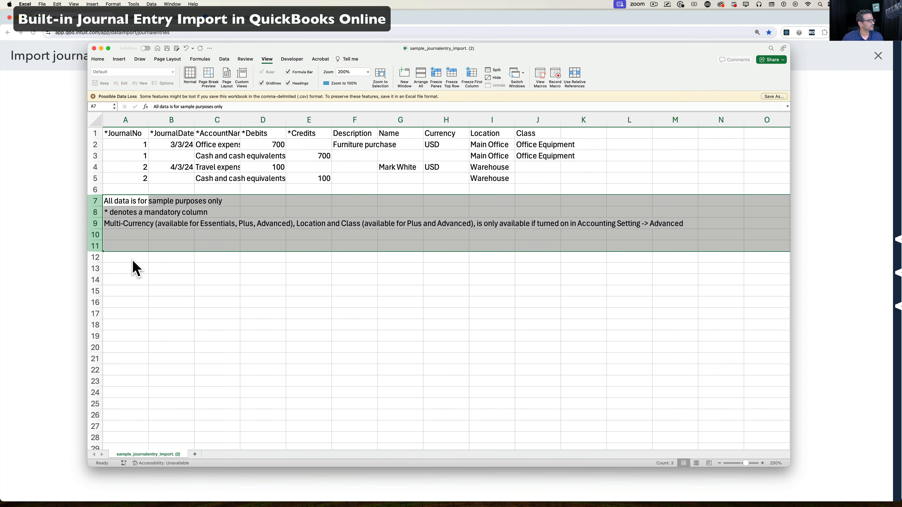
left_click(366, 325)
Set the font size of columns A to J to 18 and autofit their widths to the contents.
left_click_drag(111, 122, 531, 125)
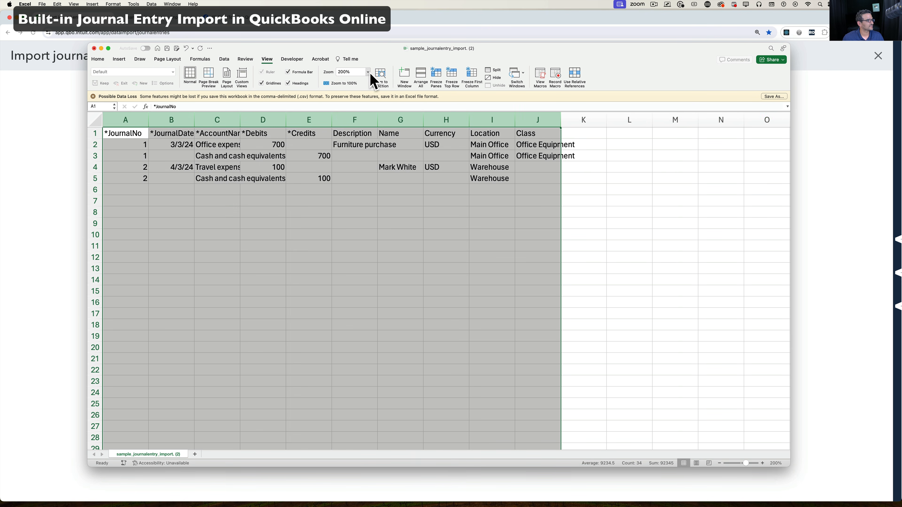
left_click(100, 59)
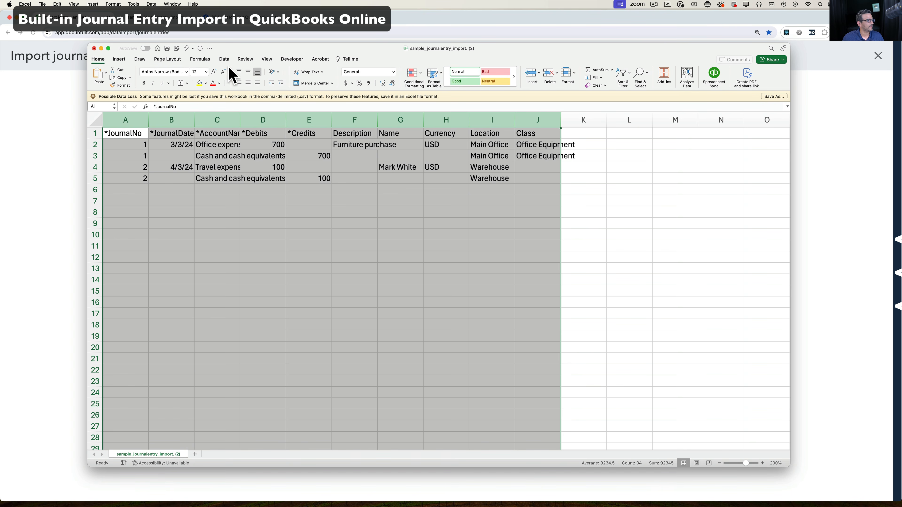
left_click(206, 72)
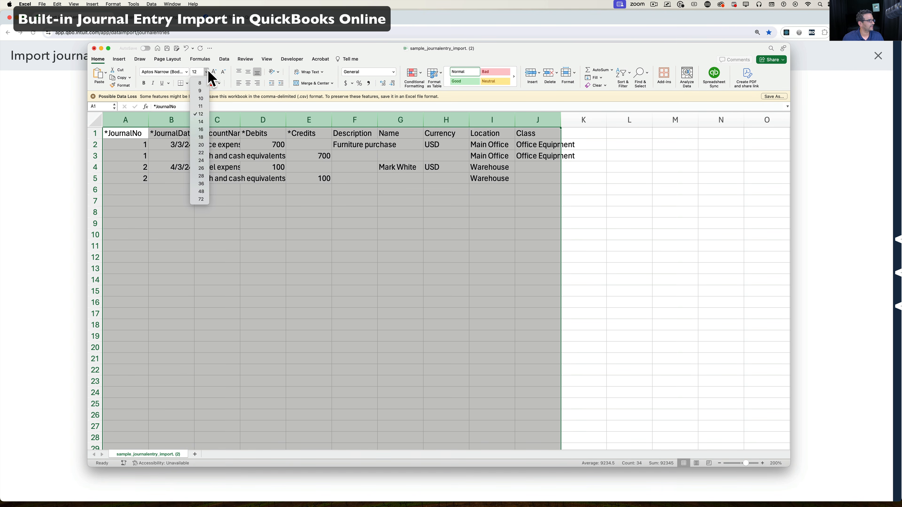
left_click(199, 138)
double_click(149, 120)
left_click(249, 255)
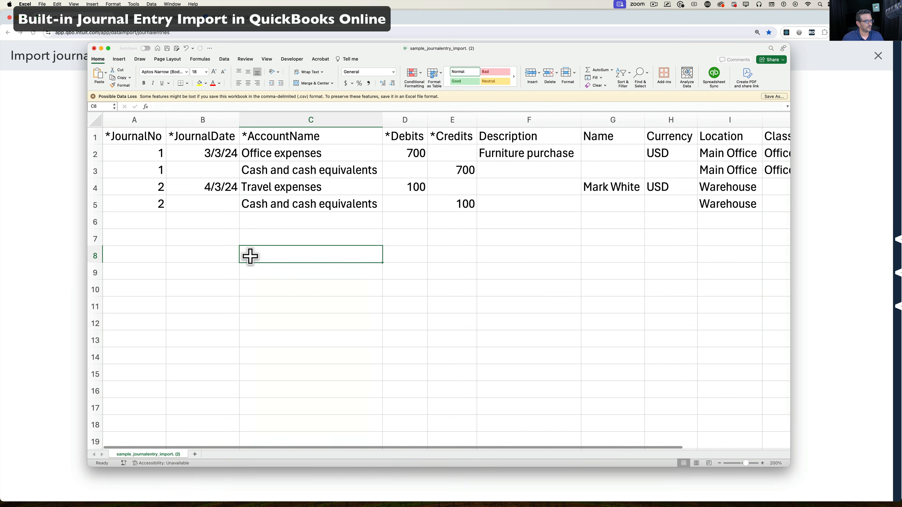
left_click_drag(276, 49, 188, 49)
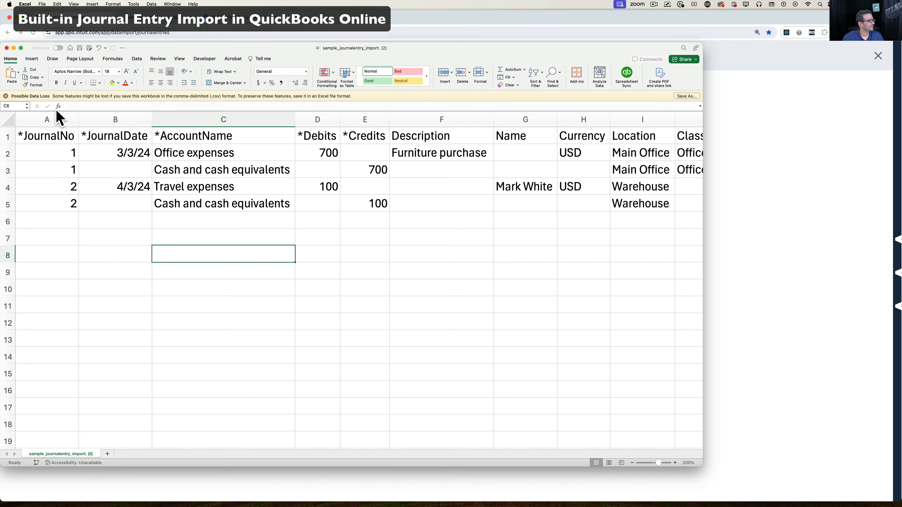
Compare the sample CSV's JournalNo column with the journal entry preview in the import guide, and return to the spreadsheet.
left_click_drag(56, 115, 40, 114)
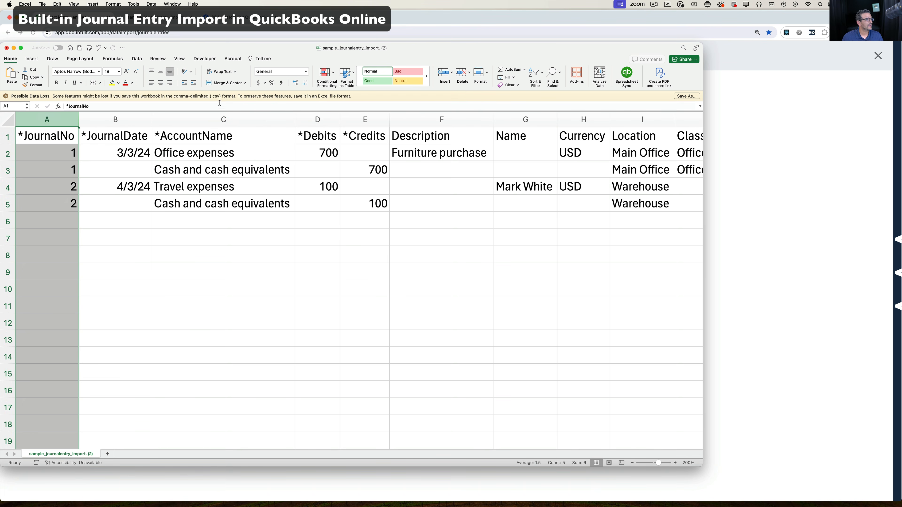
left_click_drag(213, 48, 266, 45)
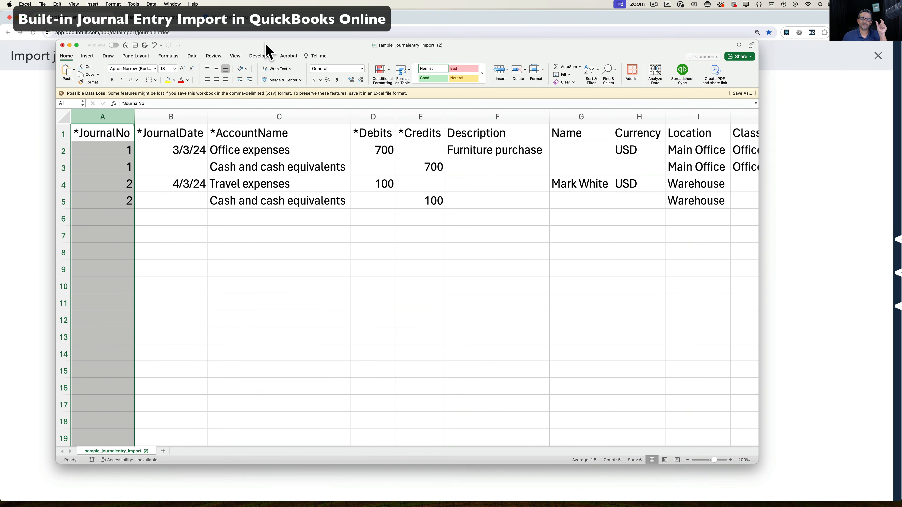
left_click(158, 21)
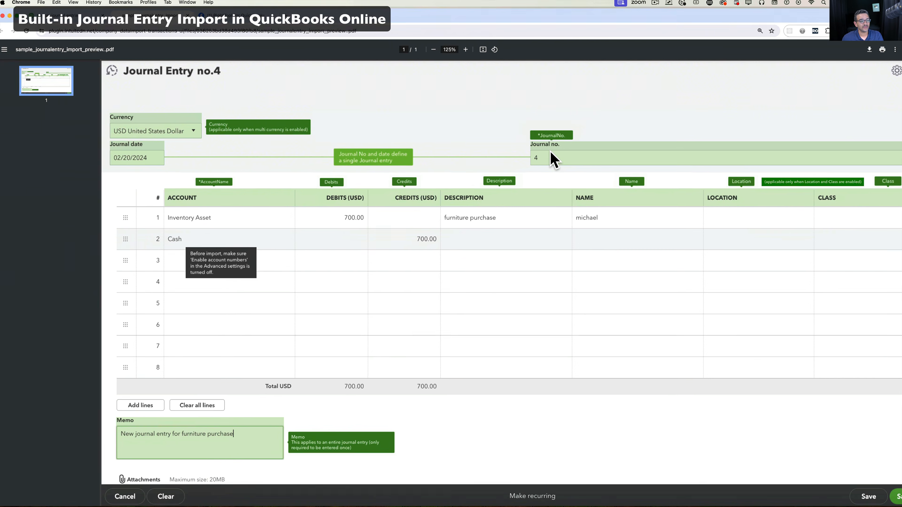
left_click(53, 20)
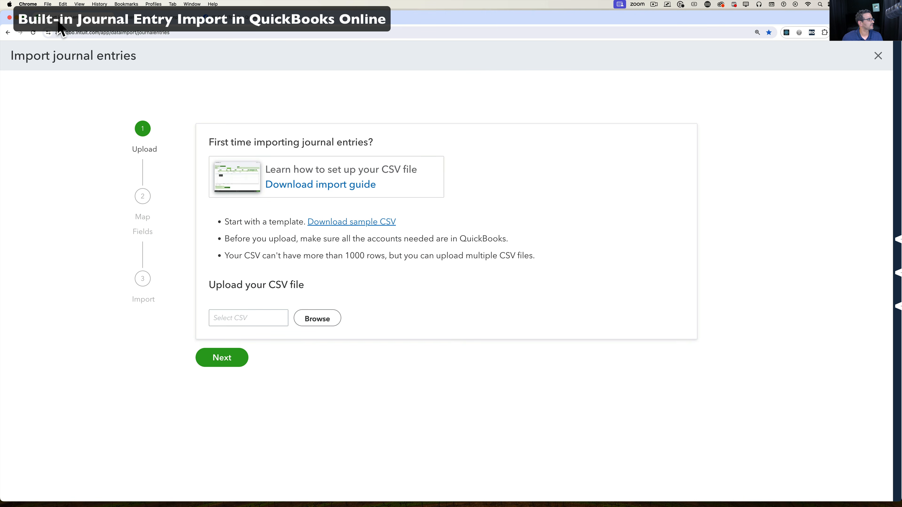
key("ctrl+Up")
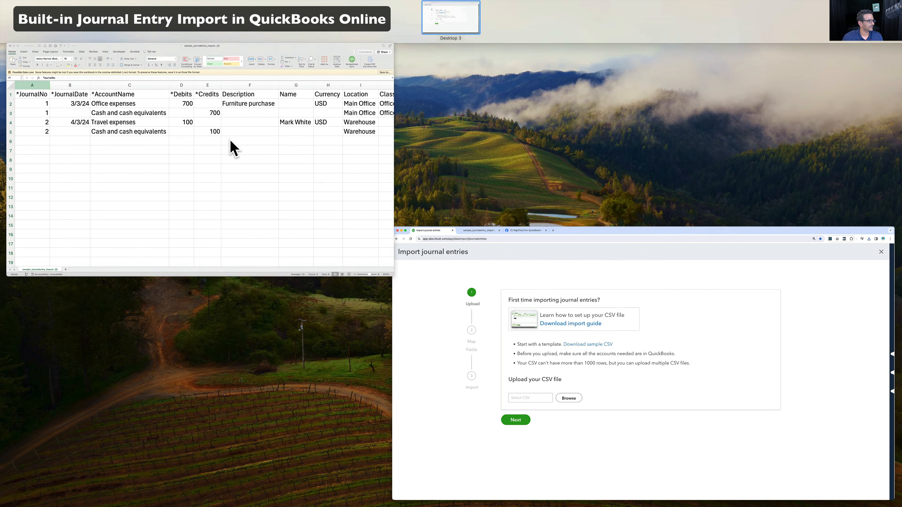
left_click(216, 228)
Examine how JournalNo, JournalDate, accounts and amounts group rows 2 to 3 and 4 to 5 into separate journal entries.
left_click(178, 116)
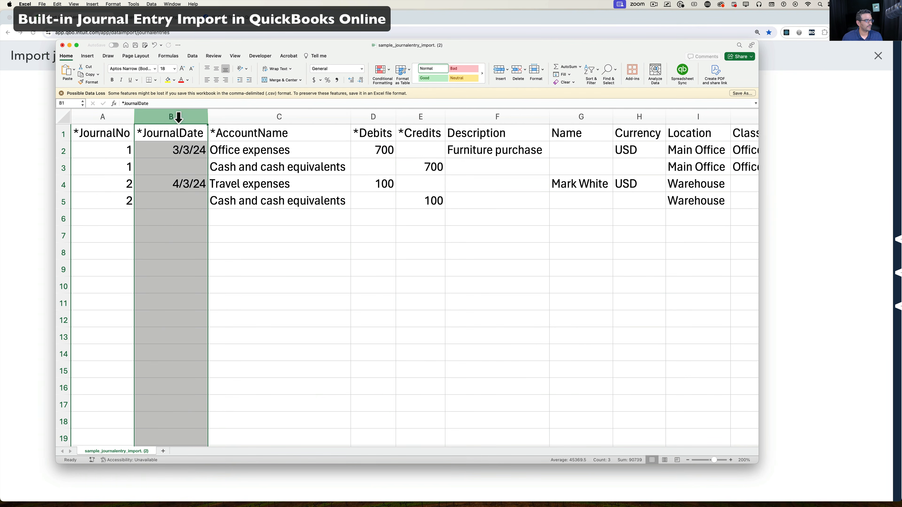
left_click(189, 154)
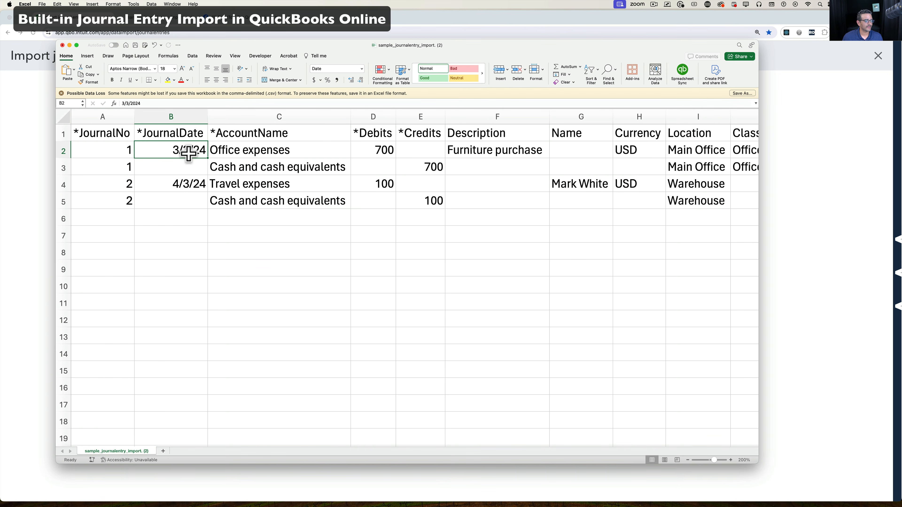
left_click(184, 171)
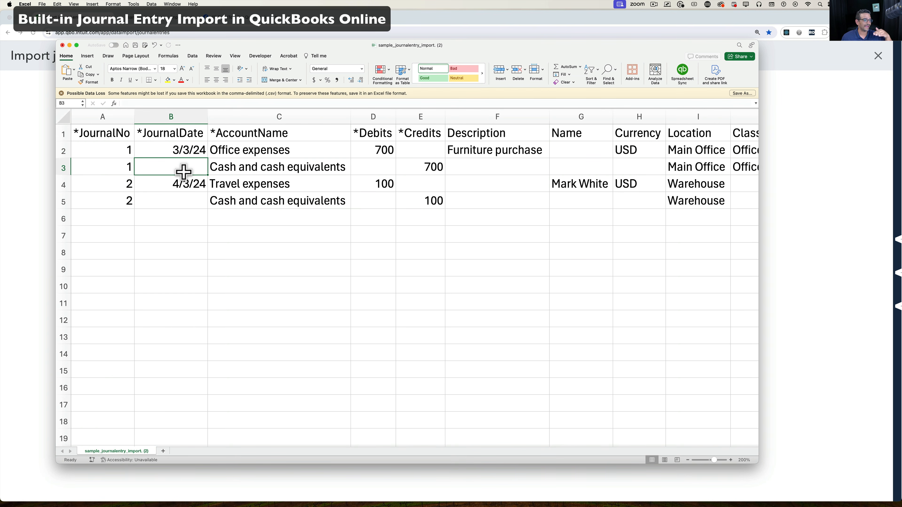
left_click_drag(58, 149, 58, 161)
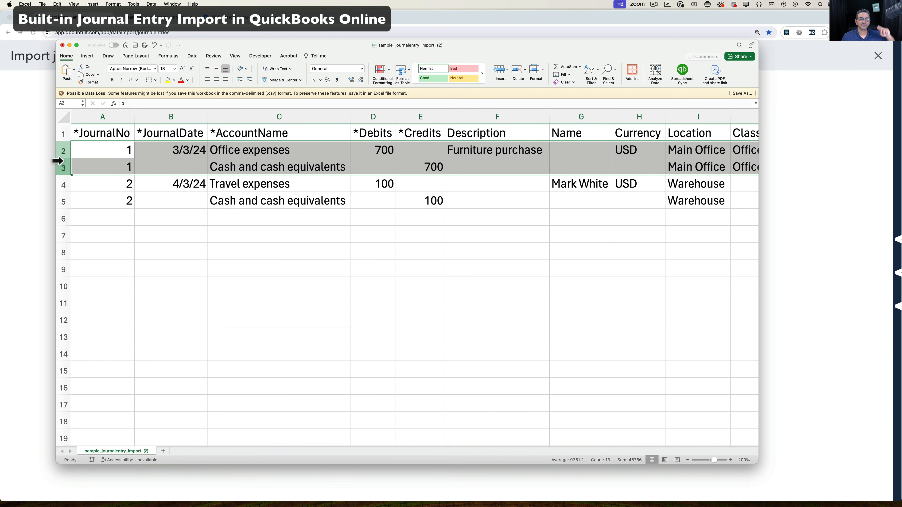
left_click_drag(58, 183, 58, 201)
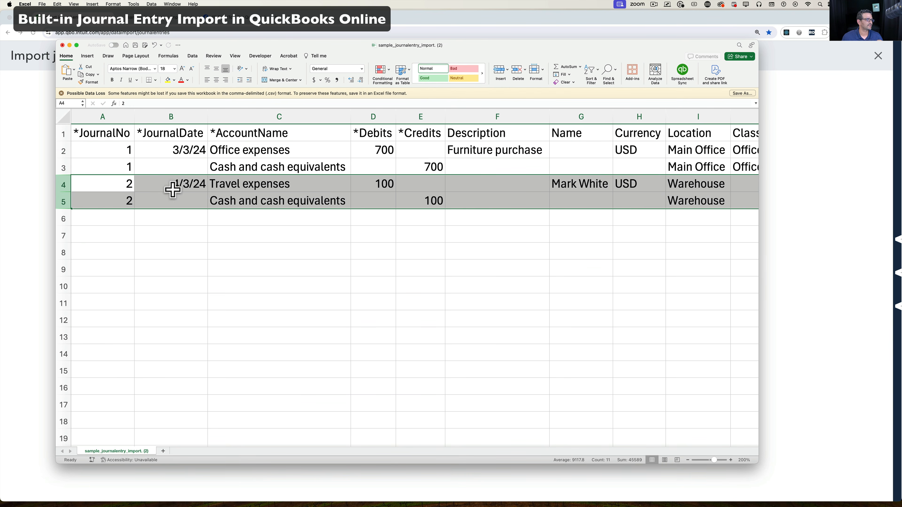
left_click_drag(127, 149, 121, 199)
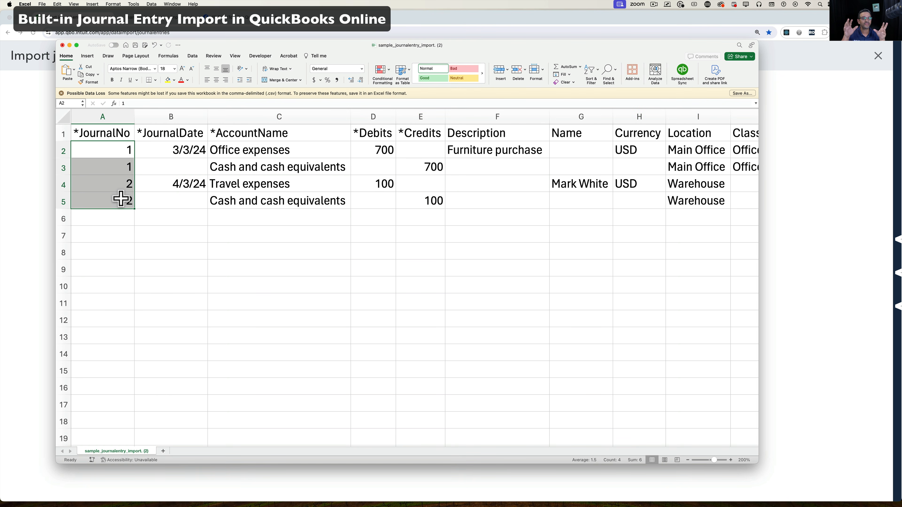
left_click_drag(125, 150, 124, 167)
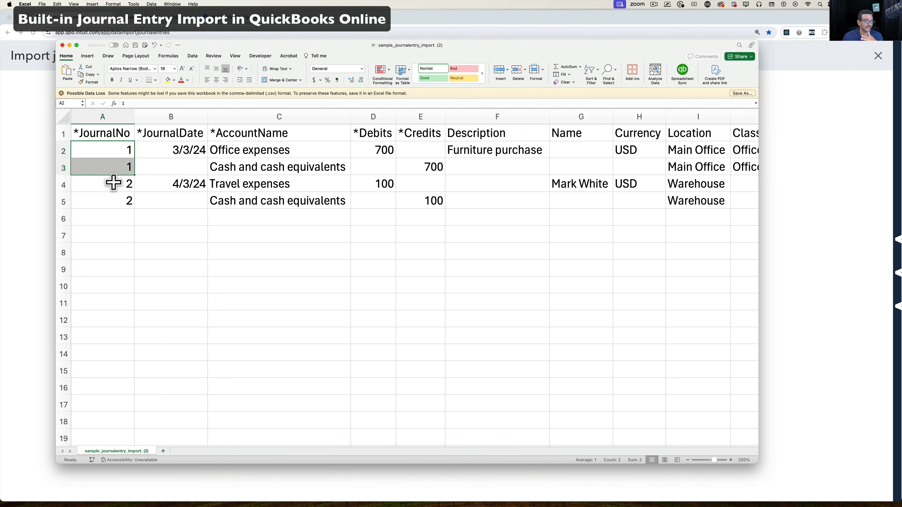
left_click_drag(379, 152, 419, 173)
left_click_drag(318, 151, 316, 174)
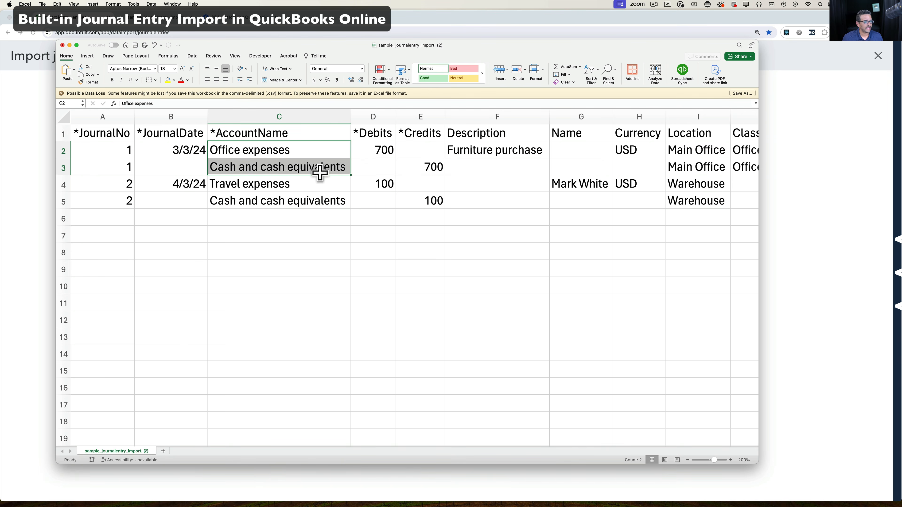
Examine the optional Description, Name, Currency, Location and Class columns of the sample data.
left_click(529, 151)
scroll(527, 151, "right", 5)
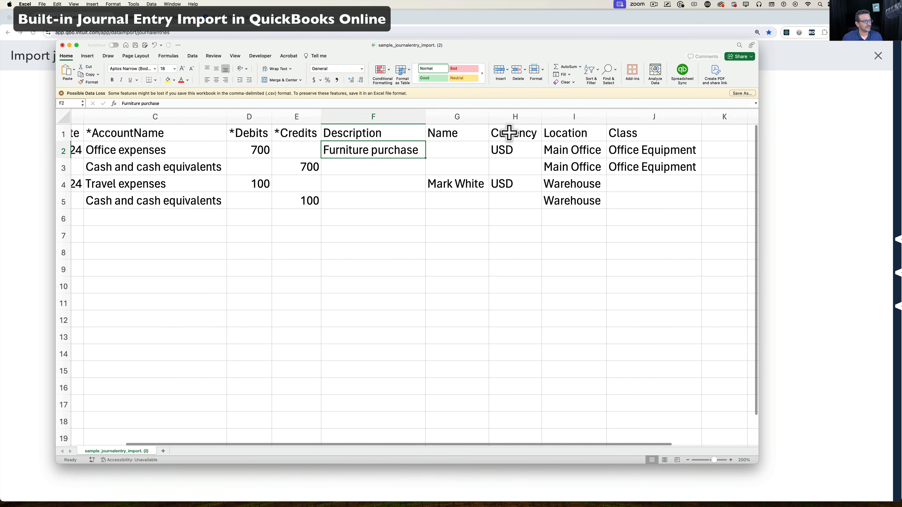
left_click(450, 114)
left_click(521, 113)
left_click(582, 113)
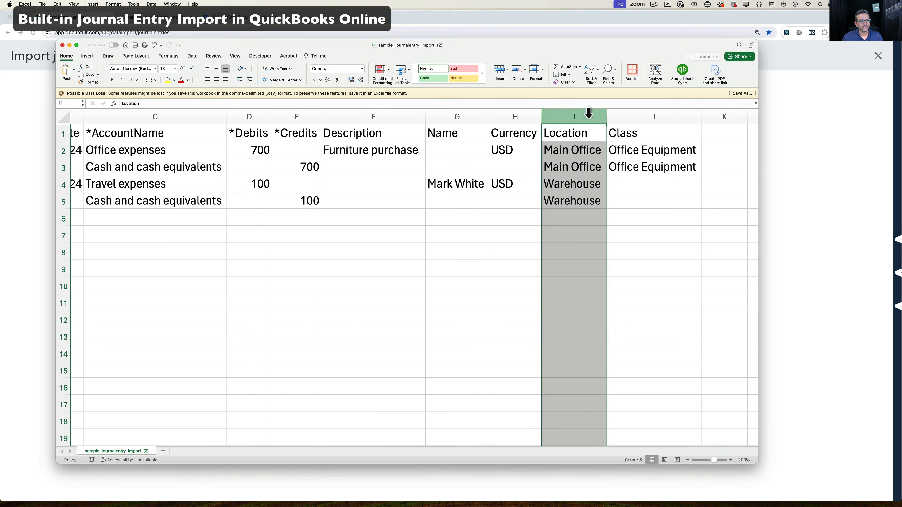
left_click(633, 116)
left_click(417, 203)
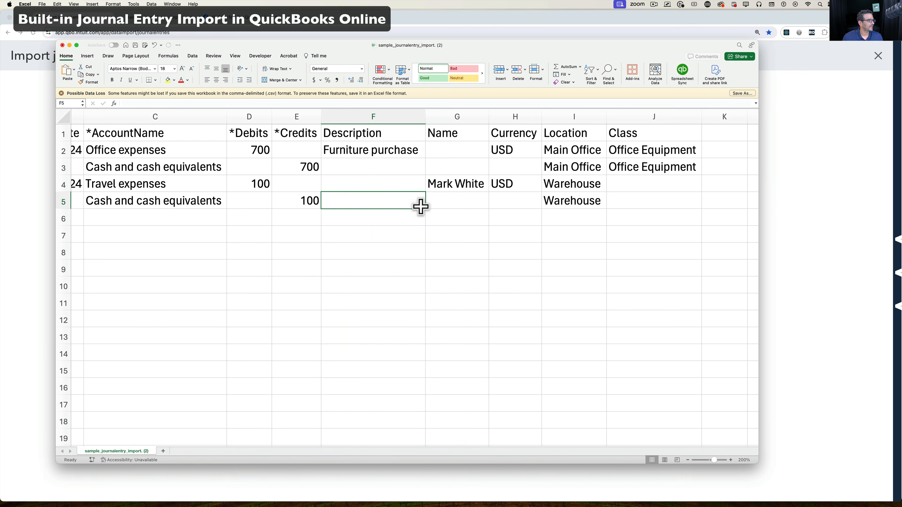
Delete the sample entries in rows 2 to 6, keeping only the header row.
scroll(302, 195, "left", 5)
left_click_drag(66, 155, 63, 215)
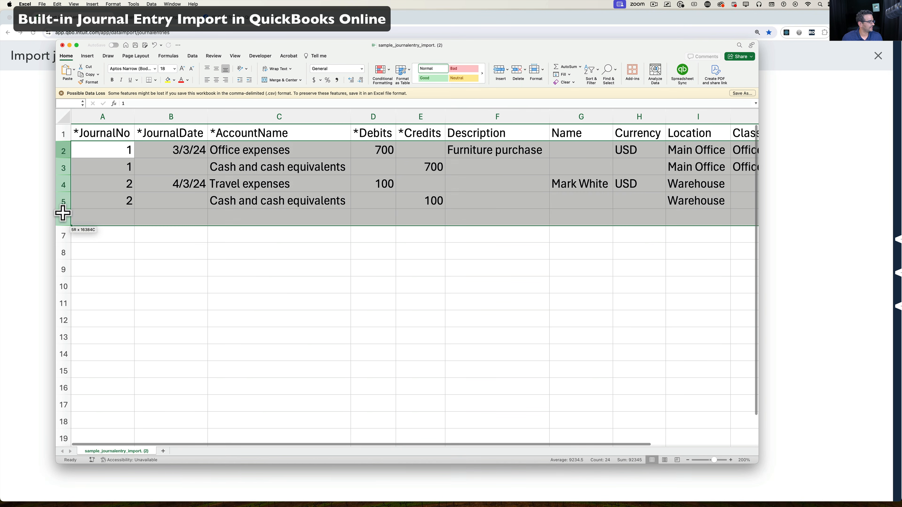
right_click(135, 192)
left_click(153, 236)
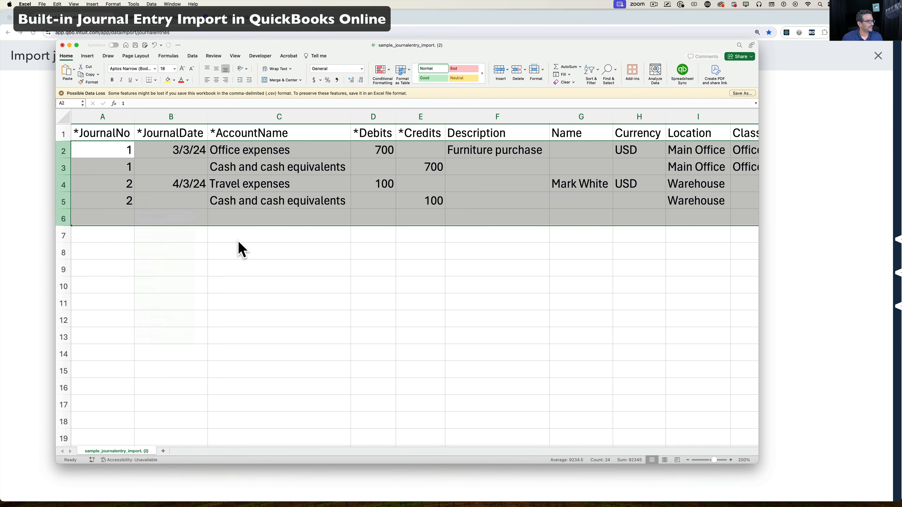
Bring the journal import workbook in front of the template and review its journal data in columns A to I.
key("ctrl+Up")
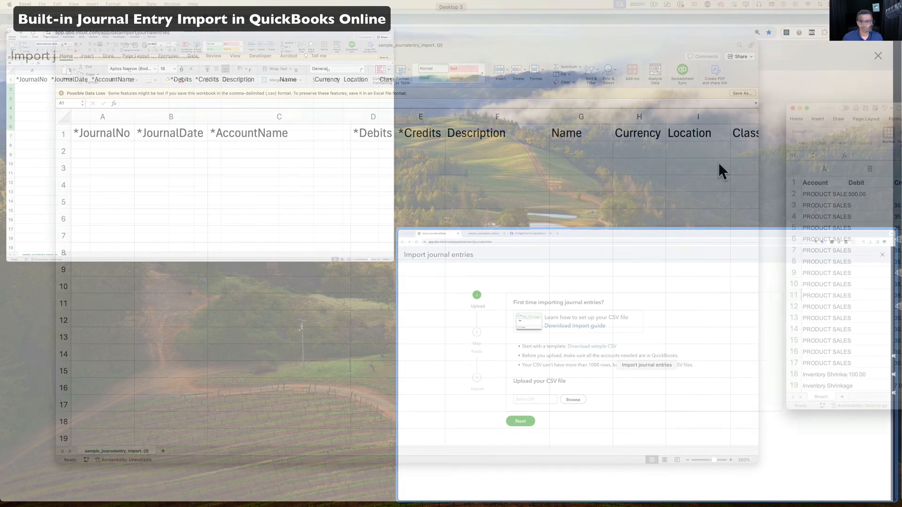
left_click_drag(901, 96, 432, 182)
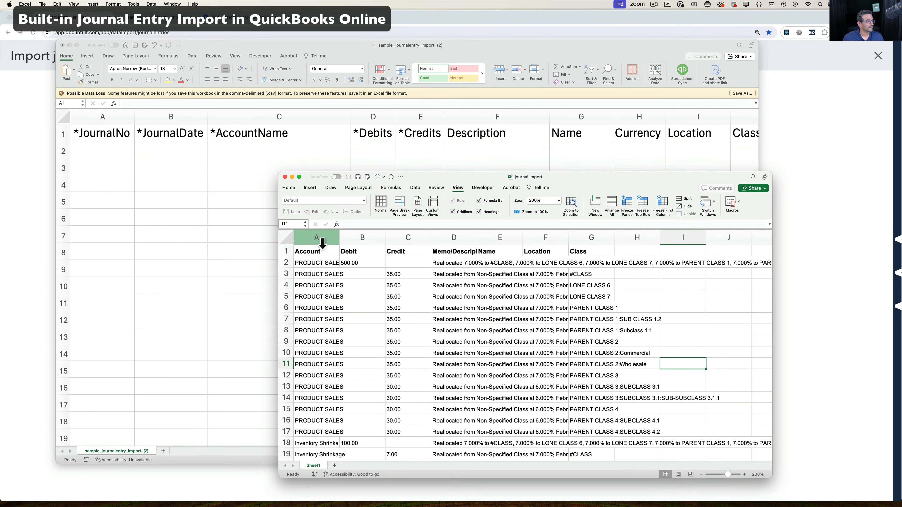
mouse_move(322, 242)
left_mouse_down()
mouse_move(312, 237)
mouse_move(700, 283)
left_mouse_up()
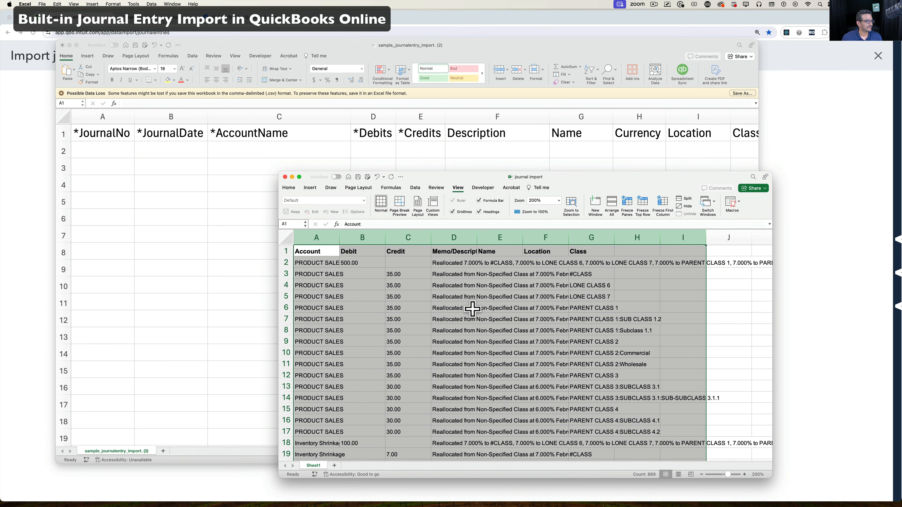
left_click(358, 294)
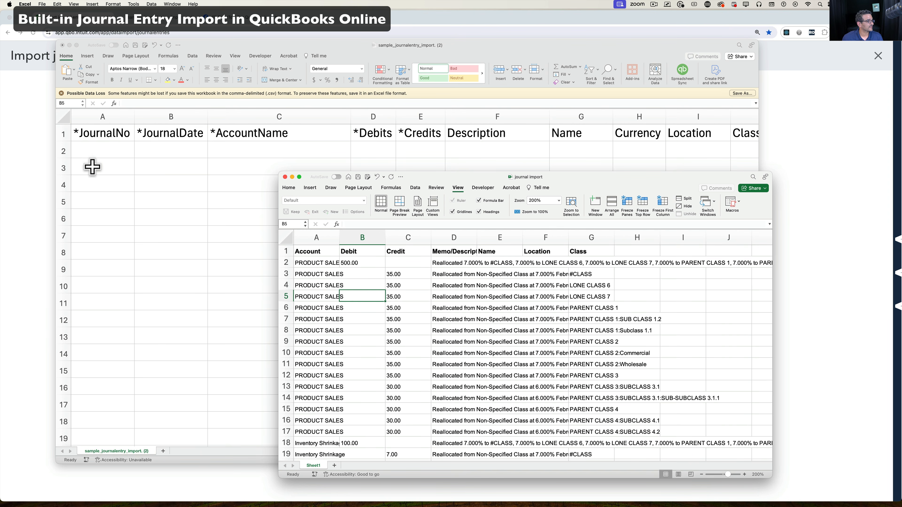
Enter 031924-01 as the journal number in cell A2 of the template.
left_click(100, 151)
left_click(100, 151)
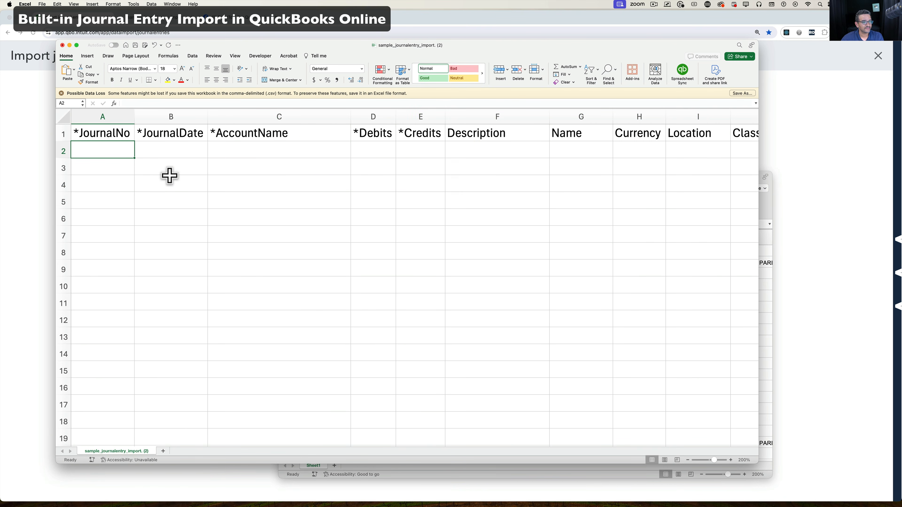
type("031924-01")
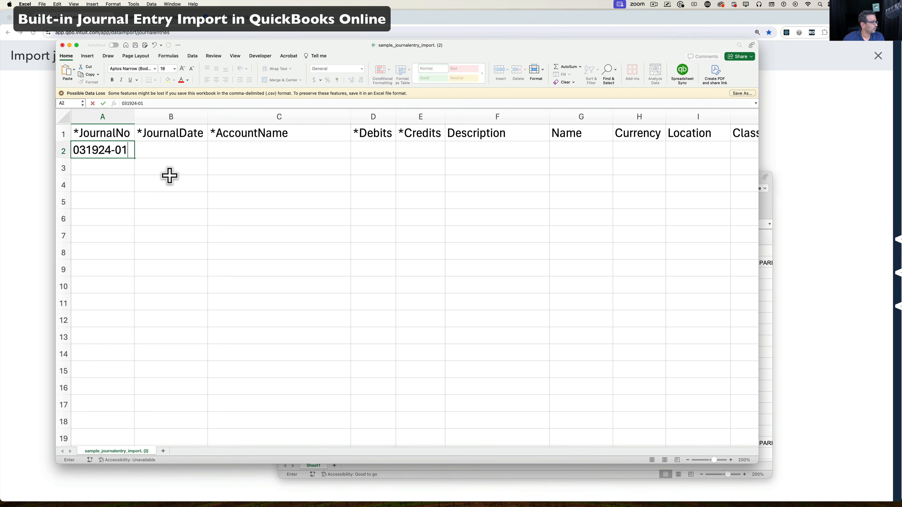
left_click(169, 175)
Copy the journal number from A2 down the JournalNo column through row 14.
left_click(83, 148)
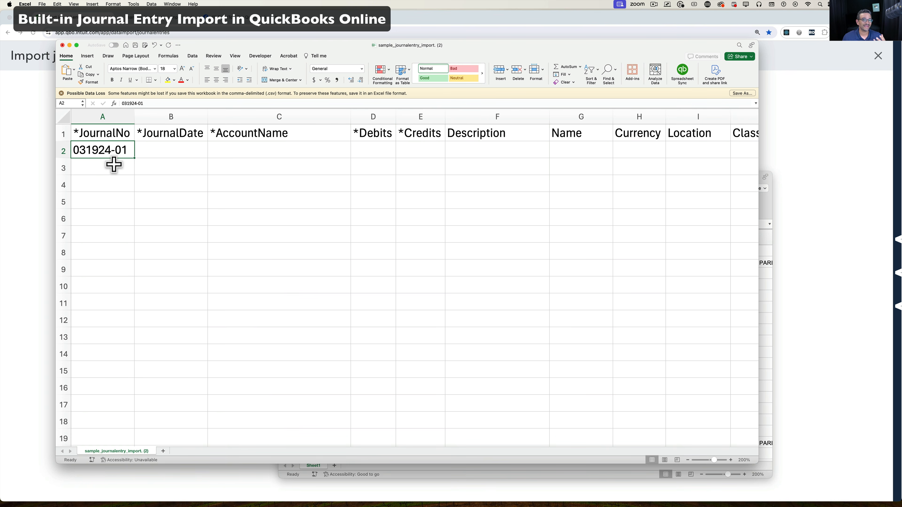
key("super+c")
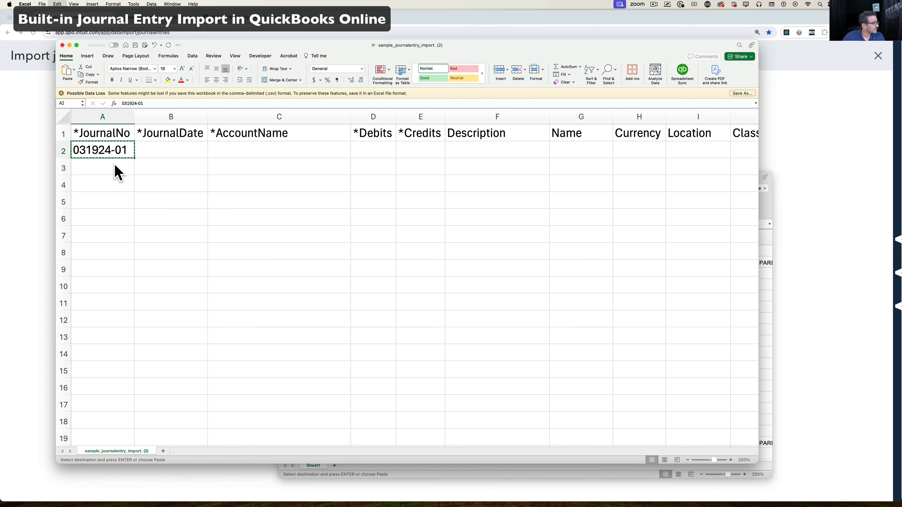
left_click(117, 171)
key("super+v")
key("Down")
key("super+v")
key("Down")
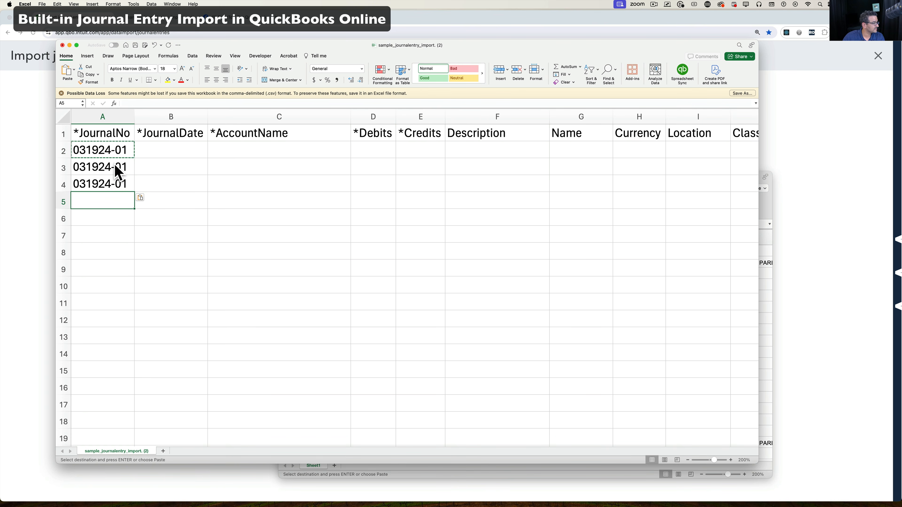
left_click(114, 152)
mouse_move(114, 151)
left_mouse_down()
mouse_move(91, 183)
mouse_move(135, 323)
mouse_move(136, 354)
left_mouse_up()
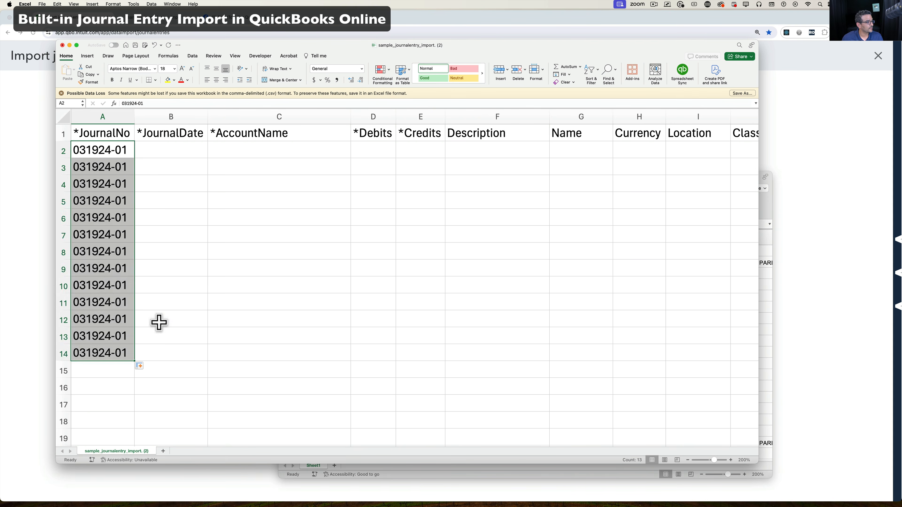
left_click(161, 319)
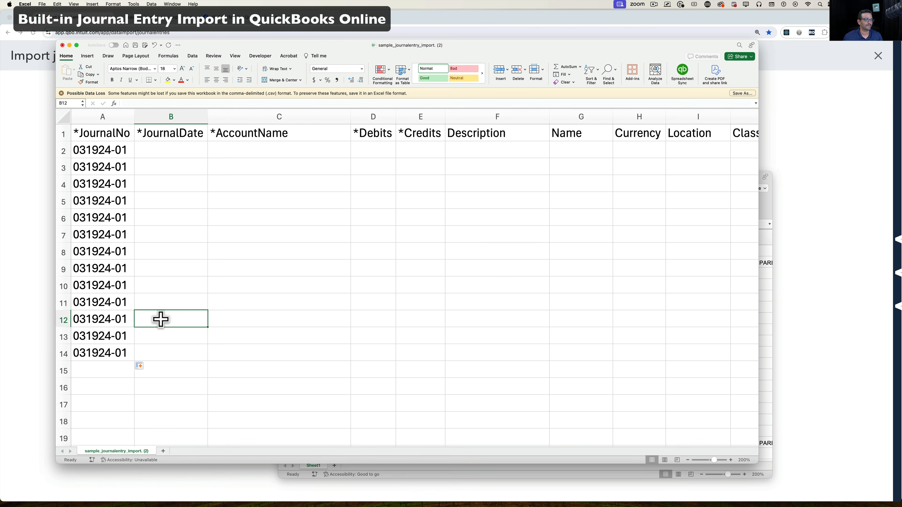
Enter the journal date 03/19/2024 in cell B2.
left_click(170, 151)
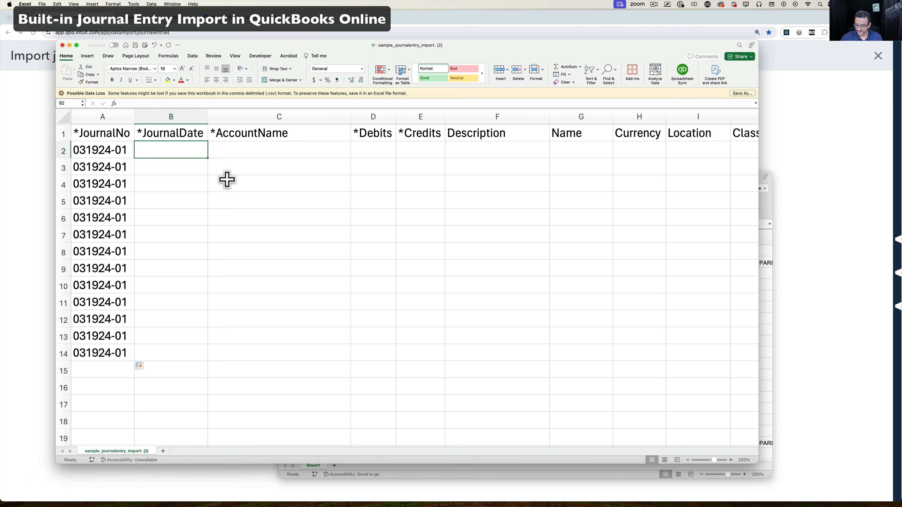
type("03/19/2024")
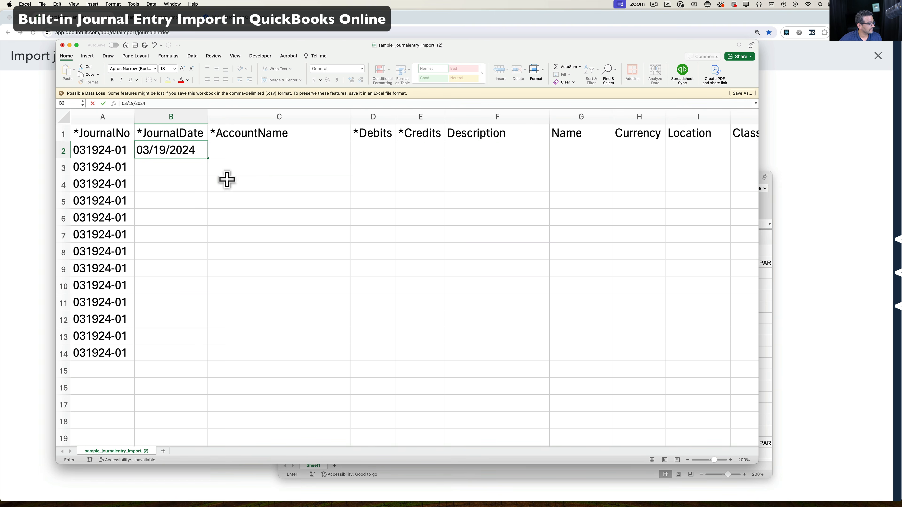
key("Return")
Copy the date from B2 down the JournalDate column through row 14.
left_click(171, 150)
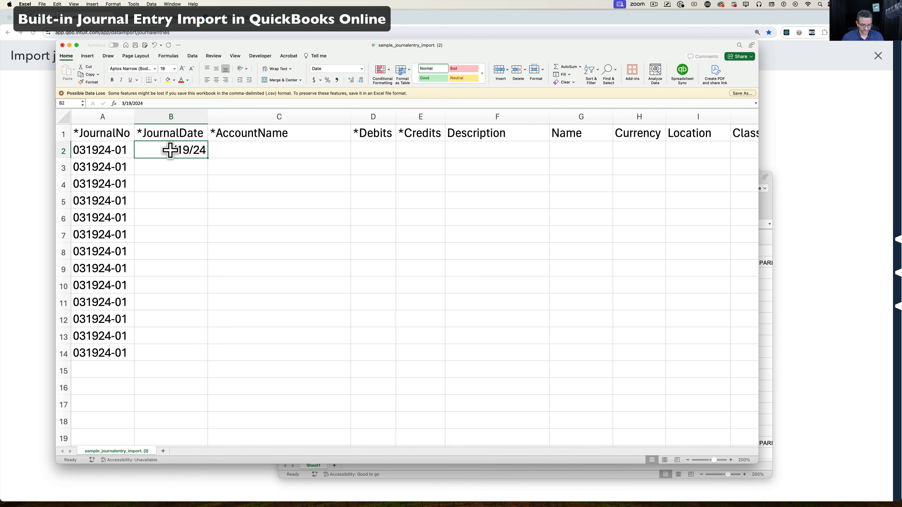
key("cmd+c")
left_click(174, 165)
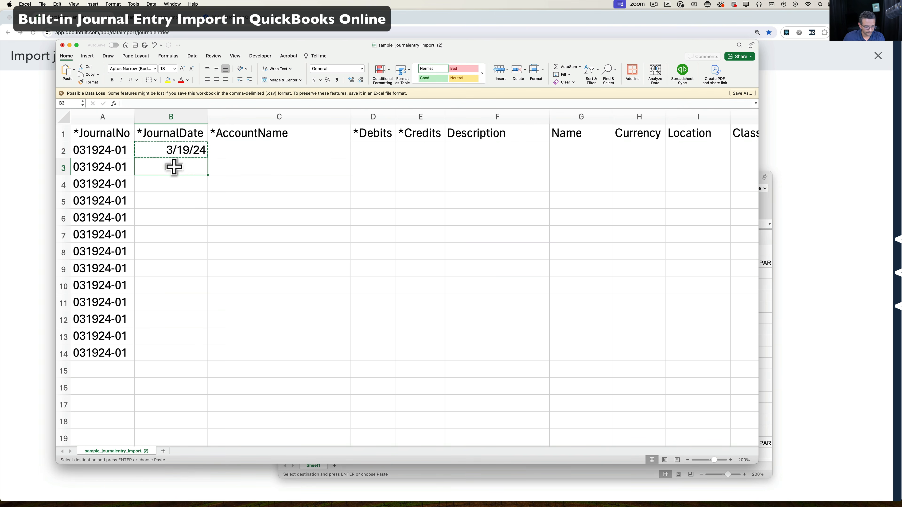
key("cmd+v")
left_click(175, 199)
left_click_drag(181, 151, 200, 357)
left_click(215, 334)
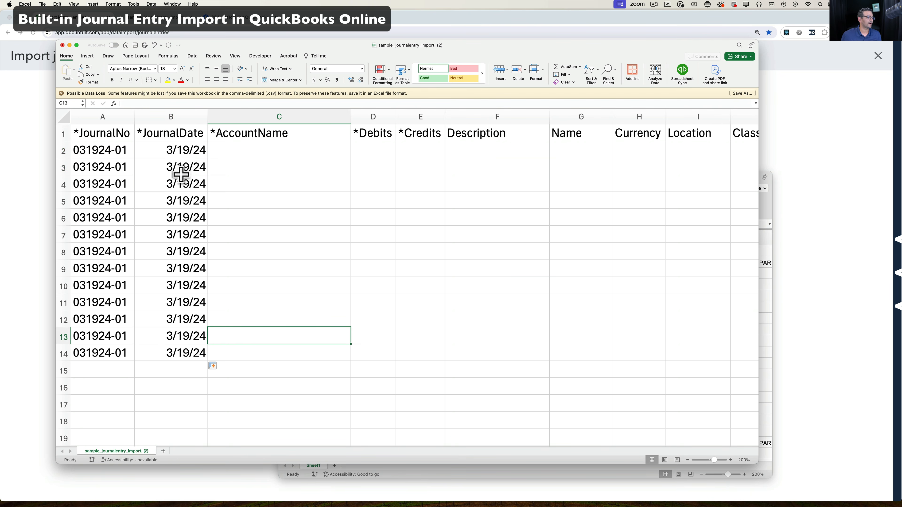
left_click_drag(187, 167, 191, 350)
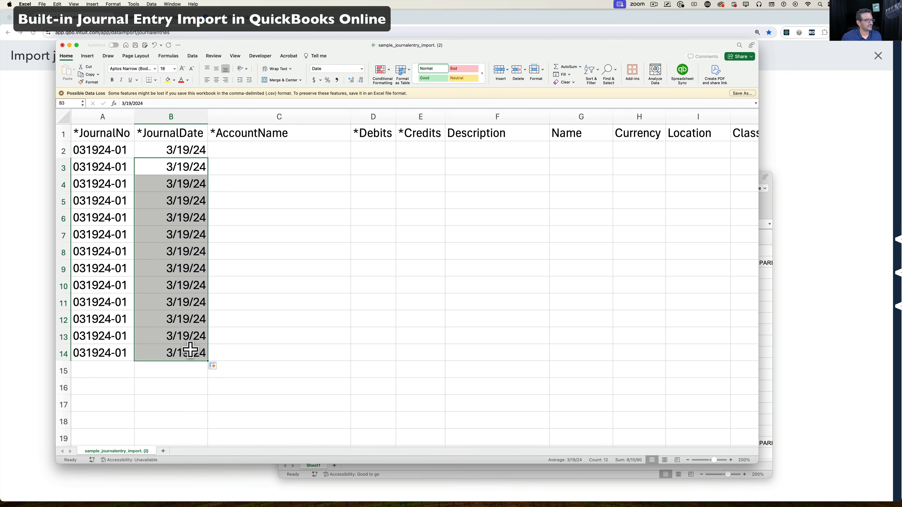
left_click(182, 151)
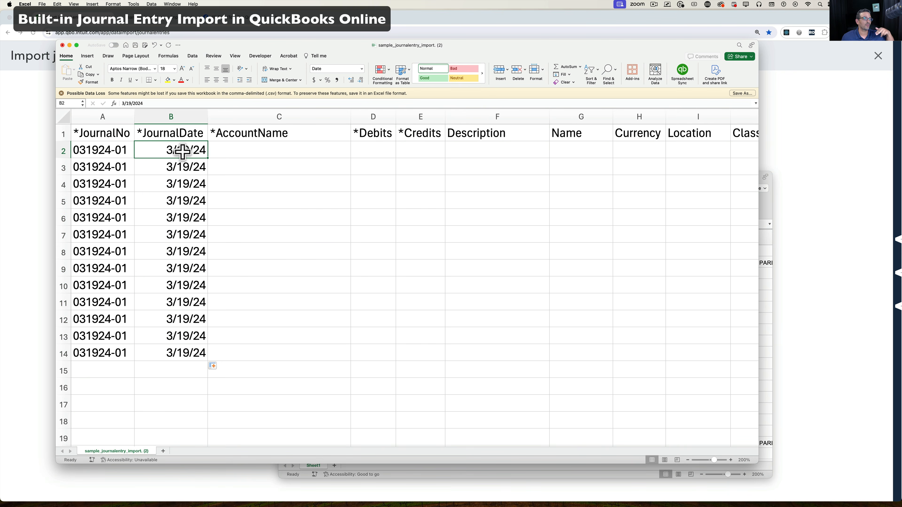
In the journal import workbook, copy the account, debit, credit and memo data in A2:D225.
left_click(768, 222)
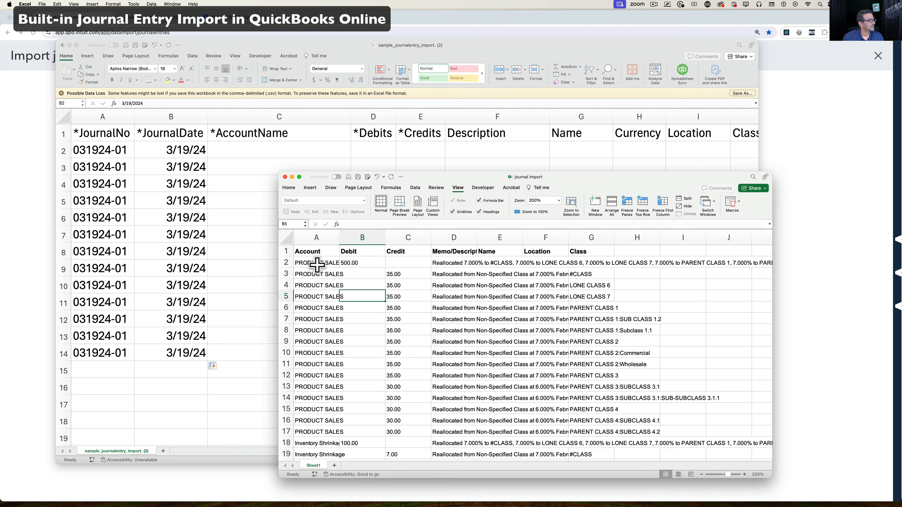
left_click_drag(315, 265, 465, 263)
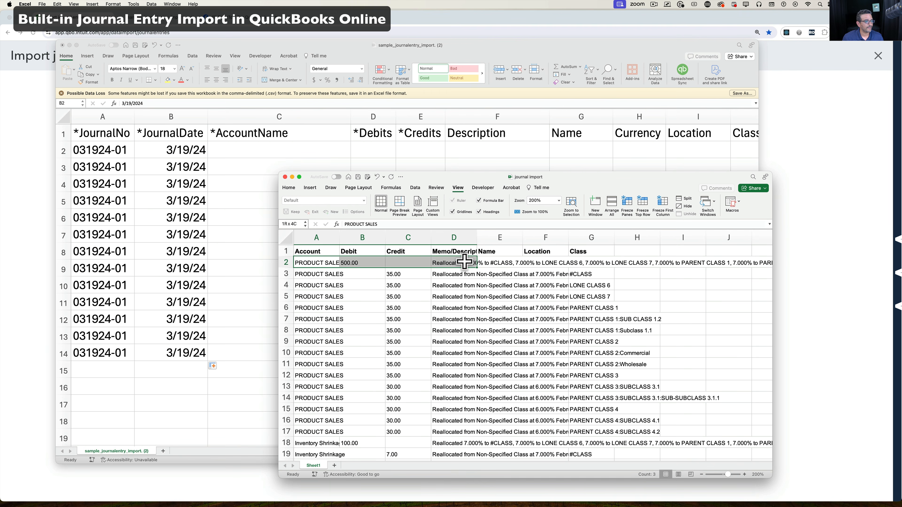
scroll(444, 334, "down", 20)
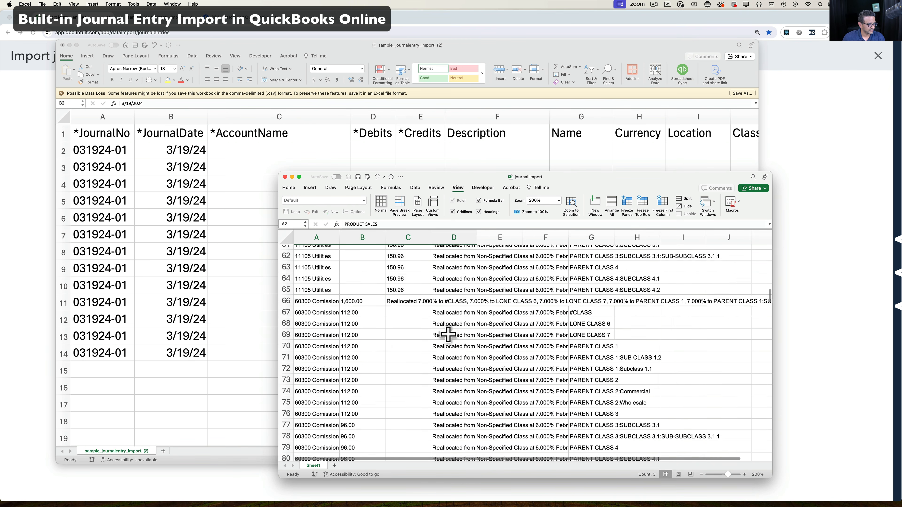
scroll(449, 335, "down", 15)
scroll(448, 335, "up", 12)
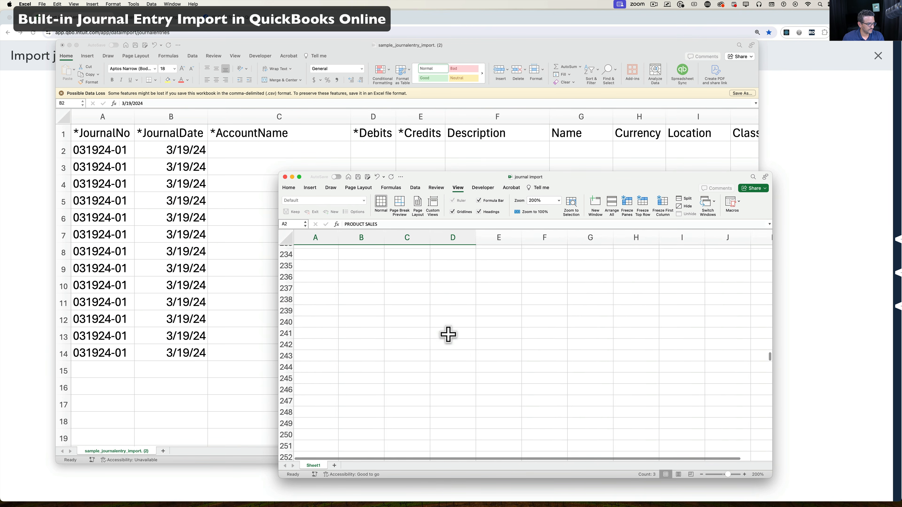
left_click(458, 319, "shift")
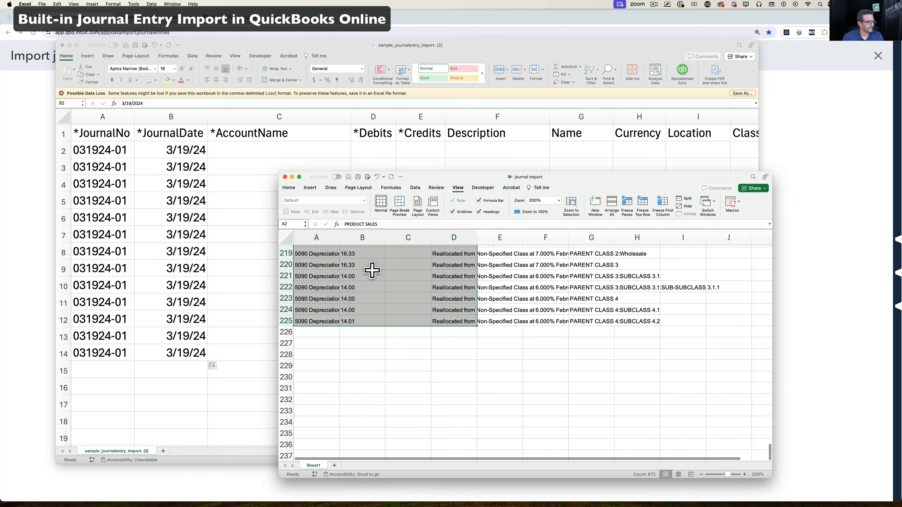
scroll(372, 270, "up", 20)
scroll(372, 270, "up", 5)
scroll(372, 270, "down", 1)
right_click(363, 281)
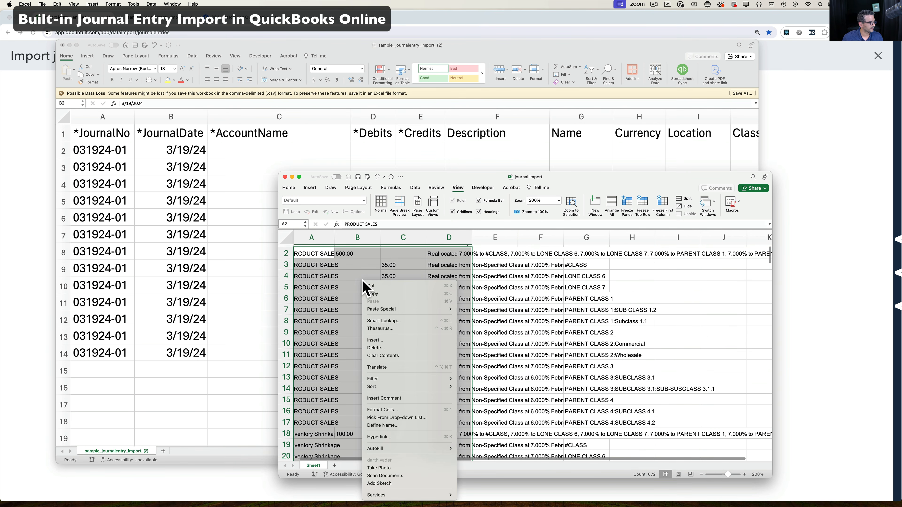
left_click(372, 294)
Paste the copied account, debit, credit and memo data into the sample_journalentry_import template starting at cell C2.
left_click(250, 207)
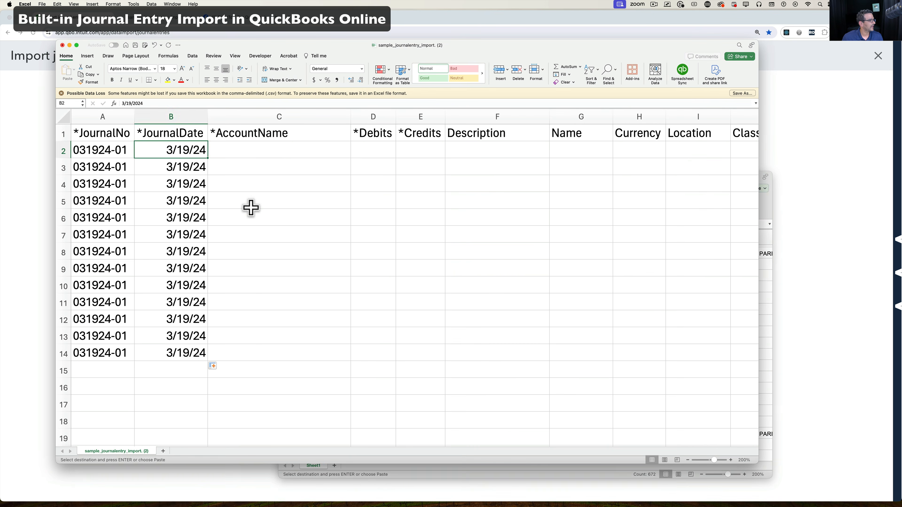
left_click(242, 151)
right_click(242, 151)
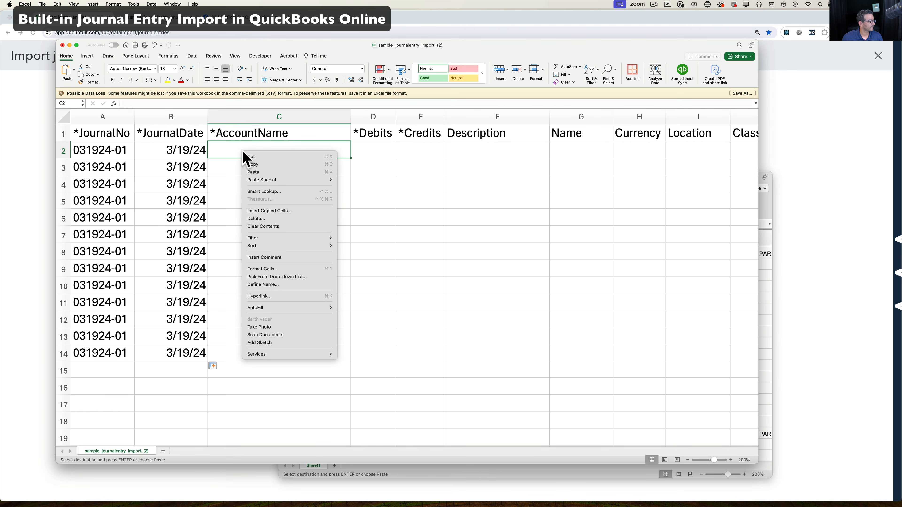
left_click(264, 178)
left_click(413, 248)
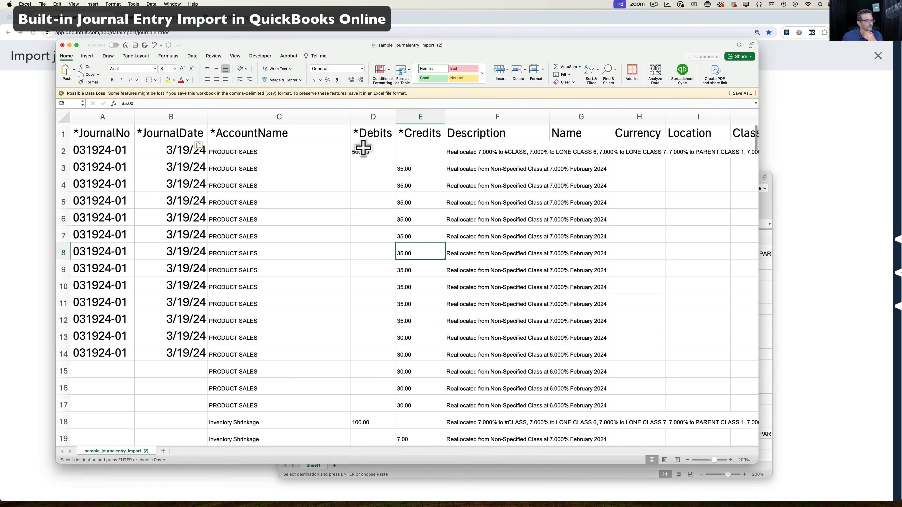
Check the template's columns from Debits through Class against the pasted data.
left_click(341, 116)
left_click_drag(363, 116, 469, 115)
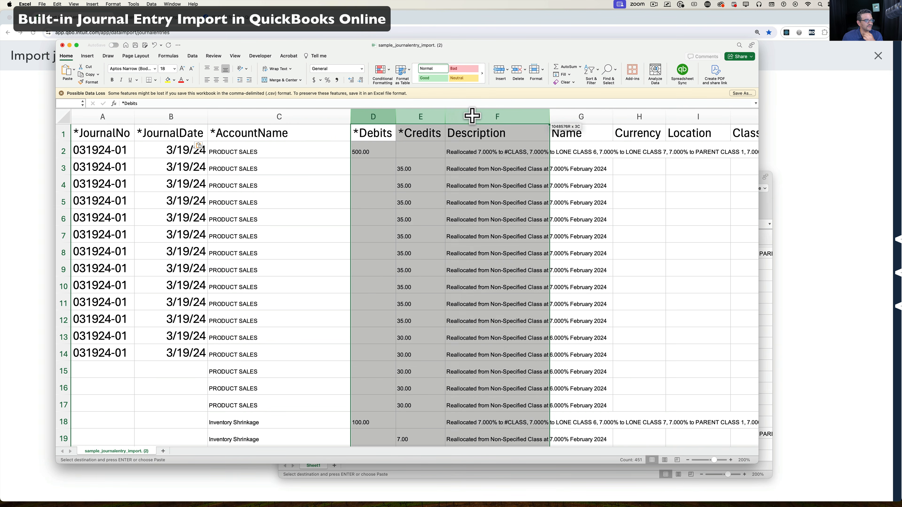
left_click(522, 201)
left_click(567, 117)
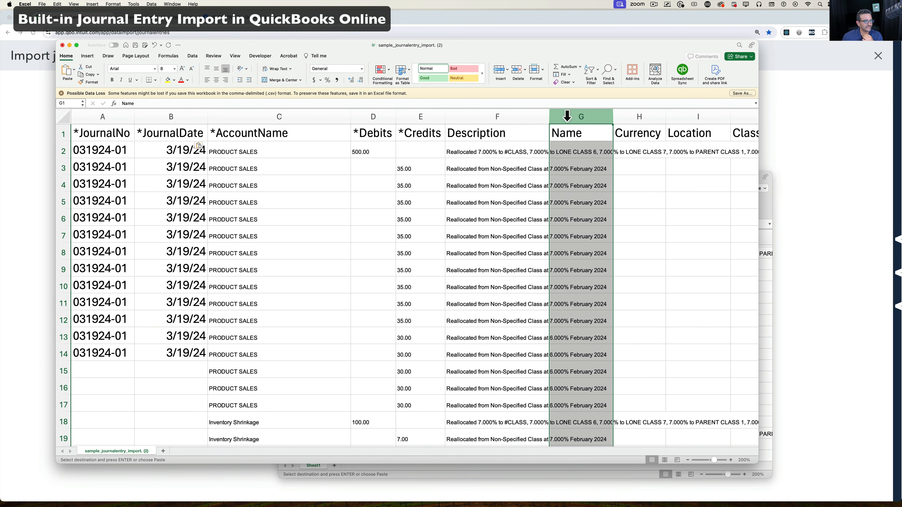
left_click(632, 116)
left_click(687, 116)
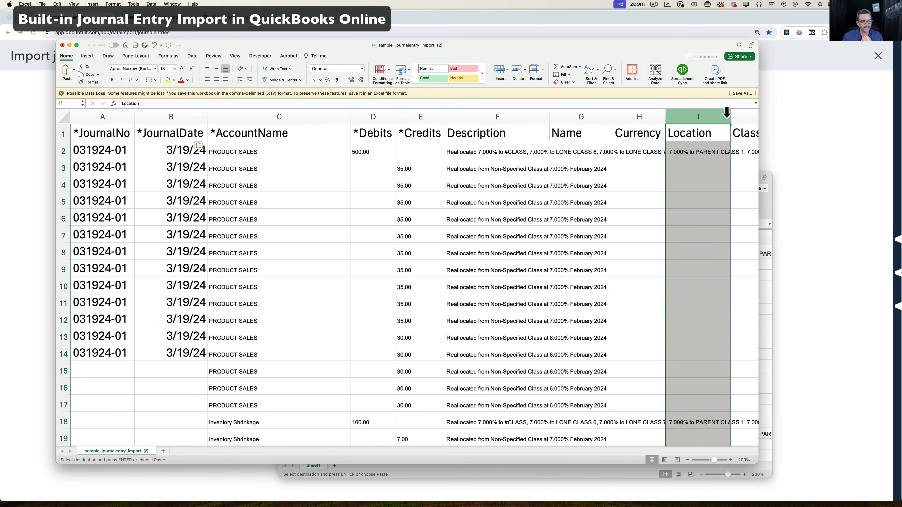
left_click(743, 114)
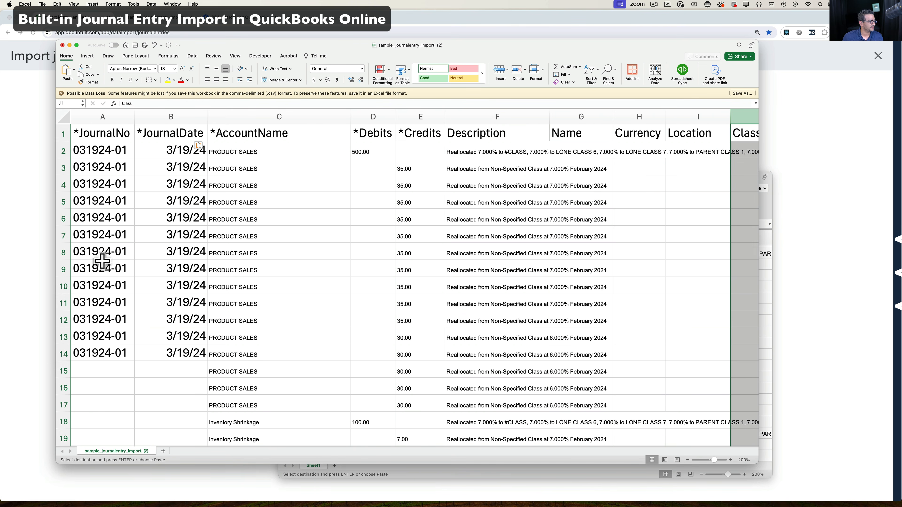
Copy the journal number and date from row 14 down columns A and B through row 225.
left_click(86, 347)
left_click_drag(86, 347, 181, 349)
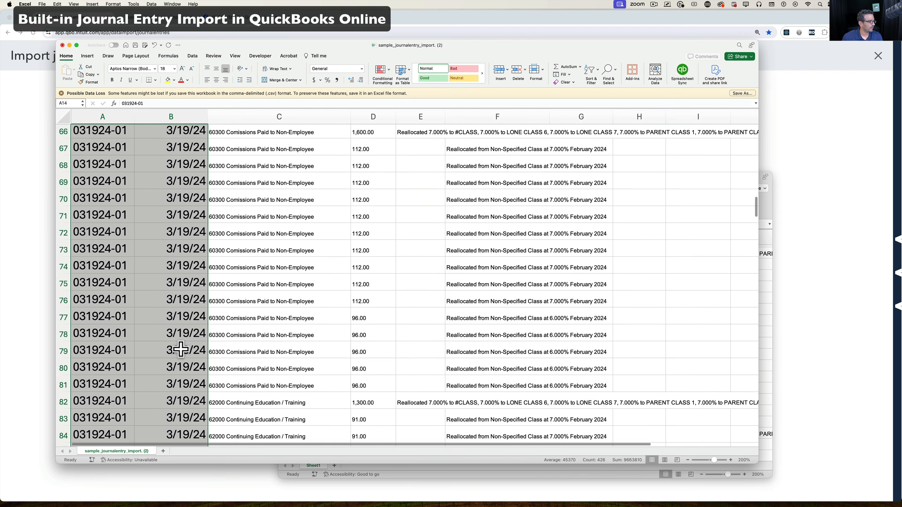
scroll(181, 350, "down", 15)
scroll(181, 350, "down", 20)
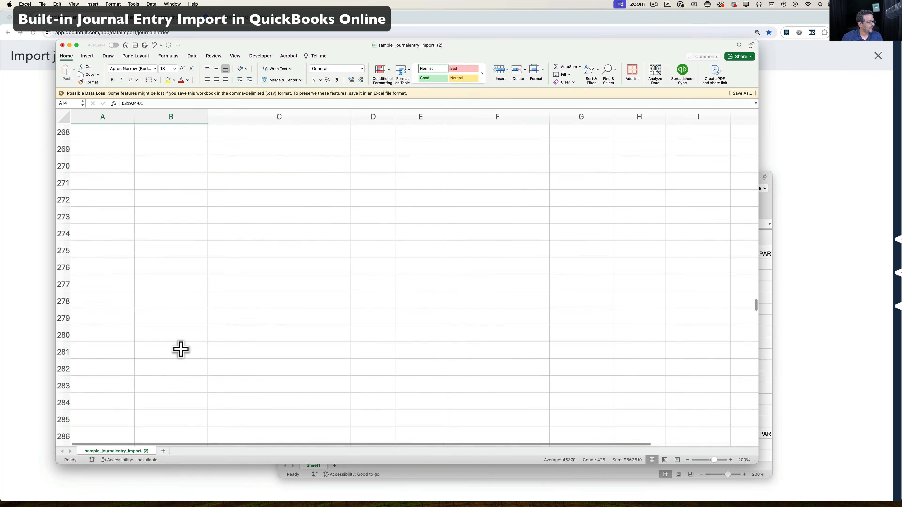
scroll(181, 350, "up", 18)
left_click(181, 350)
key("super+Up")
left_click_drag(96, 368, 98, 271)
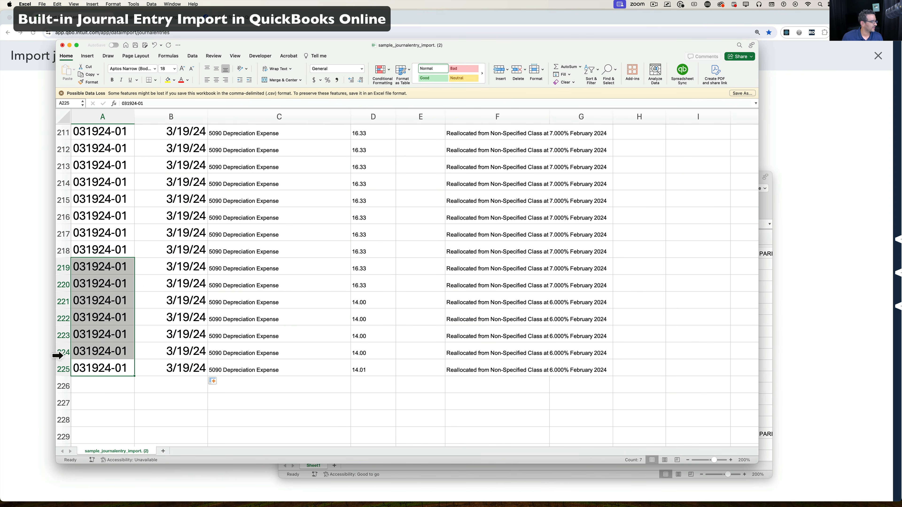
left_click(58, 370)
Go back to the start of the template and examine the Name, Currency, Location and Class columns.
scroll(244, 250, "up", 20)
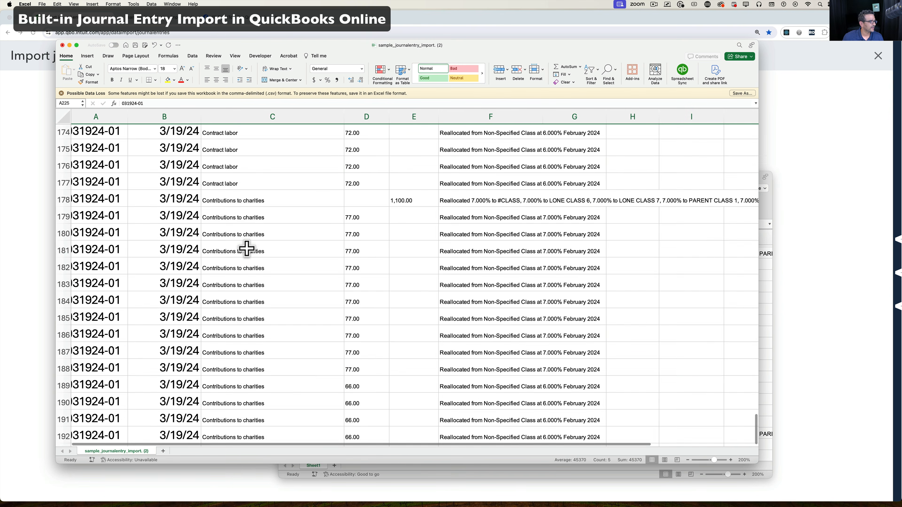
scroll(246, 248, "up", 20)
scroll(246, 248, "right", 5)
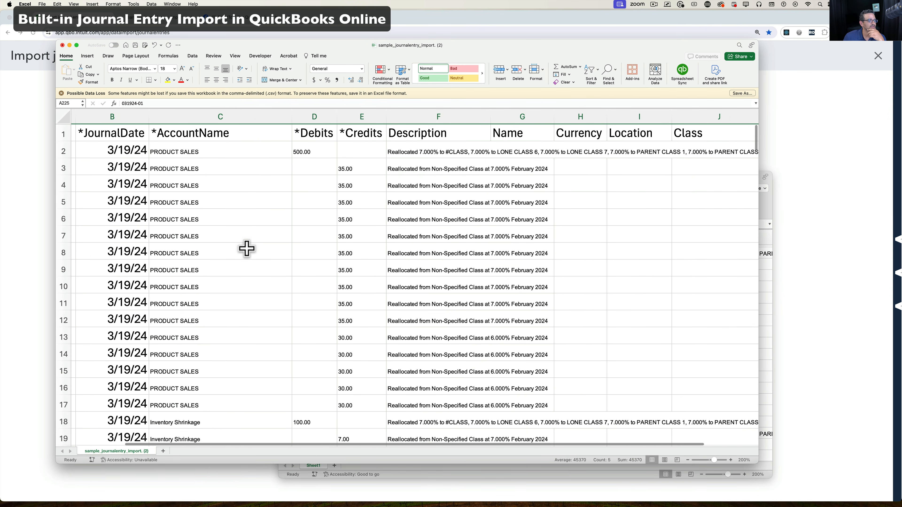
left_click(410, 116)
left_click(469, 116)
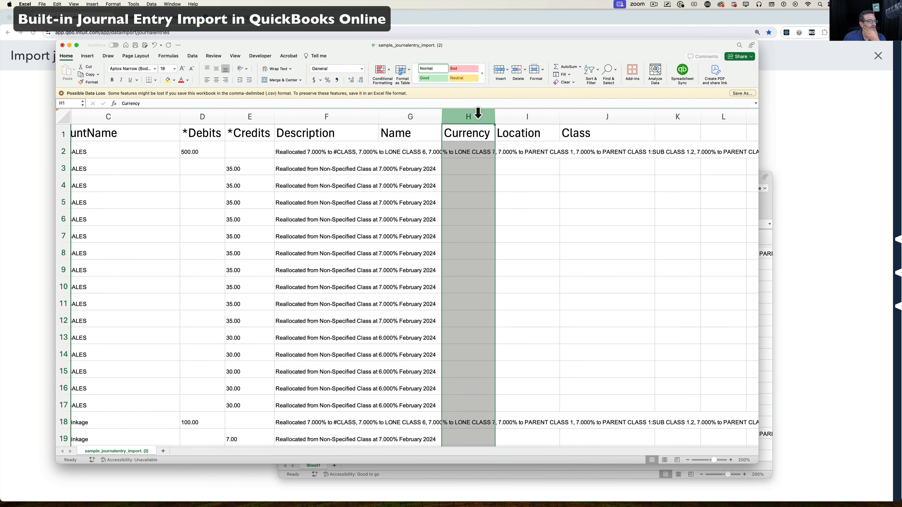
left_click(517, 117)
left_click(590, 117)
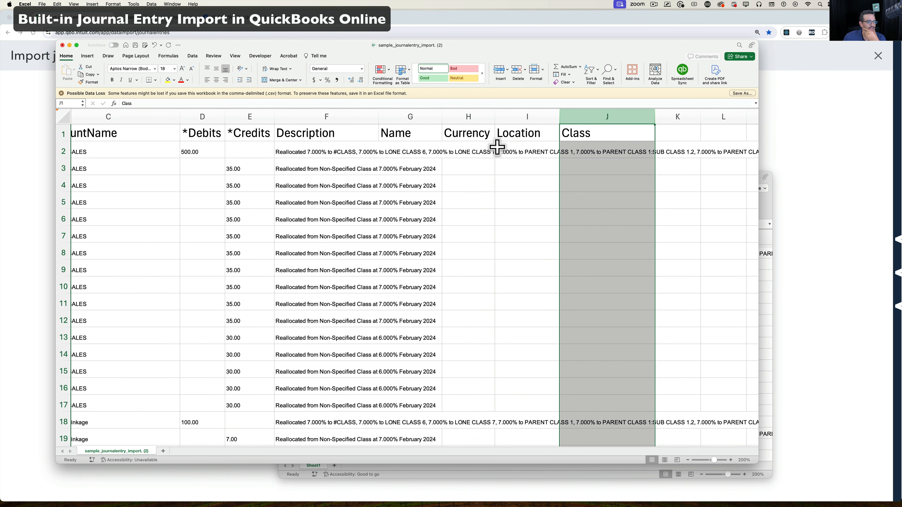
Enter USD as the currency in cell H2.
left_click(486, 163)
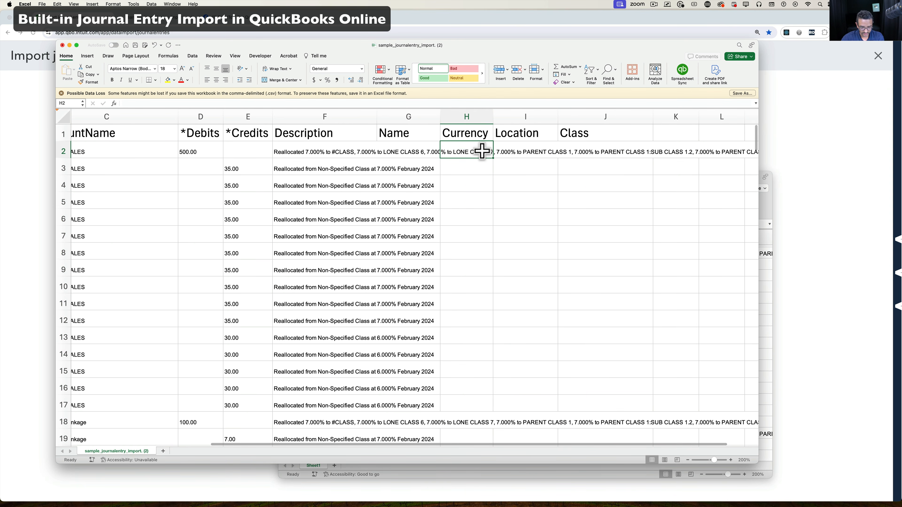
type("USD")
key("Return")
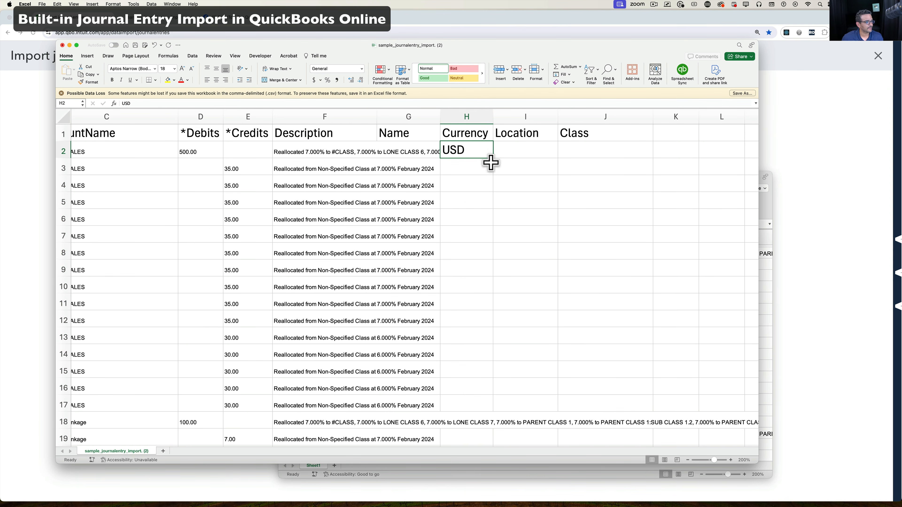
Copy USD from H2 down the Currency column for all data rows and check the filled cells.
double_click(493, 159)
left_click(464, 216)
scroll(455, 238, "down", 15)
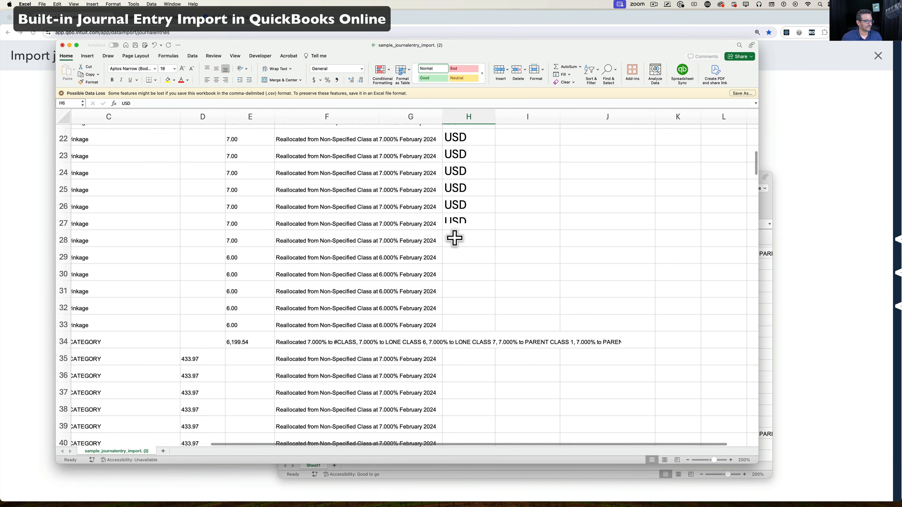
scroll(455, 238, "up", 6)
scroll(455, 238, "down", 15)
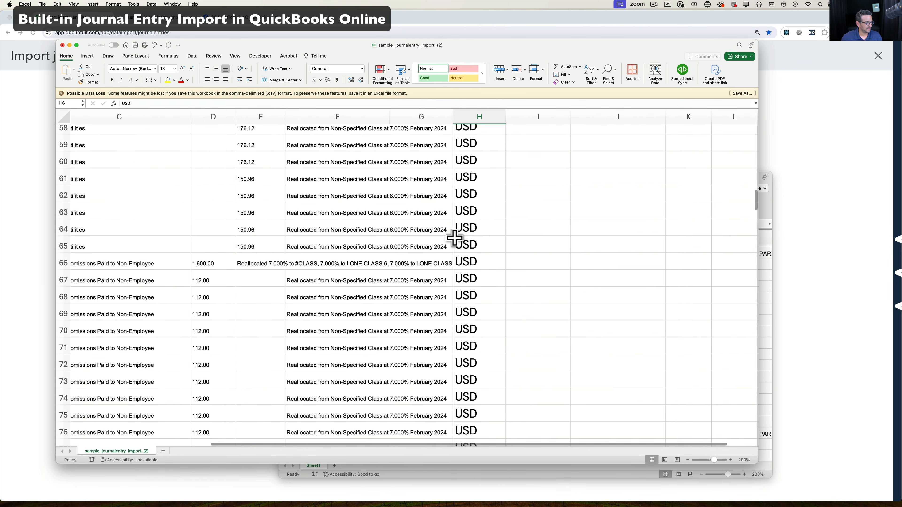
scroll(455, 238, "down", 20)
scroll(454, 238, "up", 20)
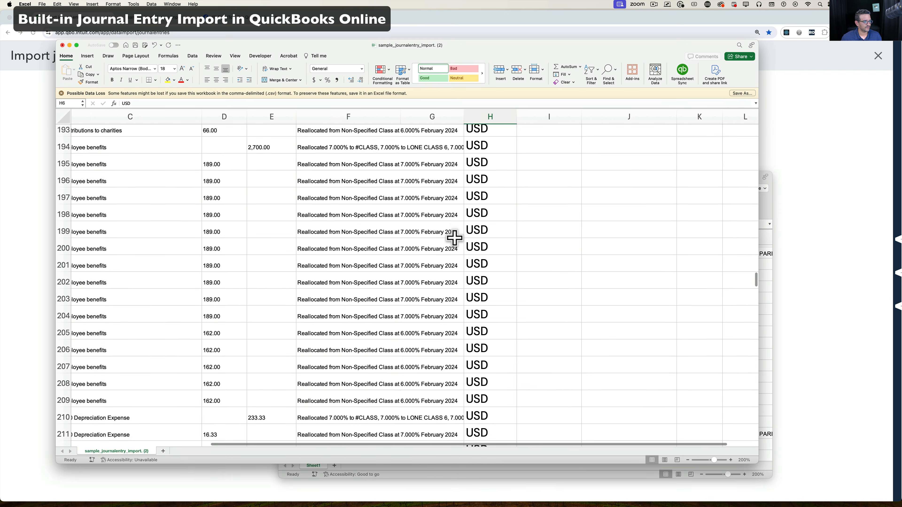
scroll(454, 238, "up", 20)
In the journal import workbook, copy the location and class data in F2:G225 without the headings.
left_click(600, 318)
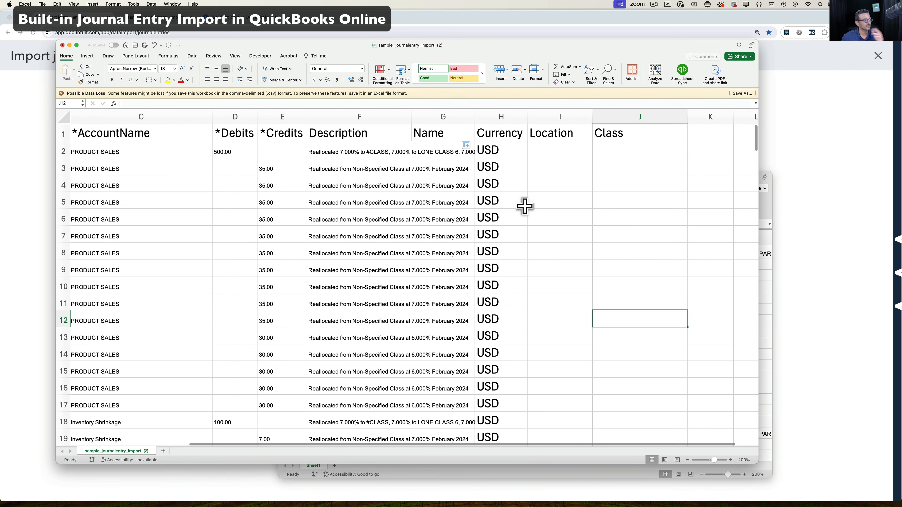
left_click(556, 154)
left_click(763, 286)
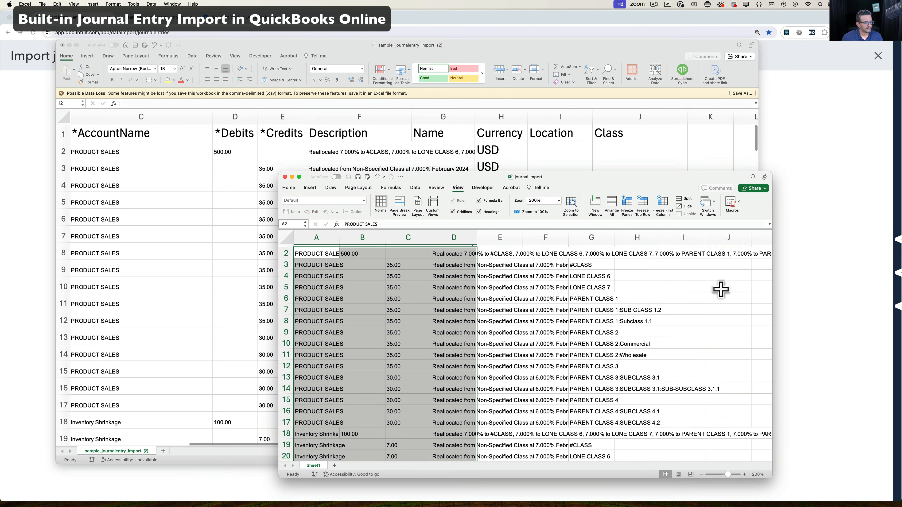
left_click(519, 303)
scroll(520, 302, "up", 1)
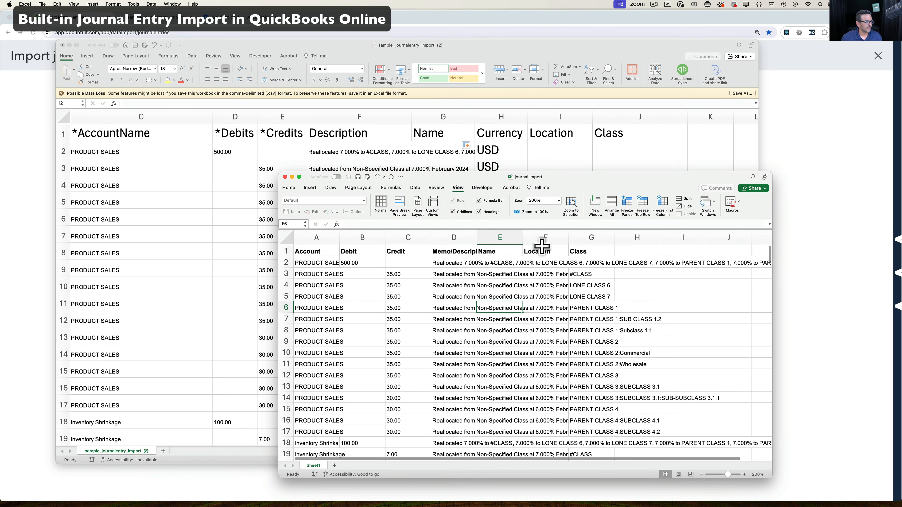
left_click_drag(546, 263, 588, 450)
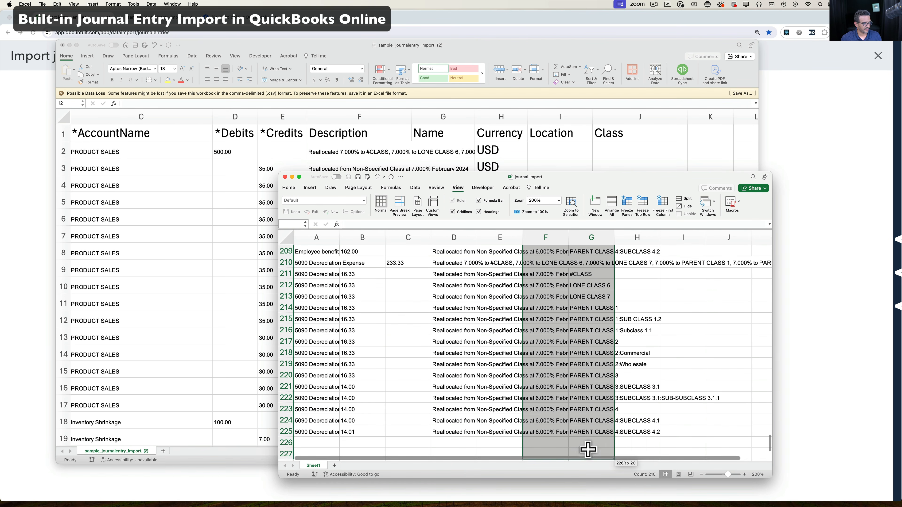
left_click_drag(567, 309, 569, 310)
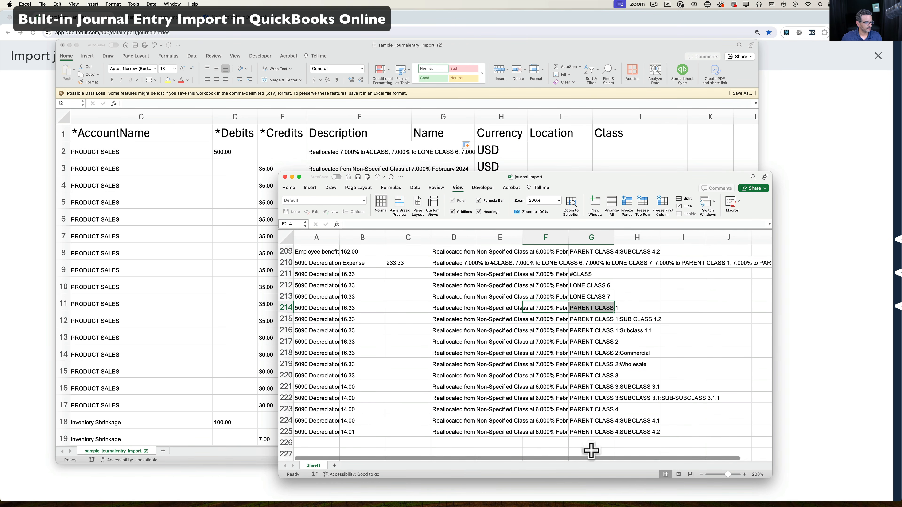
left_click_drag(590, 433, 558, 2)
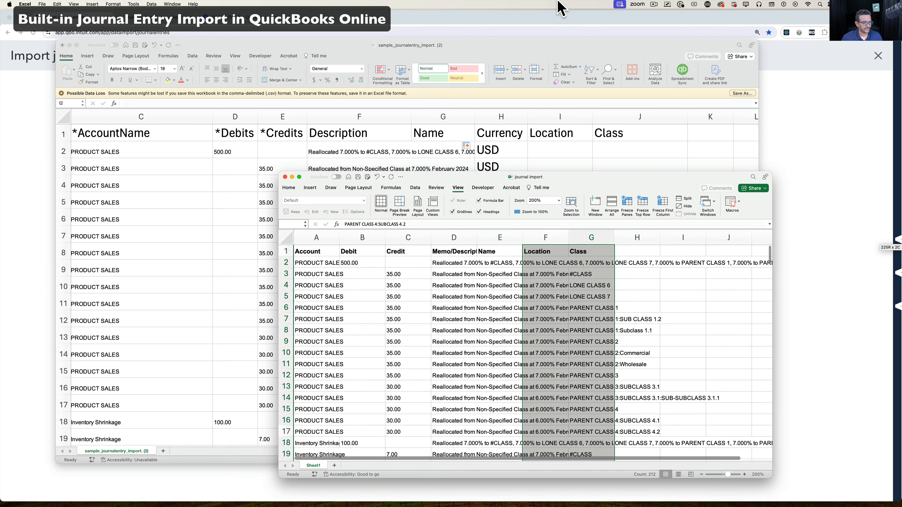
left_click_drag(550, 251, 539, 274)
key("super+c")
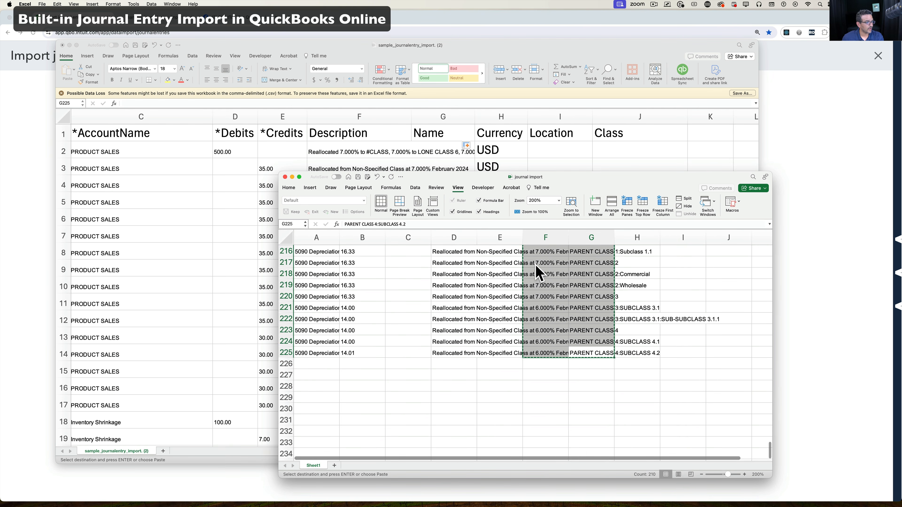
Paste the copied location and class data into the template starting at cell I2.
left_click(218, 182)
left_click(565, 152)
key("super+v")
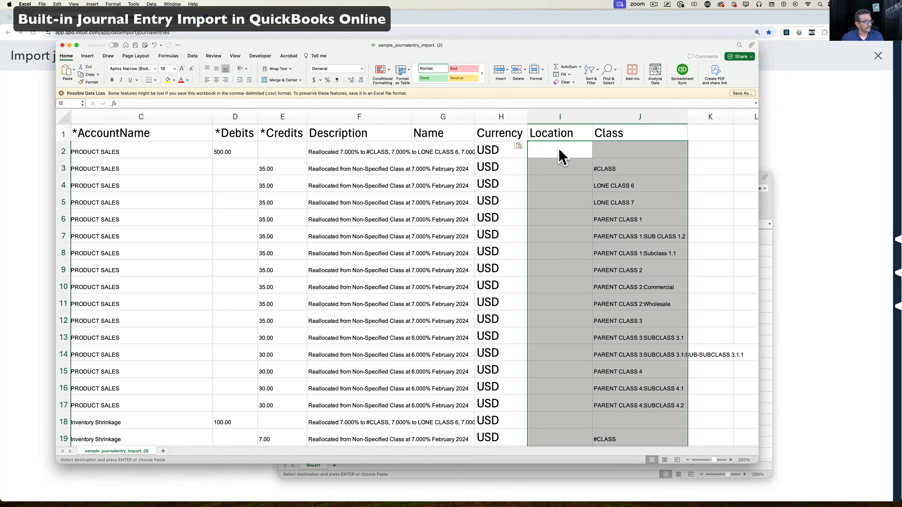
Check the pasted location and class data against the other columns through the template's rows.
left_click(554, 252)
scroll(554, 249, "down", 10)
scroll(569, 256, "down", 3)
left_click(616, 264)
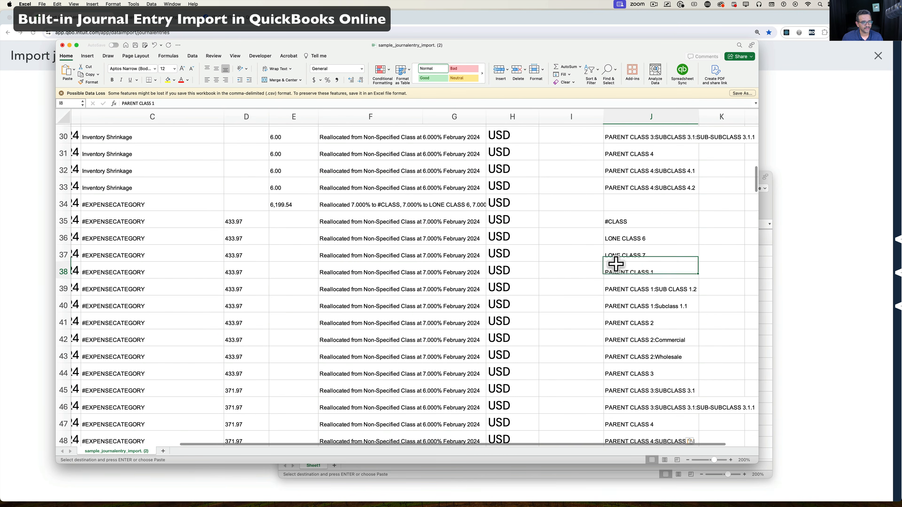
scroll(639, 306, "down", 10)
scroll(636, 355, "up", 20)
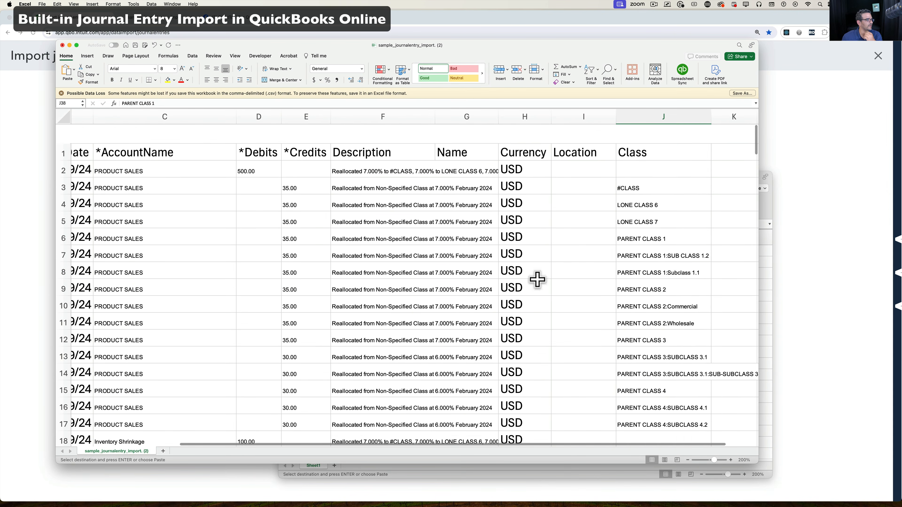
left_click(174, 164)
scroll(142, 153, "left", 3)
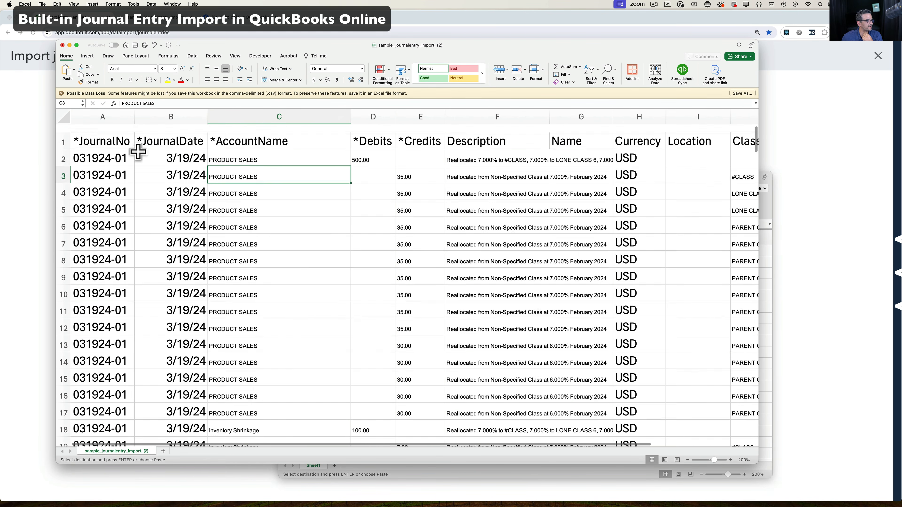
Set the font size of the entire template sheet to 16 and look over all its columns.
left_click(63, 116)
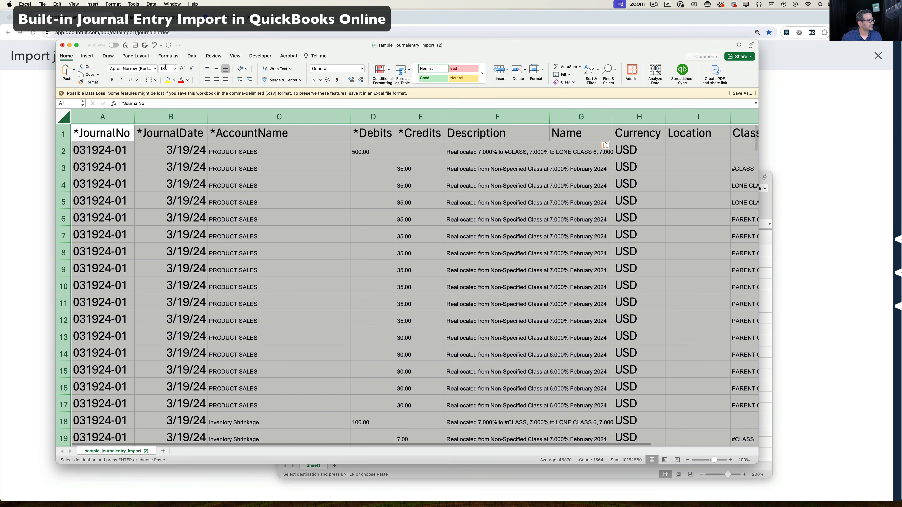
left_click(165, 67)
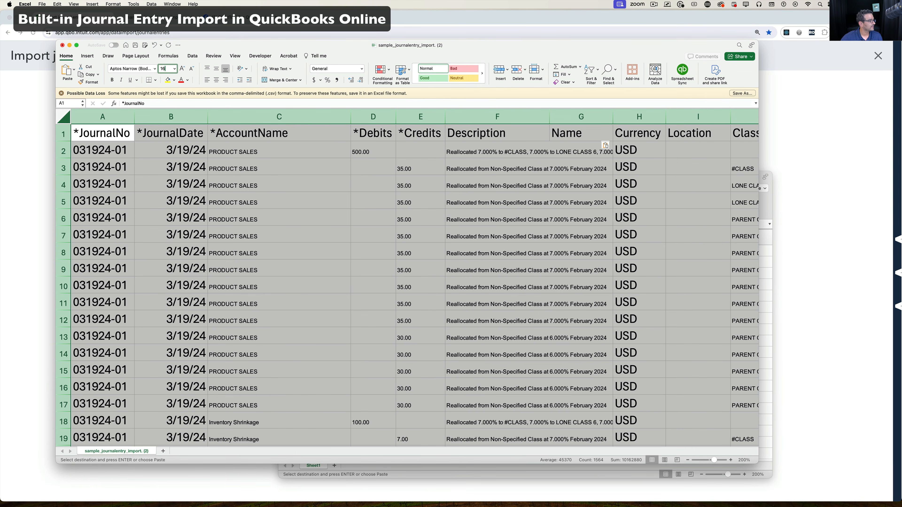
type("16")
key("Return")
left_click(314, 302)
scroll(378, 251, "right", 2)
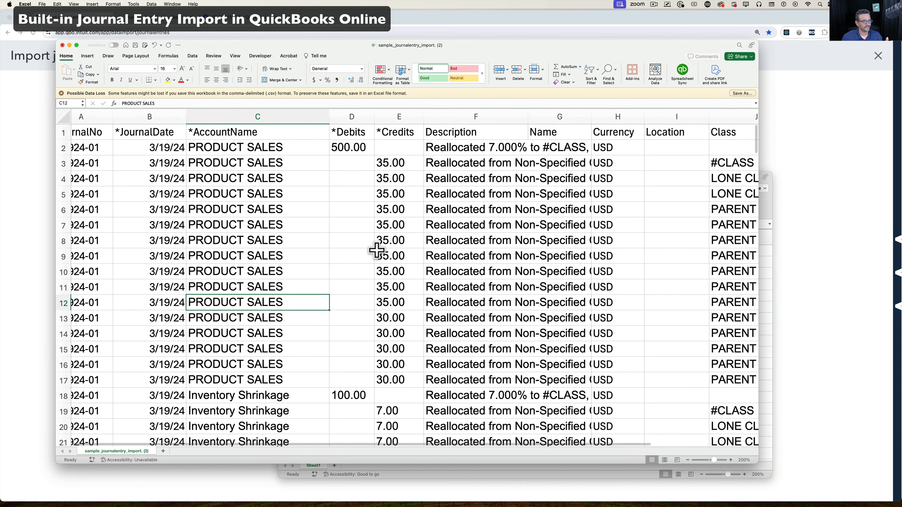
scroll(378, 250, "right", 2)
scroll(570, 209, "right", 4)
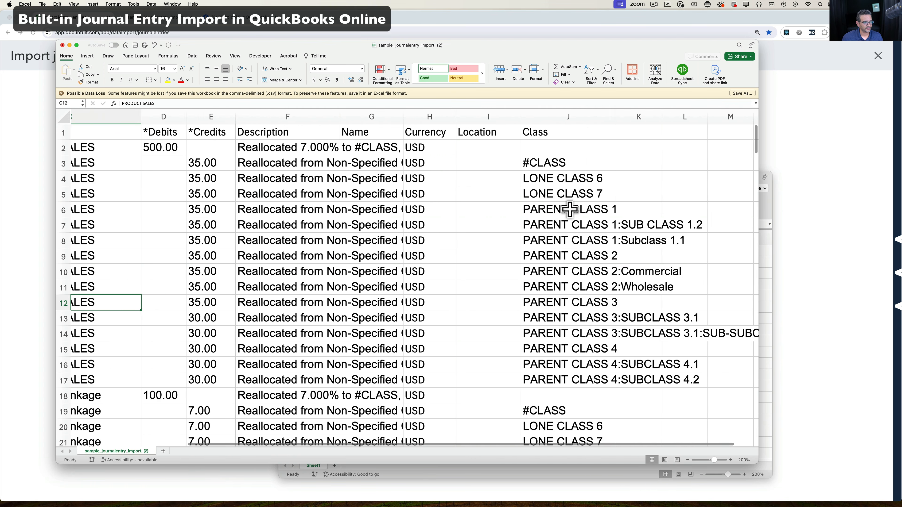
scroll(328, 212, "left", 6)
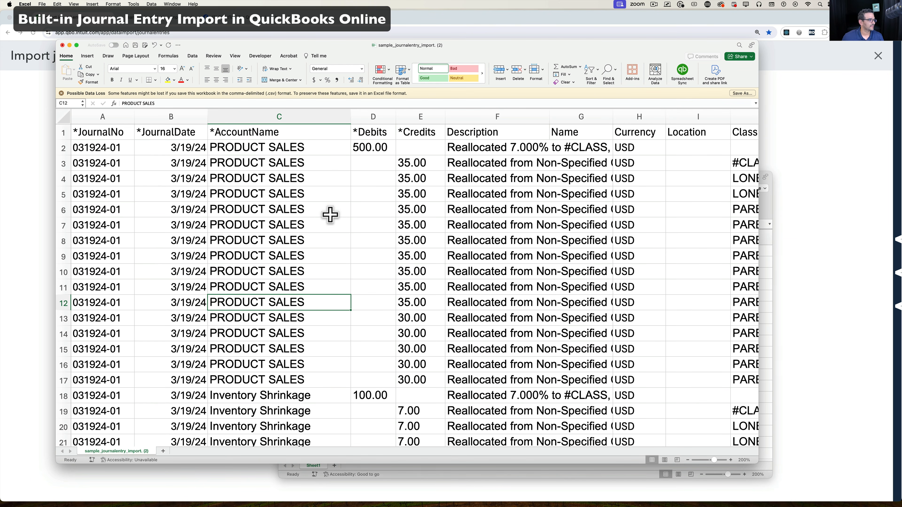
Save the template to the Desktop as a comma-separated values file named jounral1 and close the workbook.
left_click(42, 4)
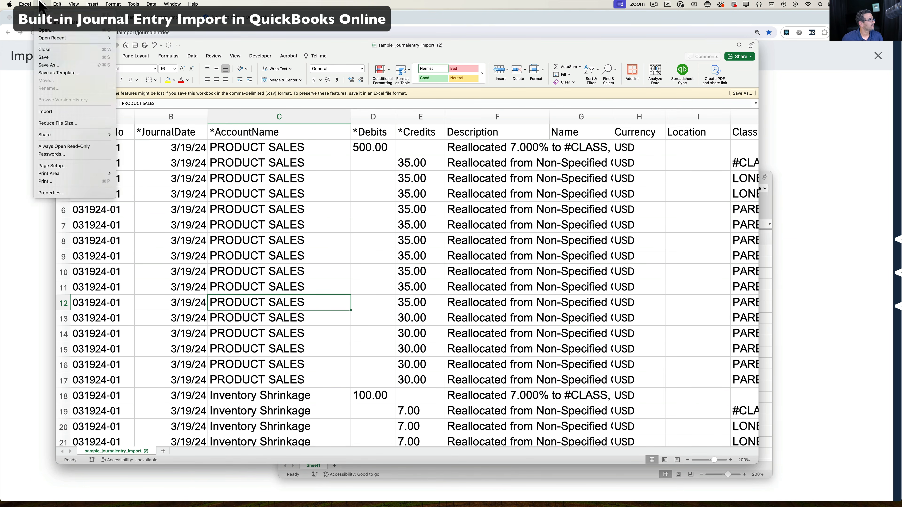
left_click(50, 64)
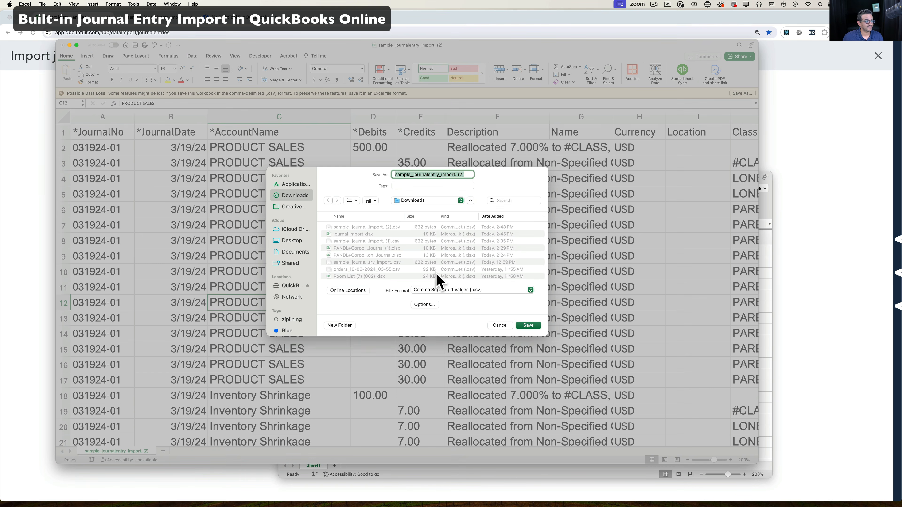
left_click(460, 293)
left_click(463, 292)
left_click(285, 242)
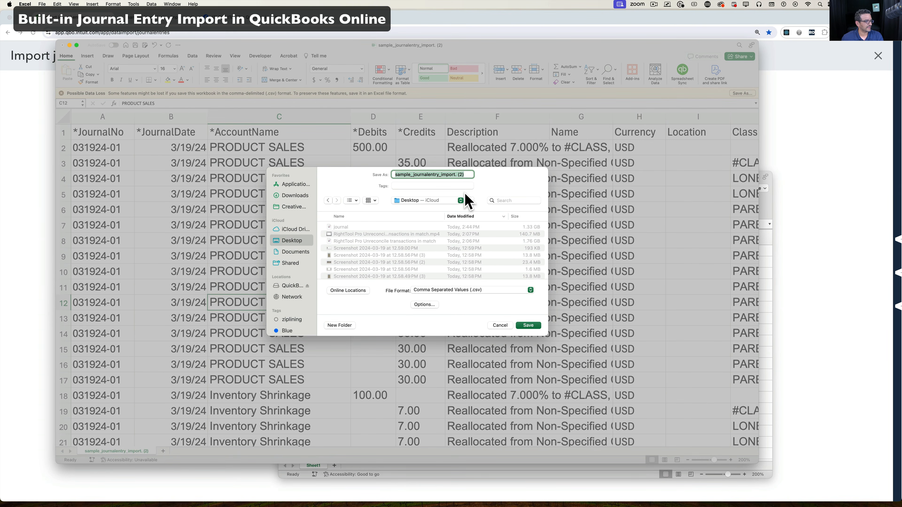
type("jounral")
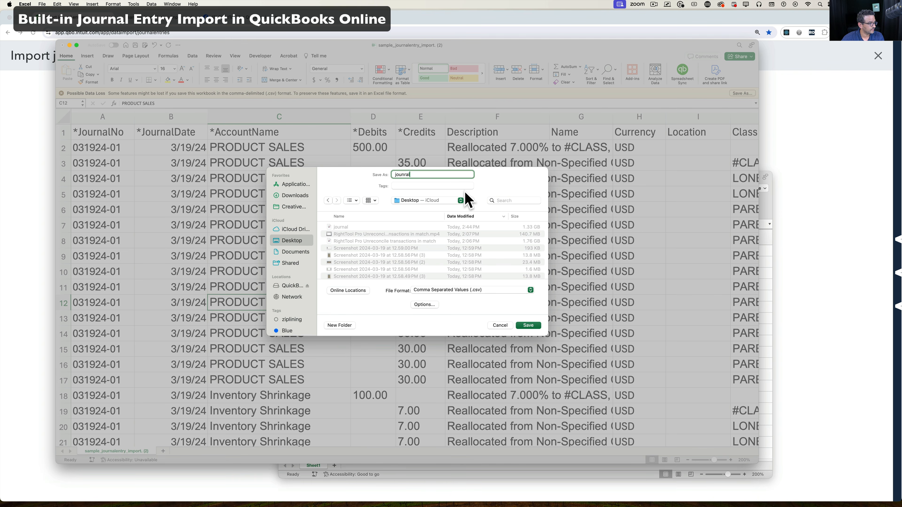
type("1")
key("Return")
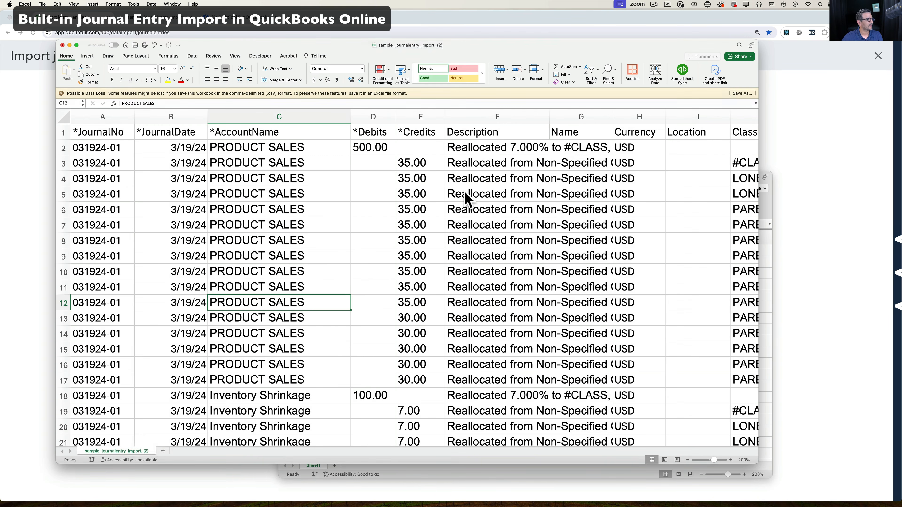
left_click(63, 45)
Switch to QuickBooks Online, upload jounral1.csv from the Desktop and continue to the column mapping.
left_click(284, 177)
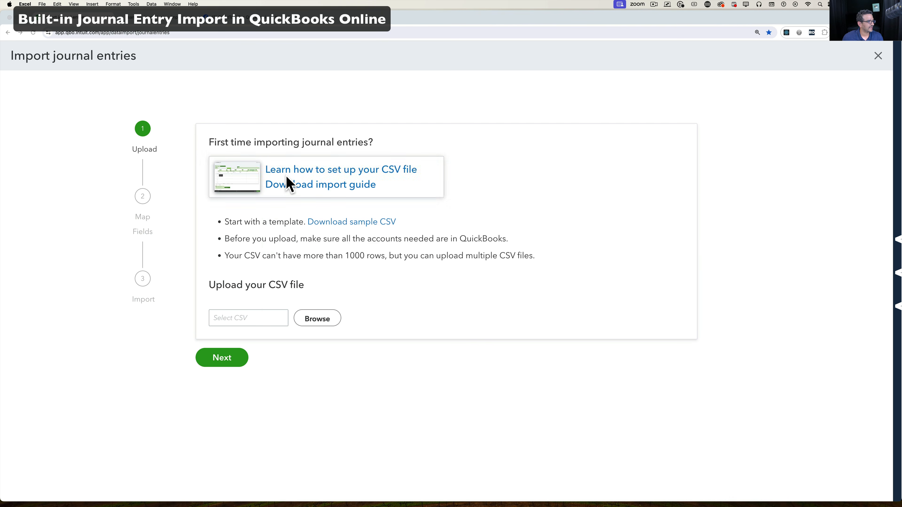
left_click(317, 319)
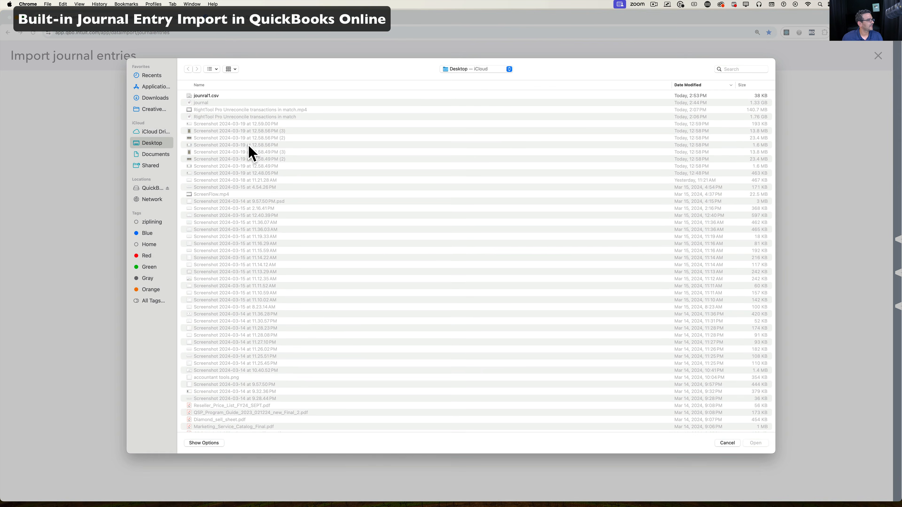
double_click(208, 96)
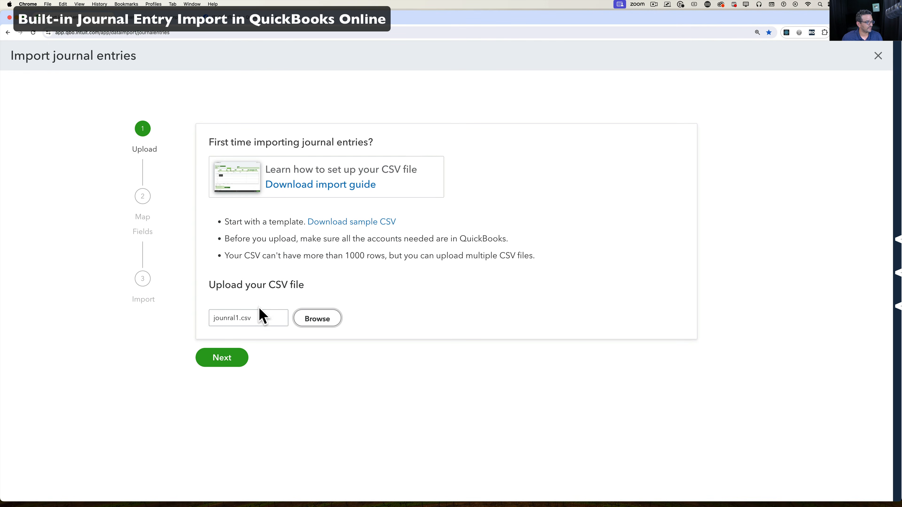
left_click(225, 362)
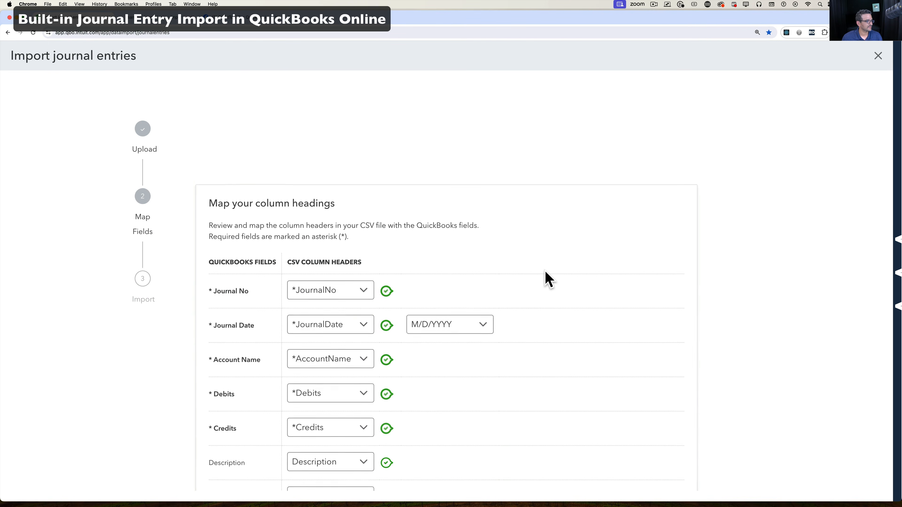
Review the column mapping and the header choices offered for Journal No, Journal Date and Name.
scroll(514, 332, "down", 5)
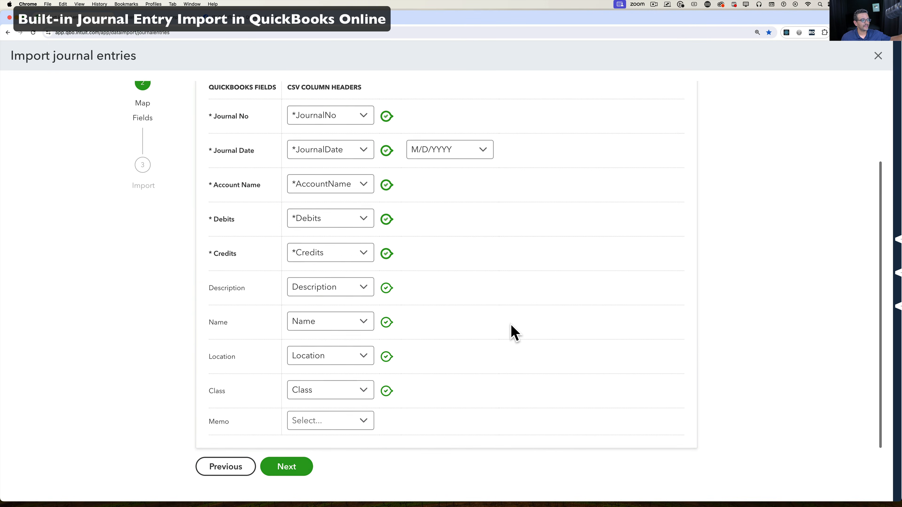
scroll(512, 326, "up", 2)
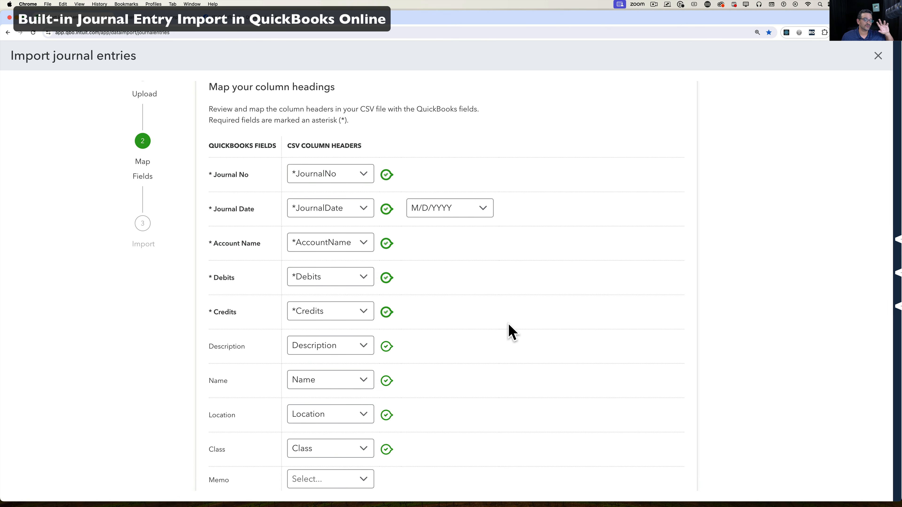
left_click(332, 179)
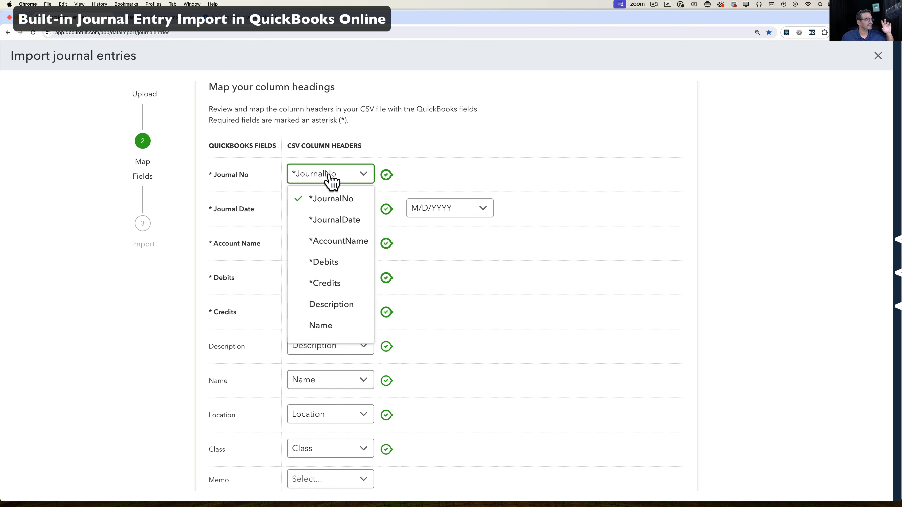
left_click(332, 179)
left_click(333, 208)
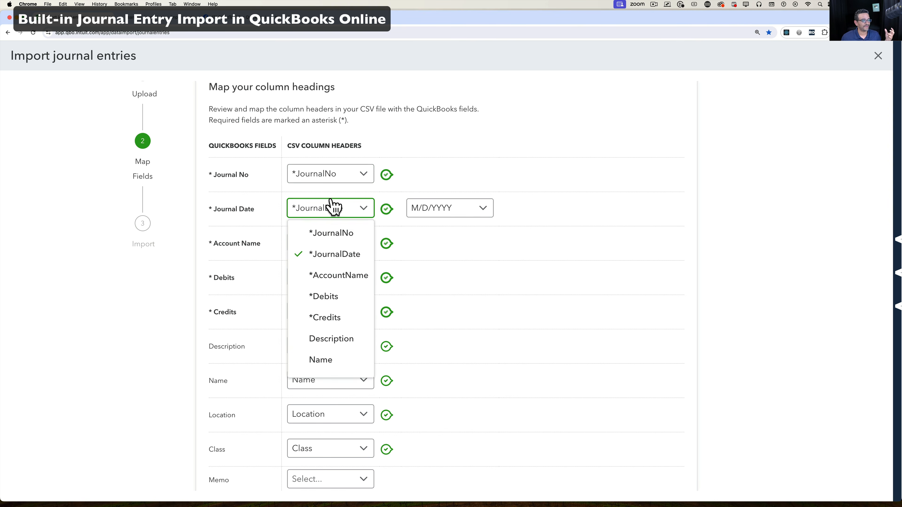
left_click(333, 208)
scroll(357, 352, "down", 3)
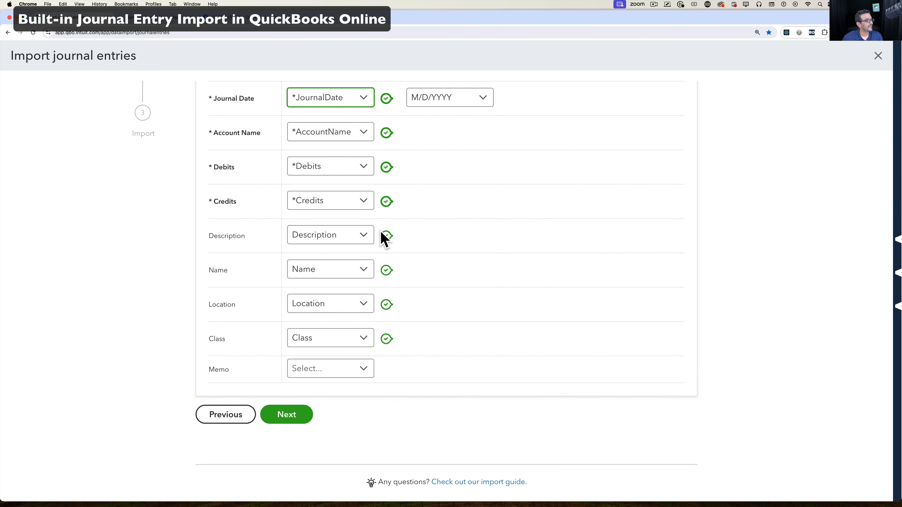
scroll(337, 271, "up", 1)
left_click(355, 295)
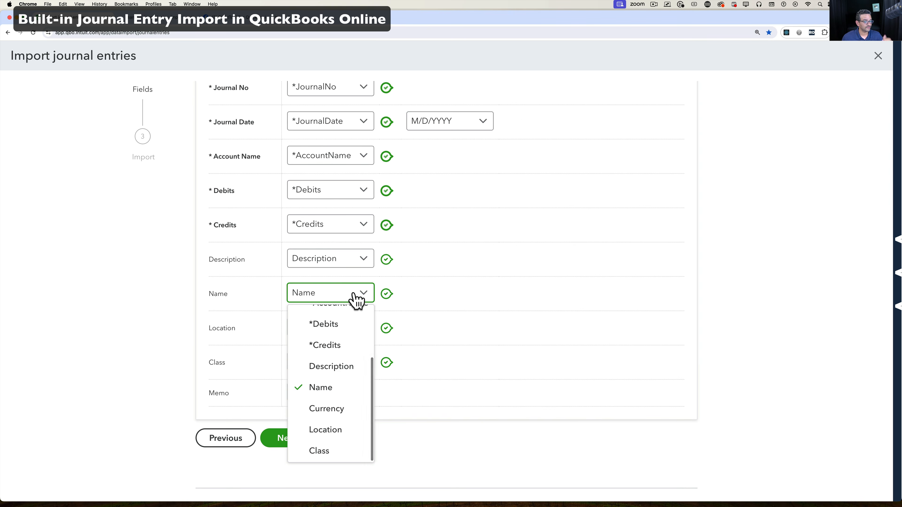
left_click(520, 292)
Examine which QuickBooks fields in the mapping list are required and which are optional.
scroll(520, 293, "up", 3)
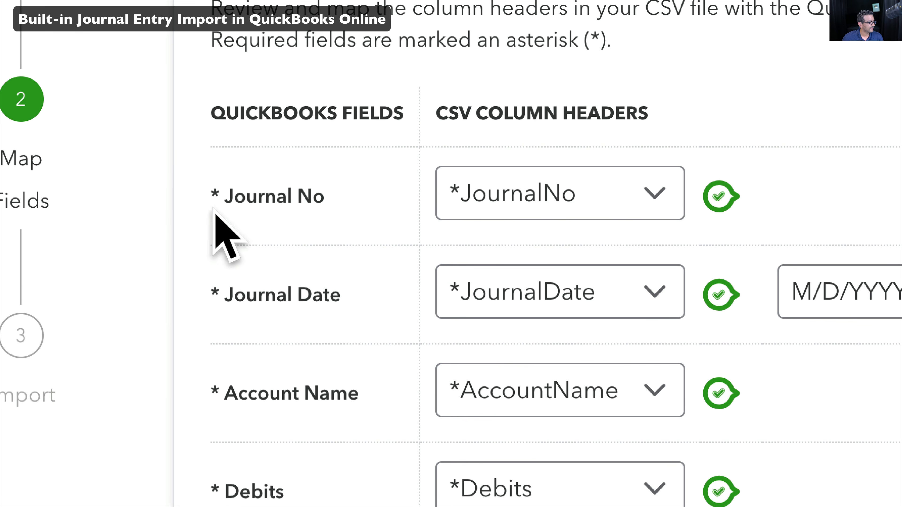
scroll(221, 288, "down", 2)
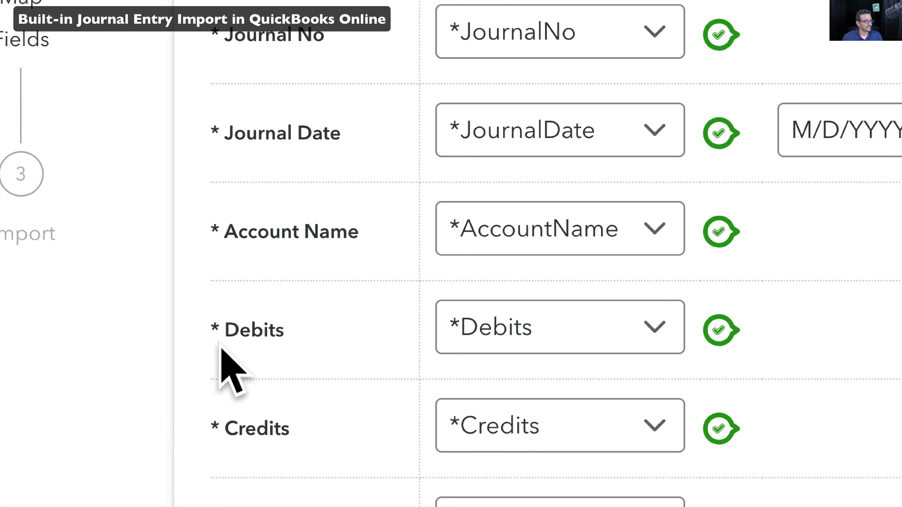
scroll(222, 352, "down", 2)
scroll(223, 376, "up", 1)
scroll(224, 378, "up", 3)
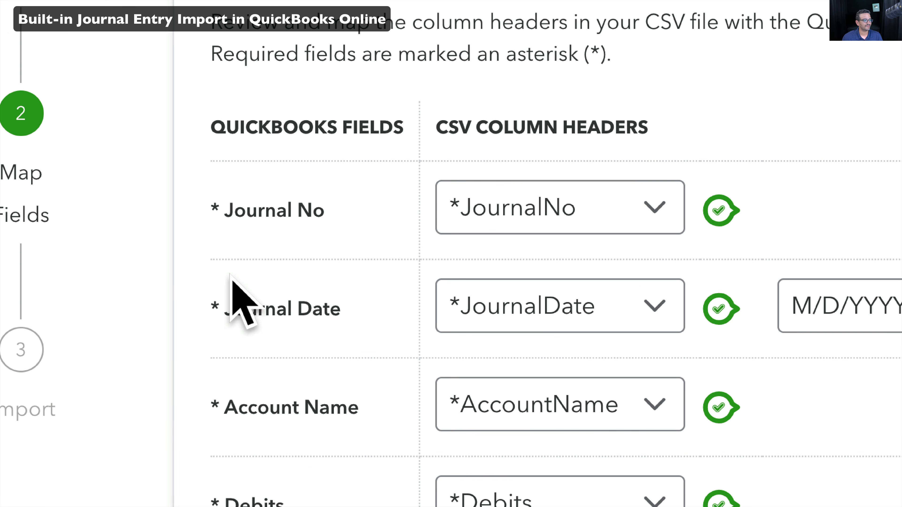
scroll(232, 306, "down", 1)
scroll(231, 306, "down", 5)
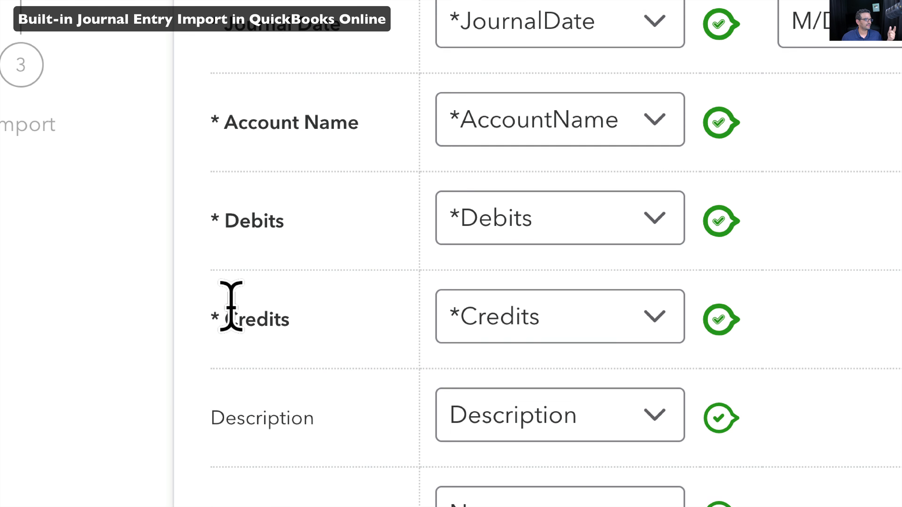
scroll(235, 313, "down", 2)
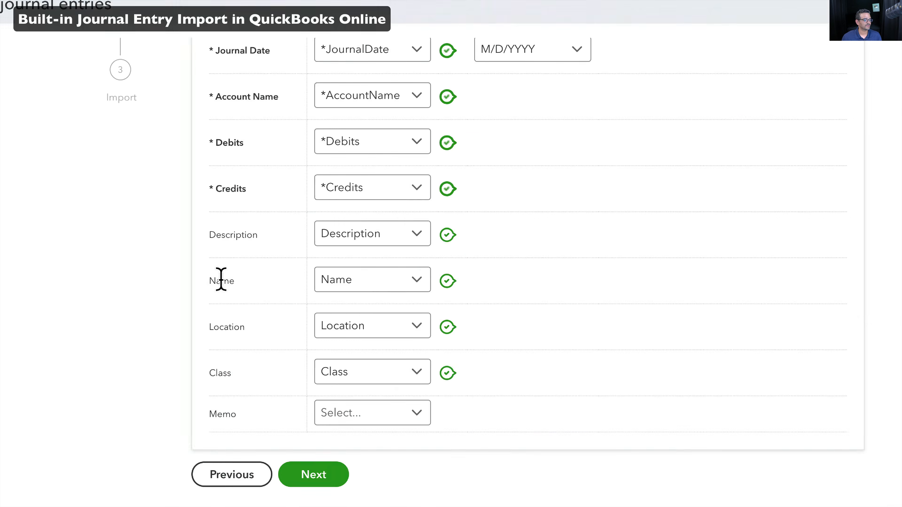
scroll(261, 274, "up", 1)
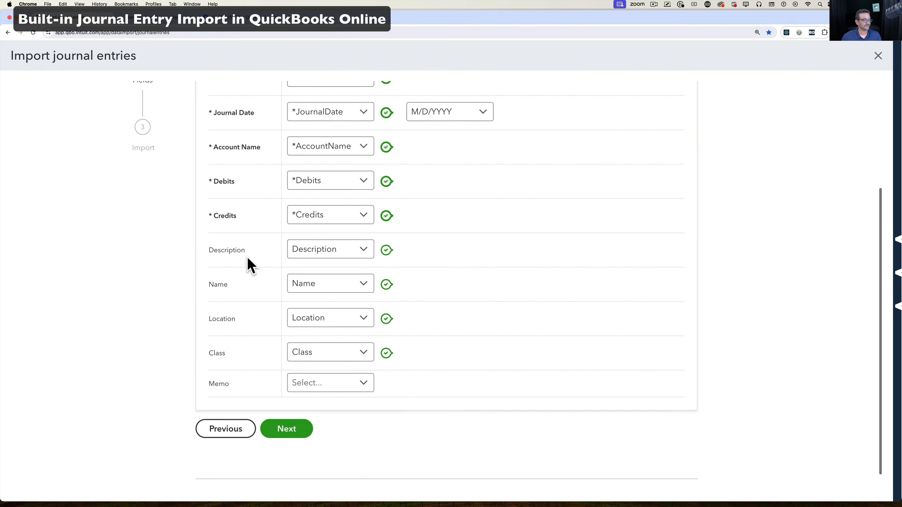
scroll(261, 274, "down", 1)
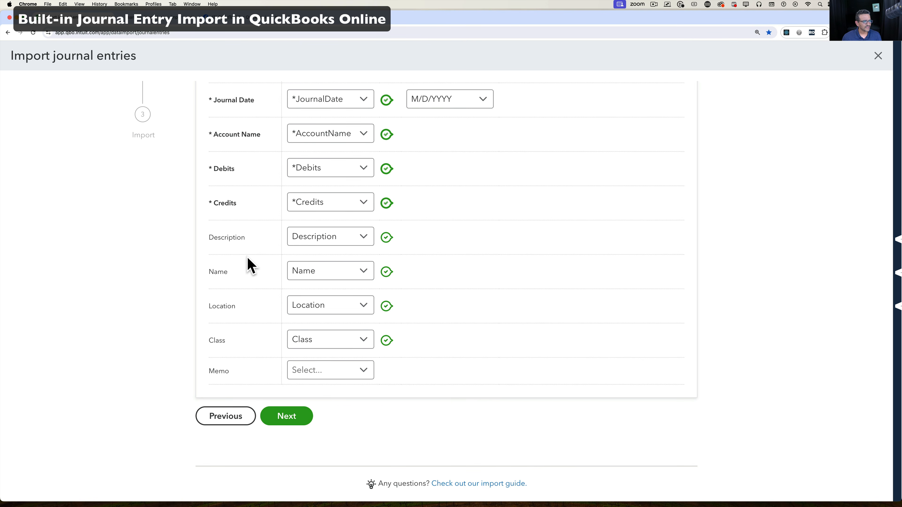
scroll(251, 266, "up", 5)
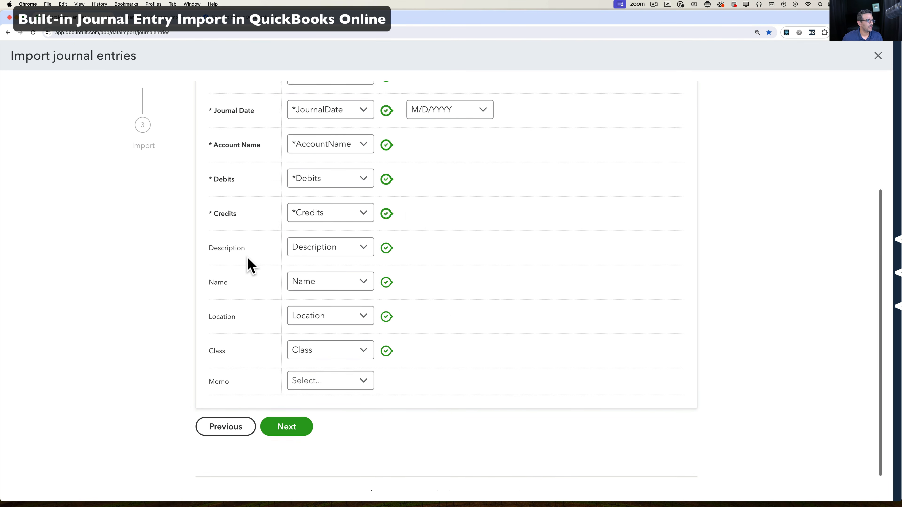
Choose M/D/YYYY as the journal date format and proceed from the mapping to the import stage.
left_click(482, 264)
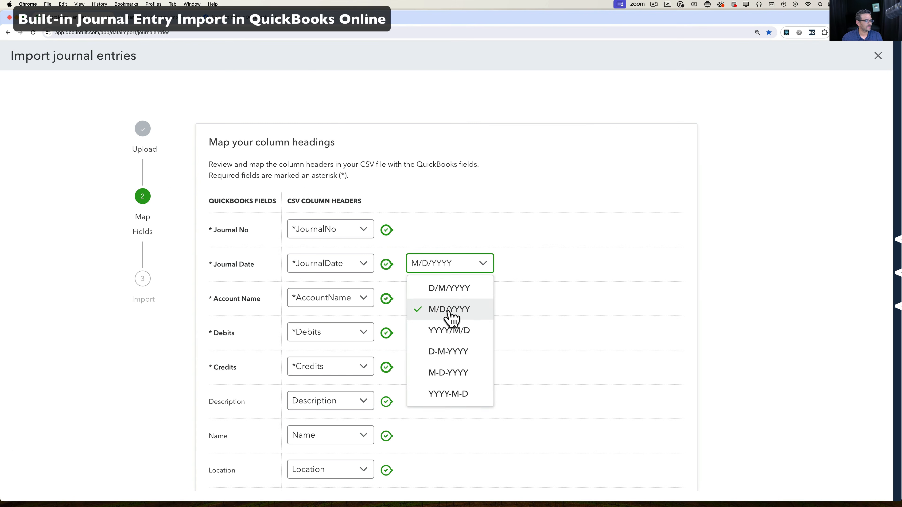
left_click(451, 312)
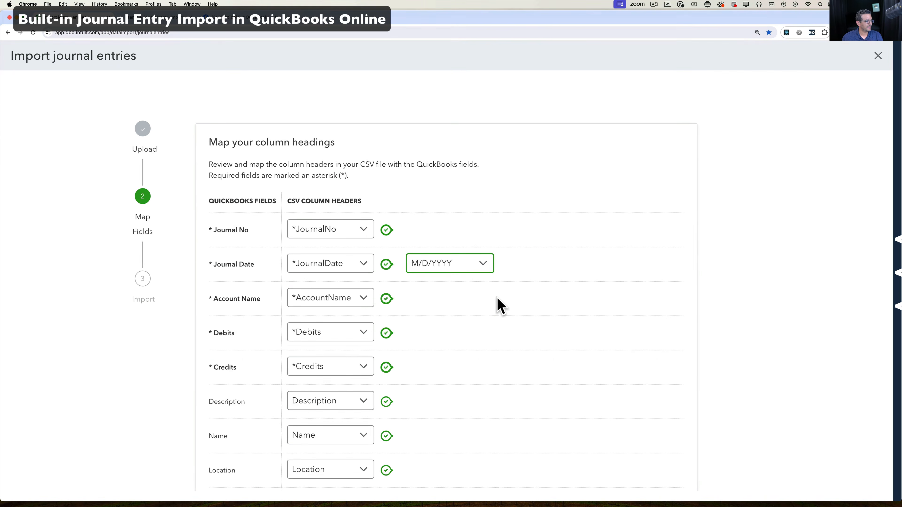
scroll(501, 306, "down", 5)
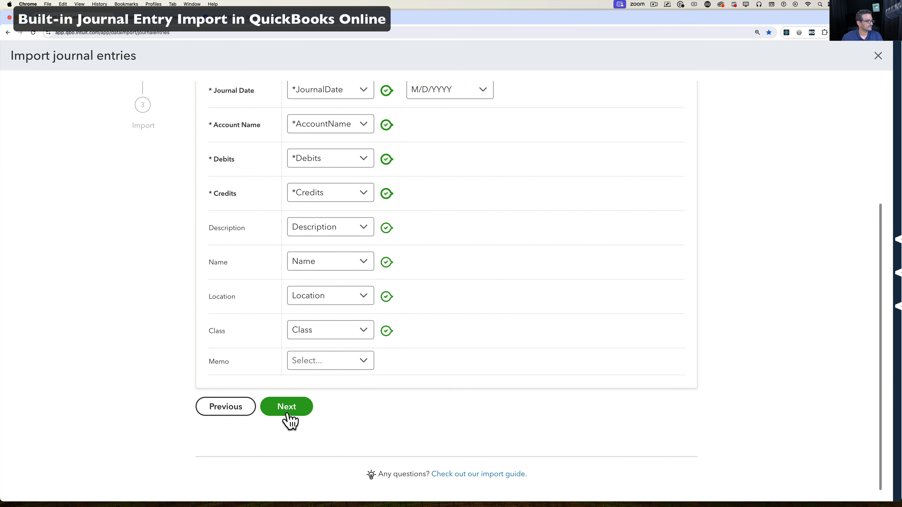
left_click(287, 407)
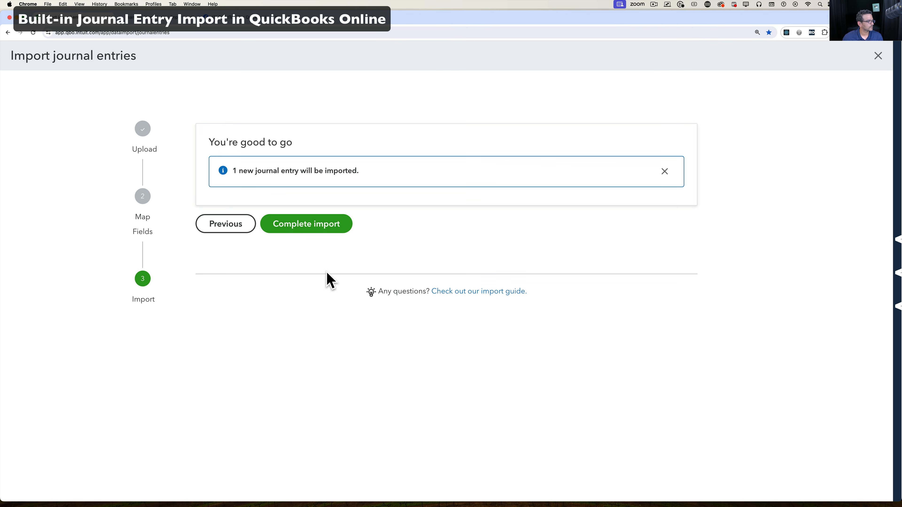
Complete the journal entry import and dismiss the import wizard.
left_click_drag(235, 179, 381, 180)
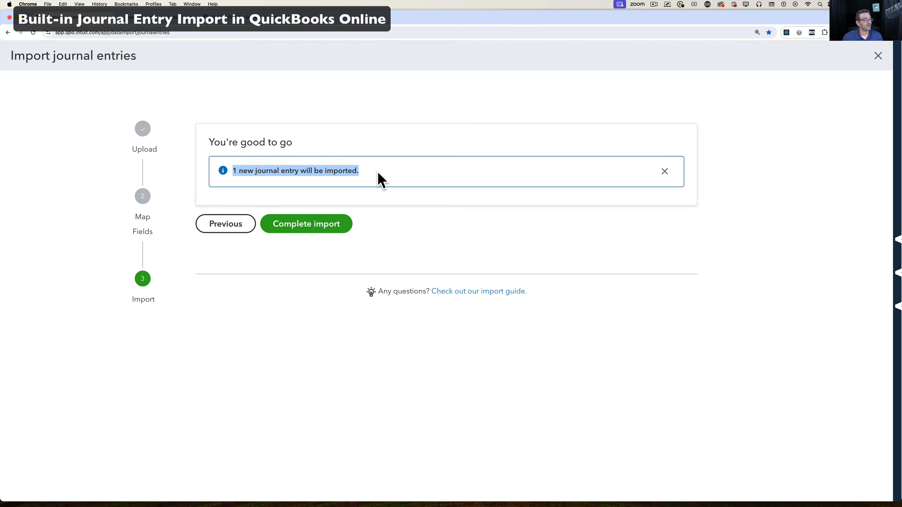
left_click(300, 228)
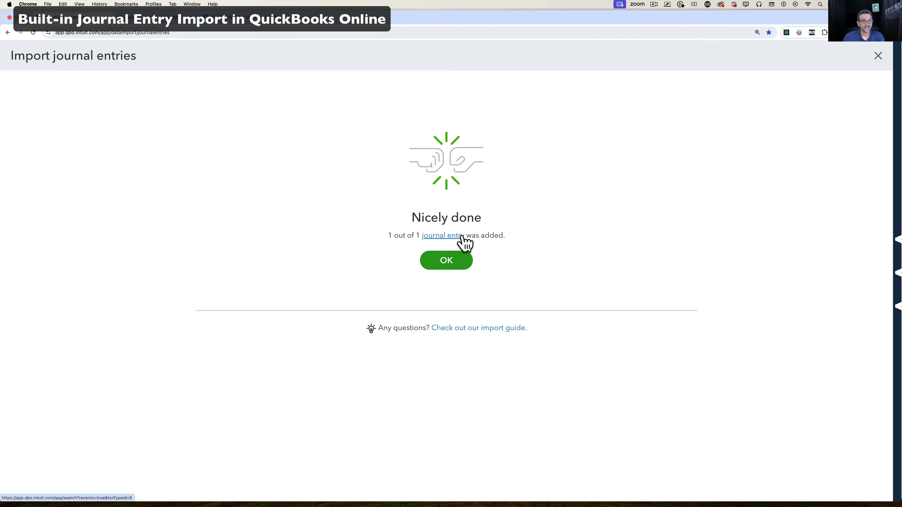
left_click(468, 257)
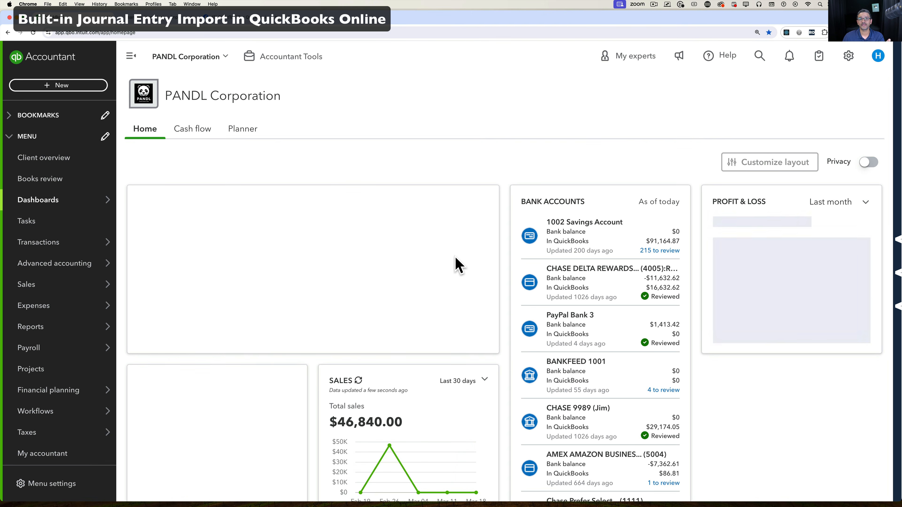
Find Journal Entry 031924-01 among the recent transactions, review its lines from first to last, and close it.
left_click(760, 57)
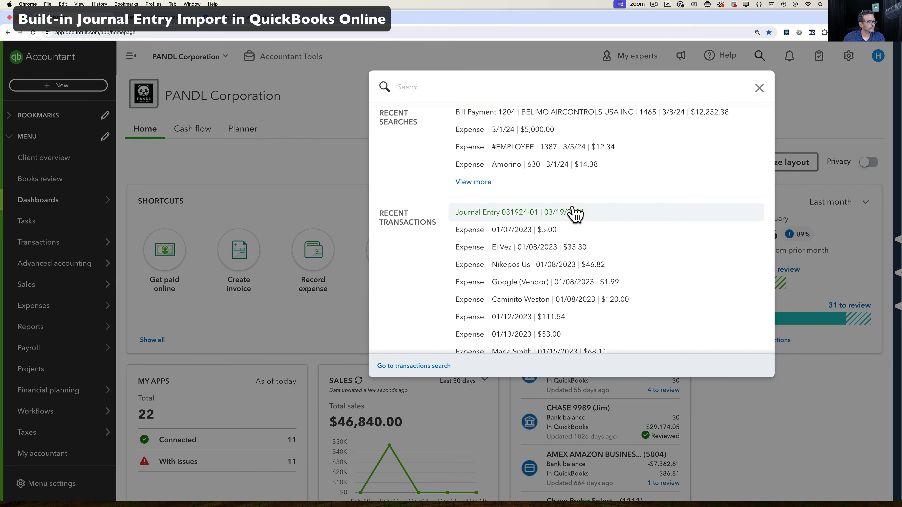
left_click(356, 271)
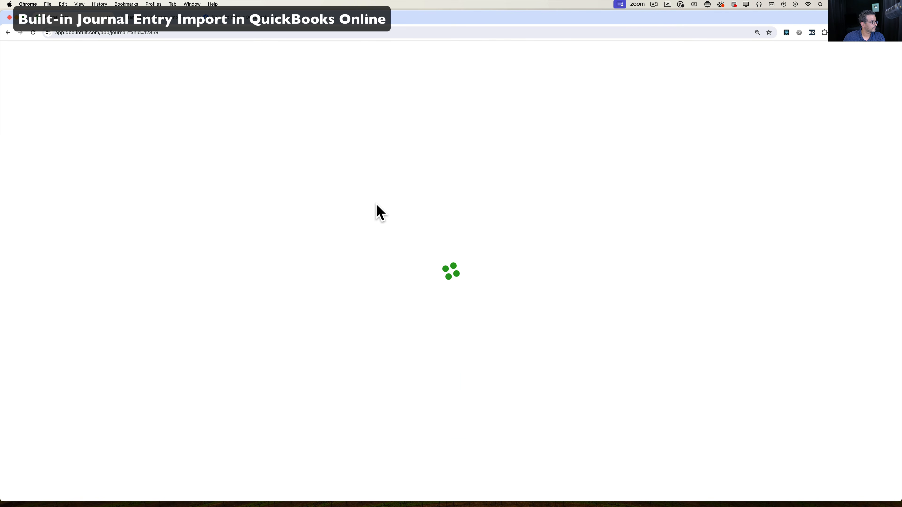
scroll(312, 258, "down", 15)
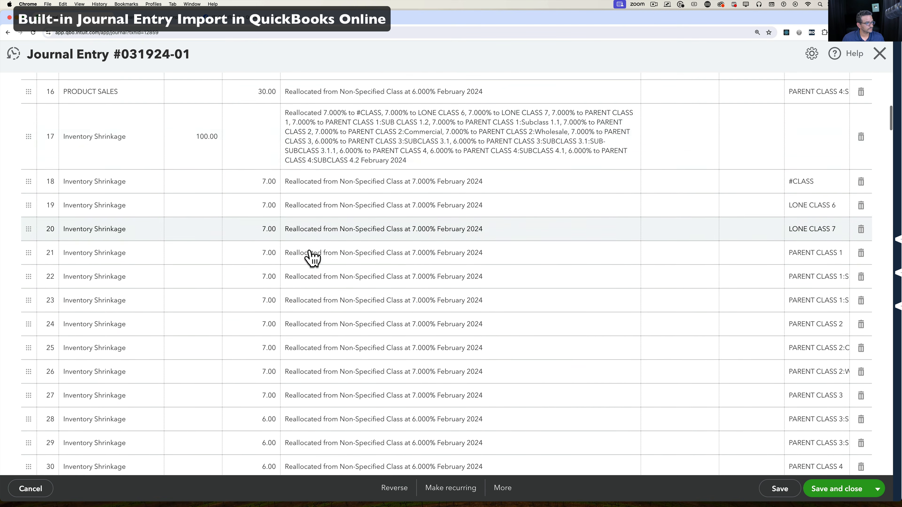
scroll(313, 258, "down", 20)
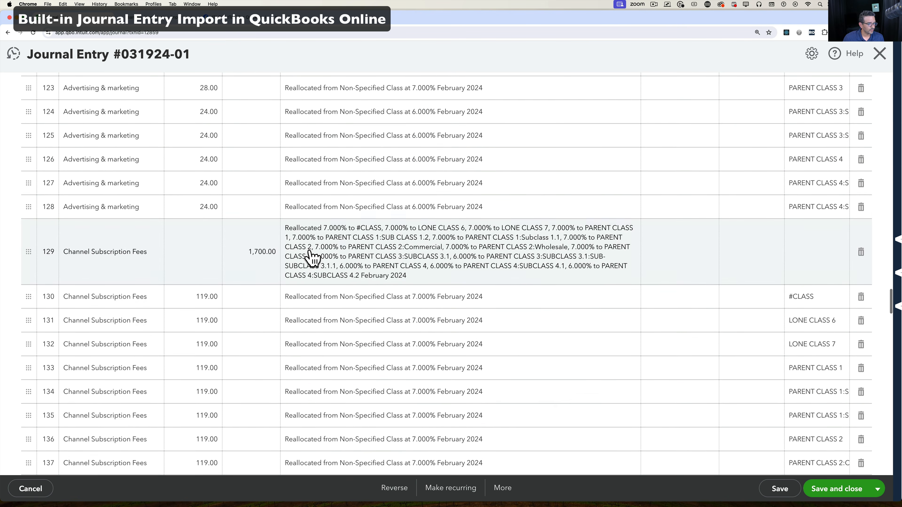
scroll(312, 258, "down", 20)
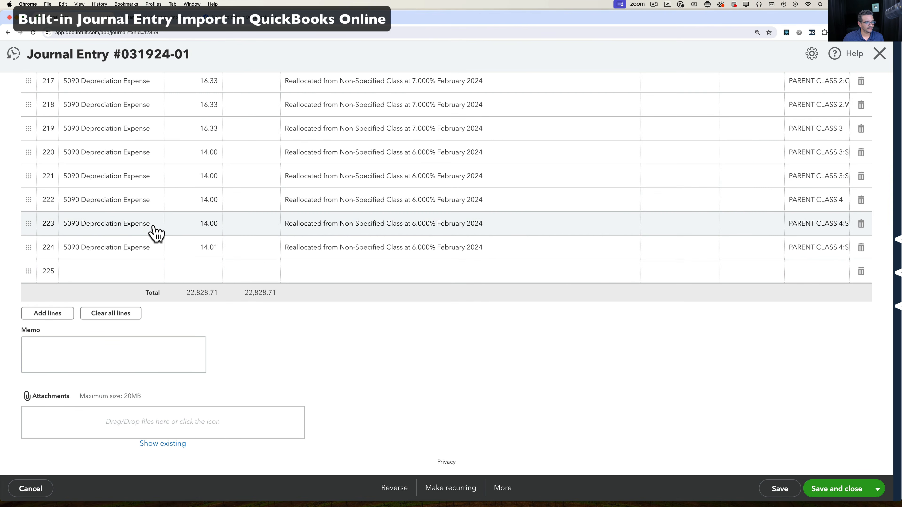
scroll(378, 199, "up", 10)
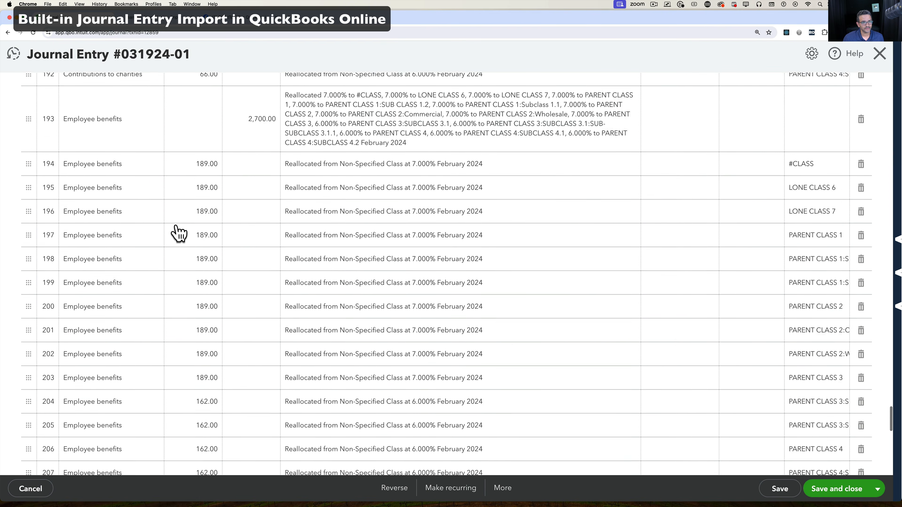
scroll(179, 233, "up", 20)
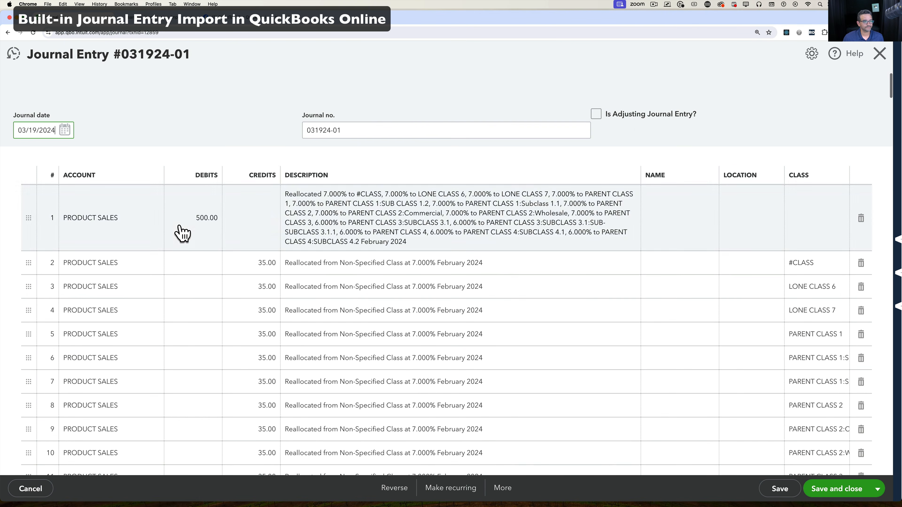
left_click(880, 54)
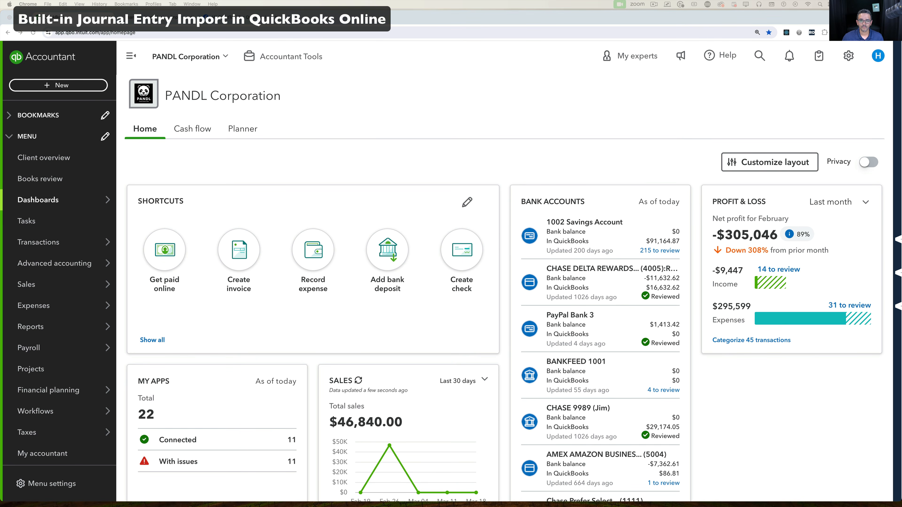
Switch to the journal 2 workbook in Excel and fill the JE0319-001 and JE0319-003 rows with yellow.
left_click_drag(901, 75, 405, 60)
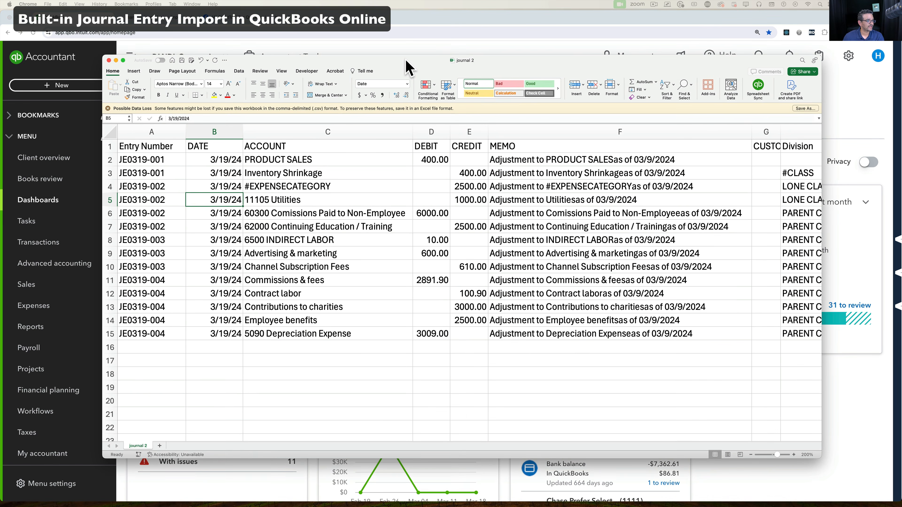
left_click_drag(107, 160, 105, 172)
left_click(213, 96)
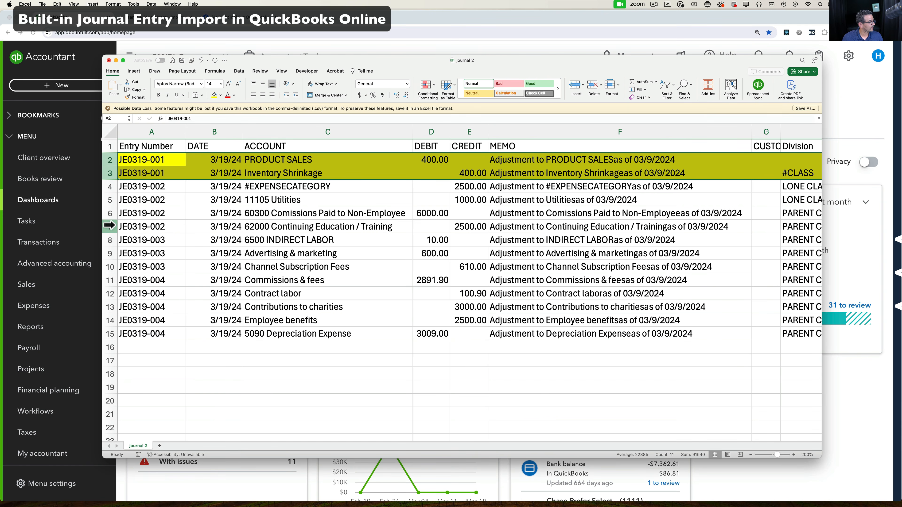
left_click_drag(110, 240, 108, 262)
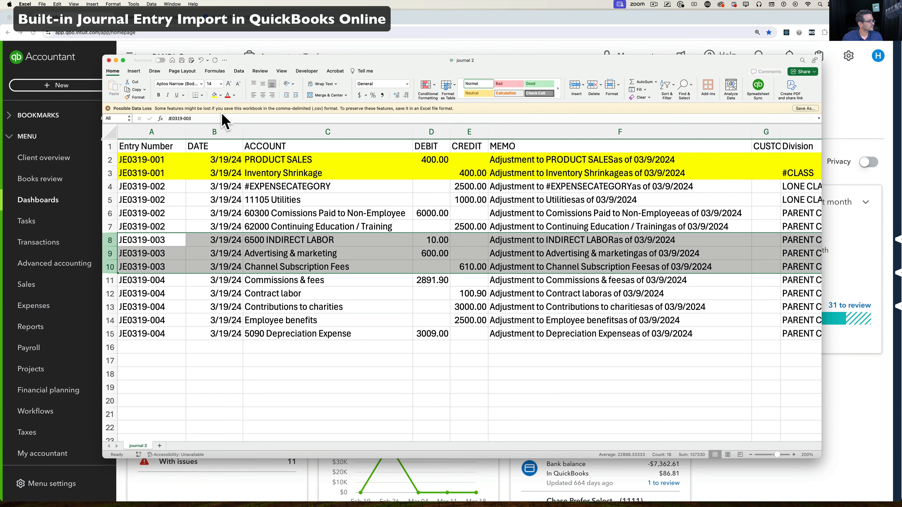
left_click(214, 95)
left_click_drag(109, 186, 108, 229)
left_click_drag(109, 280, 112, 334)
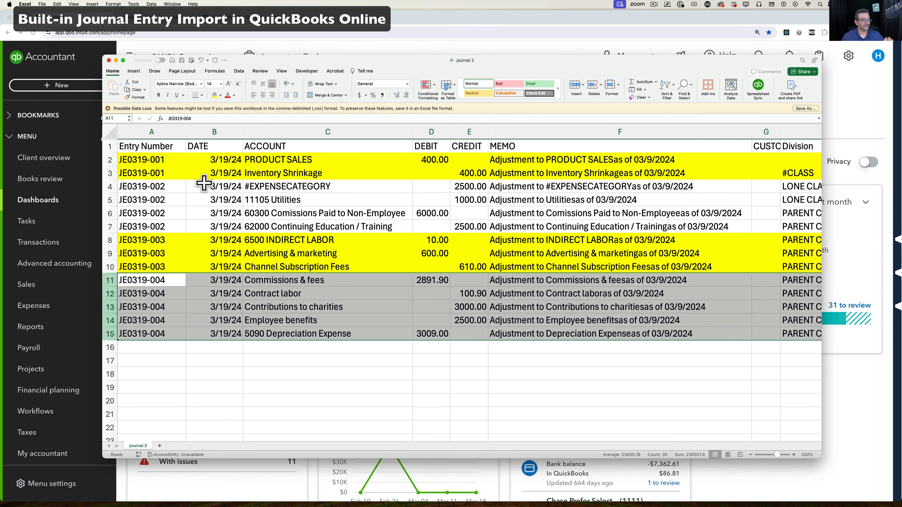
left_click(254, 212)
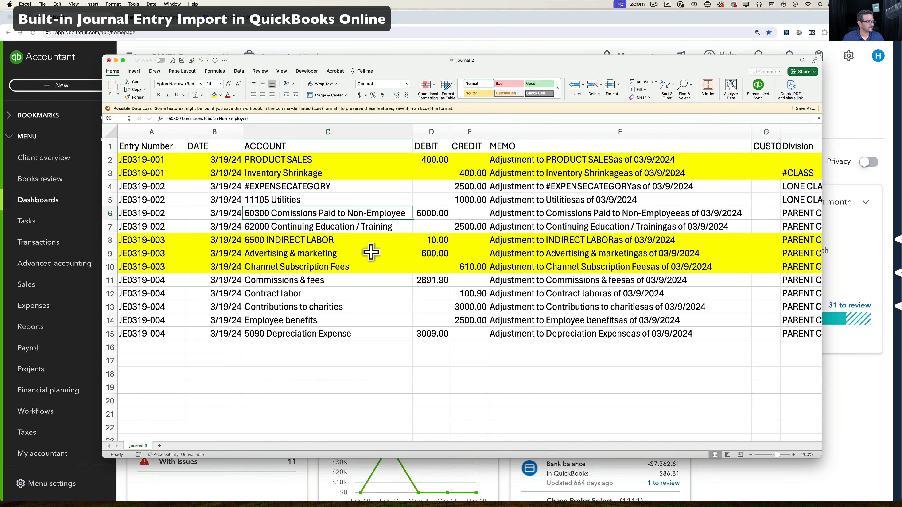
Return to QuickBooks Online, start another journal entry import, upload journal 2.csv from the Desktop, and continue to the column mapping.
left_click_drag(244, 60, 901, 66)
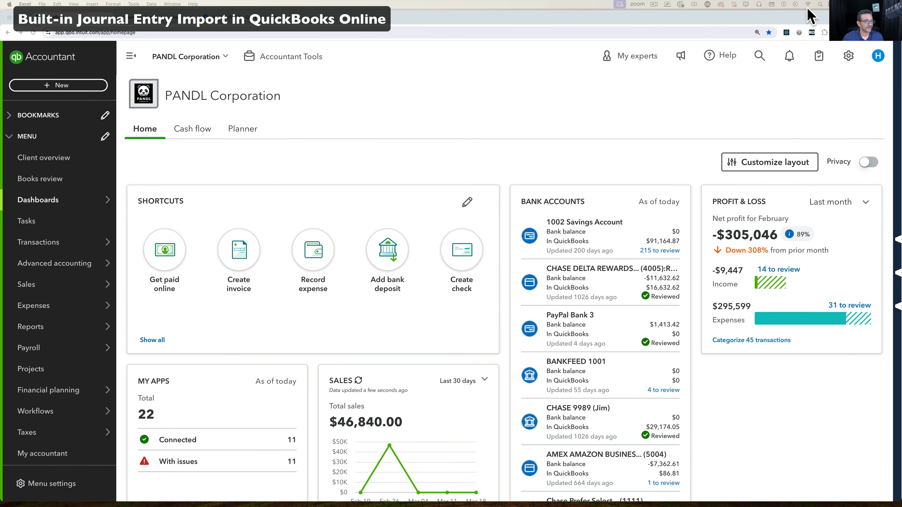
left_click(849, 56)
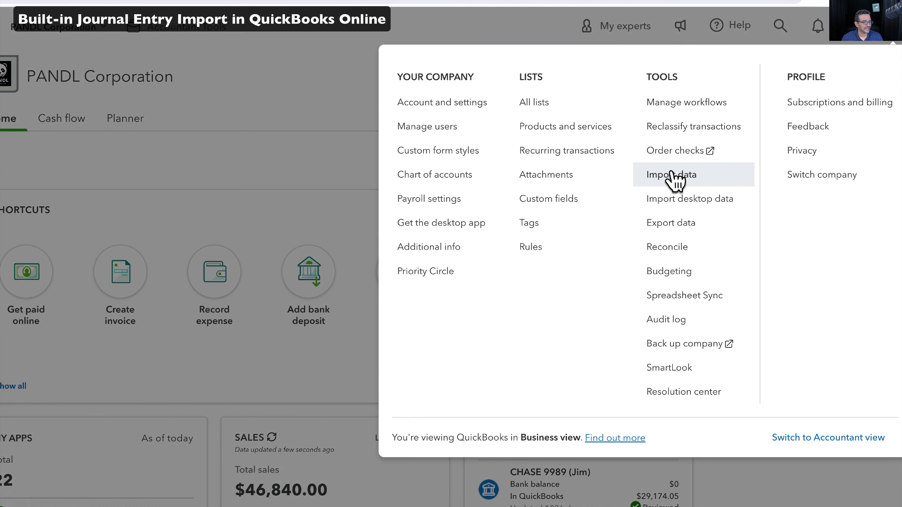
left_click(678, 177)
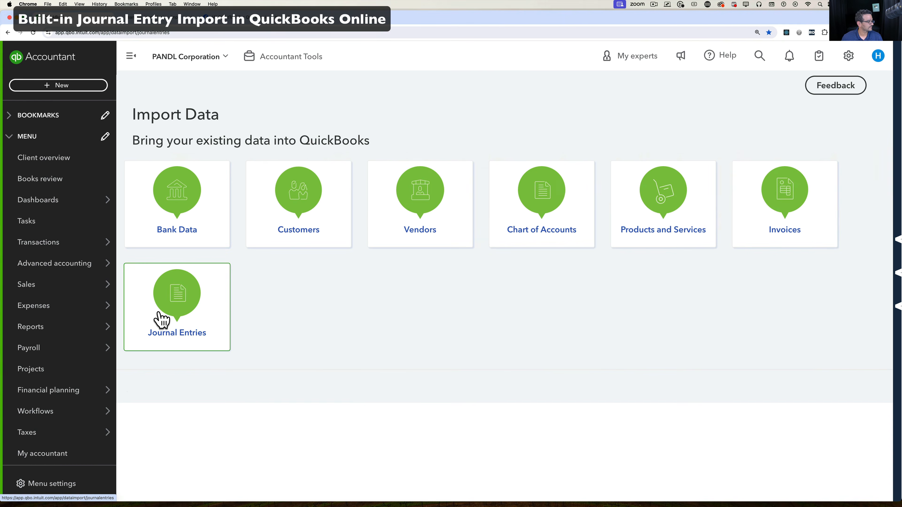
left_click(162, 322)
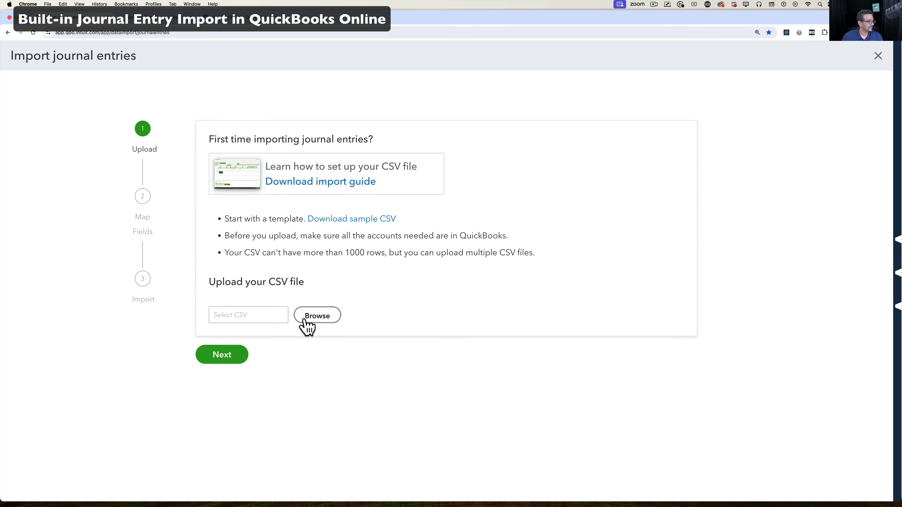
left_click(317, 318)
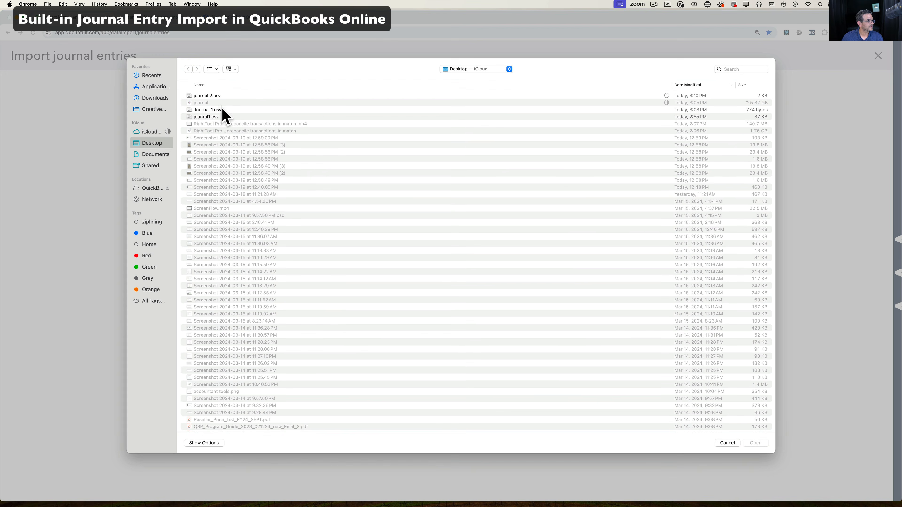
double_click(212, 96)
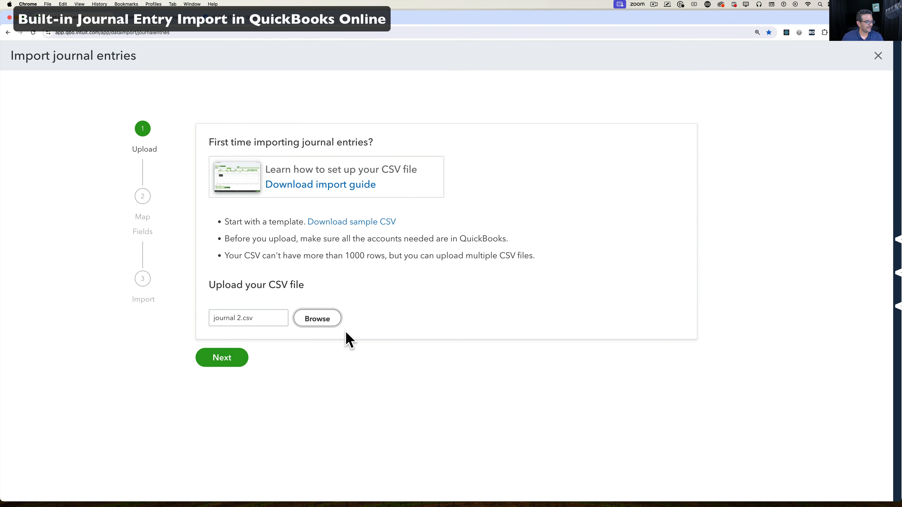
left_click(221, 359)
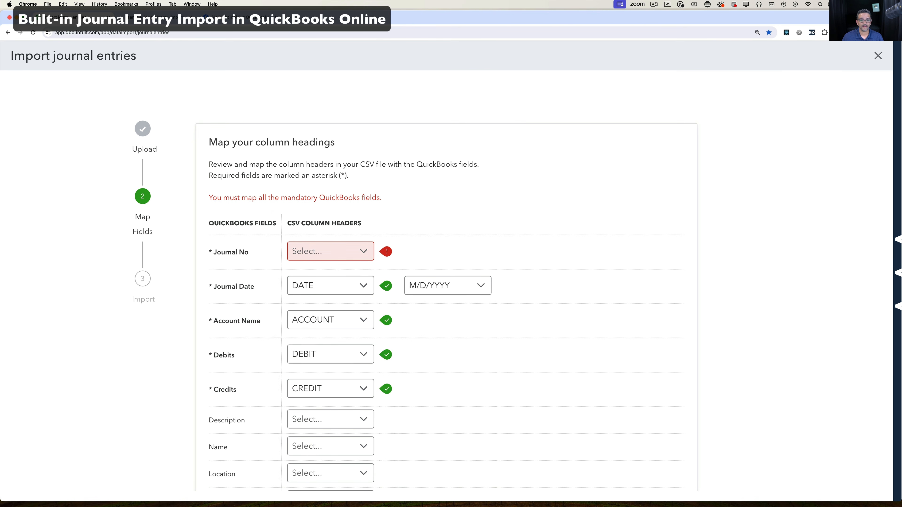
Compare the journal 2 workbook's header row with the column mapping and map Journal No to Entry Number.
left_click_drag(901, 91, 290, 75)
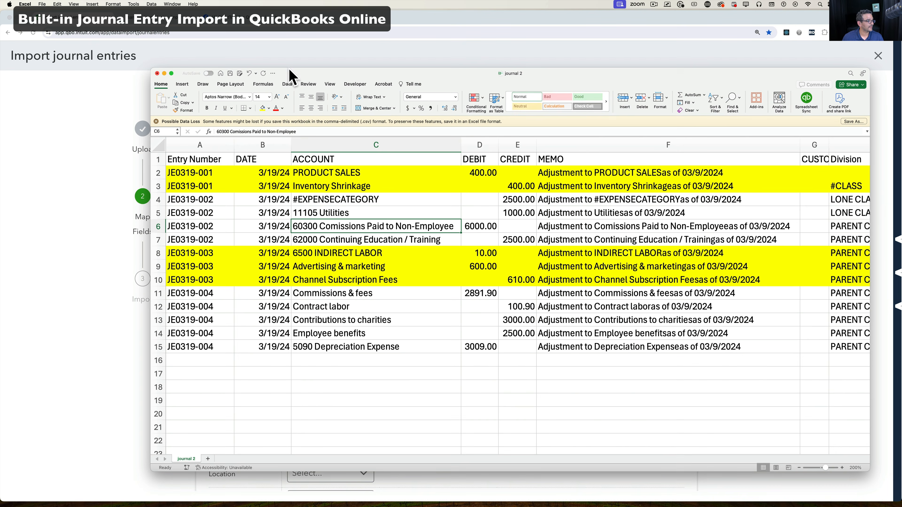
left_click_drag(207, 154, 591, 160)
left_click(194, 162)
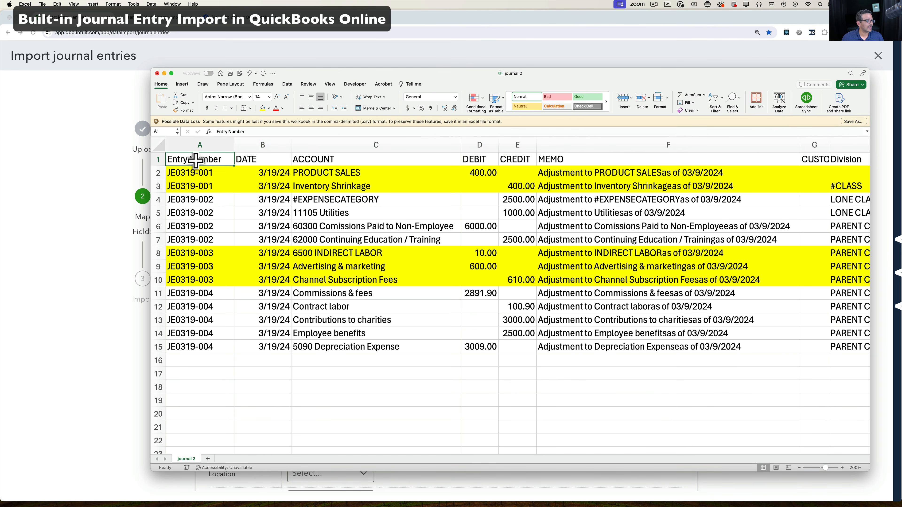
left_click_drag(294, 76, 584, 110)
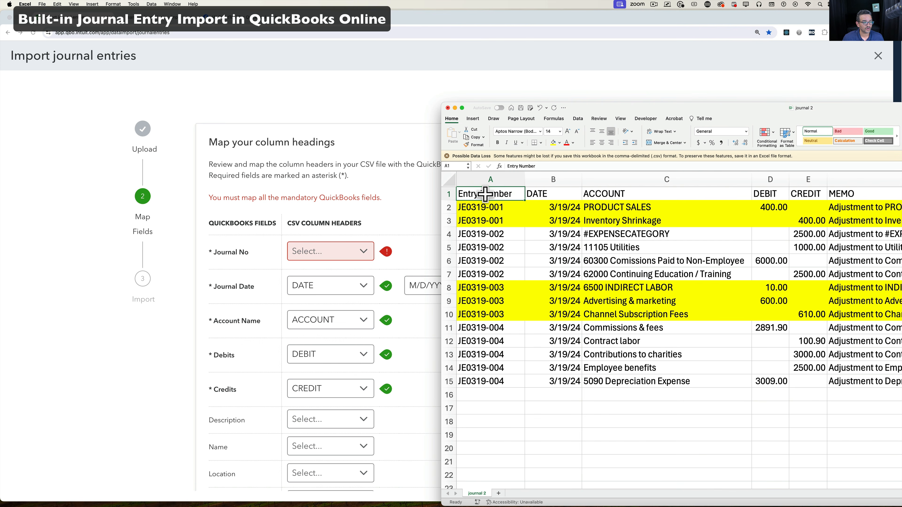
left_click(364, 256)
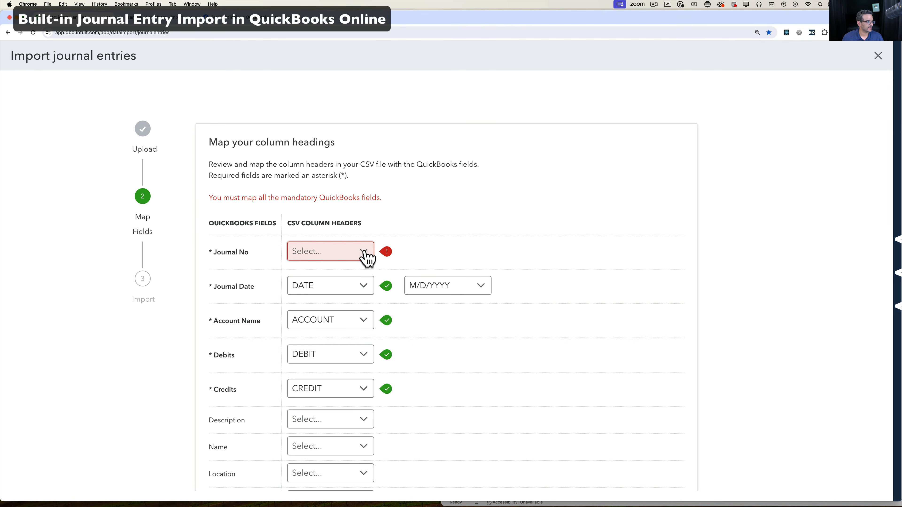
left_click(363, 257)
left_click(333, 277)
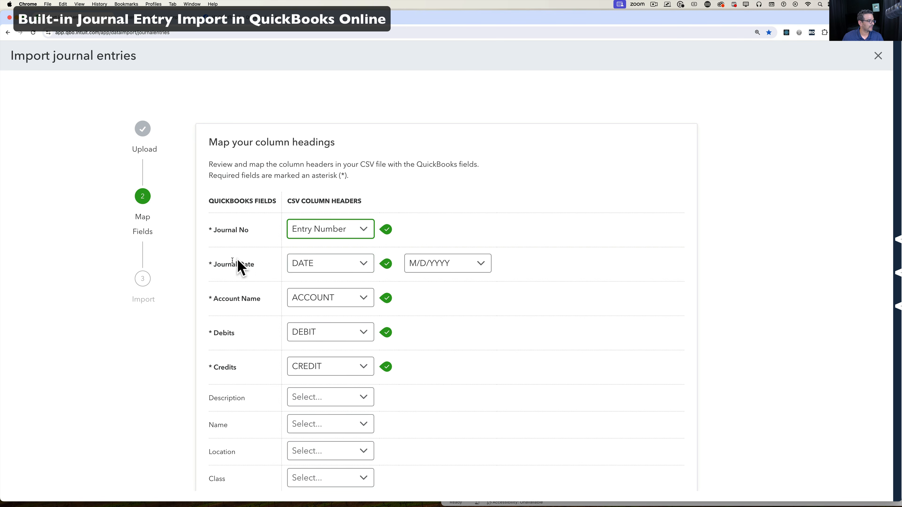
Check the header choices for Journal Date, Account Name and Debits, keeping DATE, ACCOUNT and DEBIT.
left_click(356, 270)
left_click(326, 311)
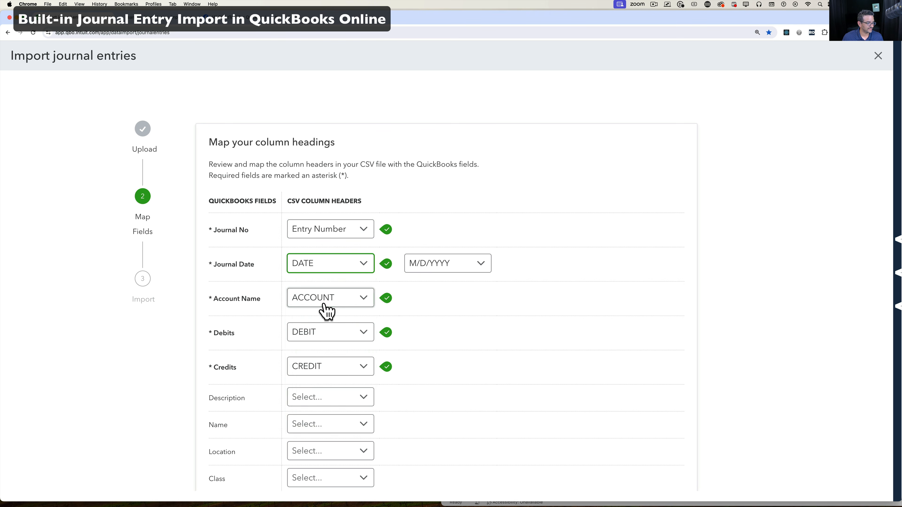
left_click(364, 302)
left_click(334, 371)
left_click(363, 336)
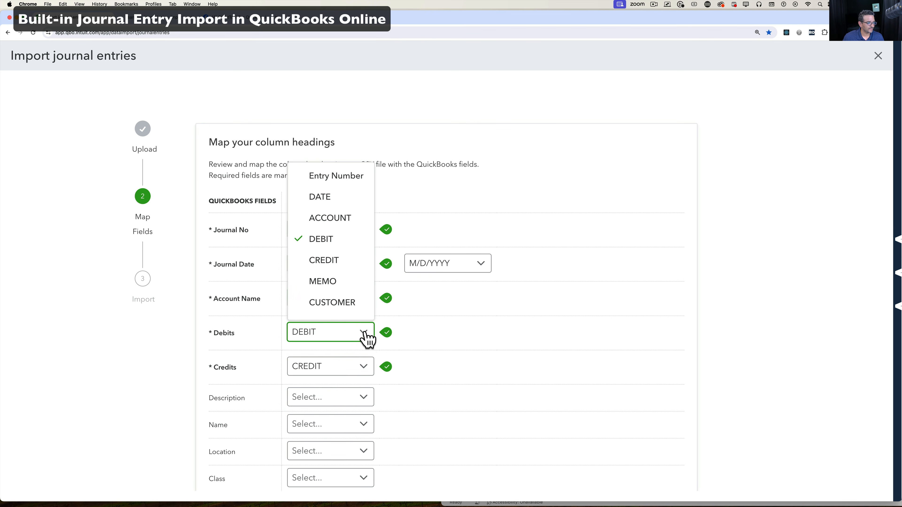
left_click(333, 237)
Map the Description field to MEMO and the Name field to CUSTOMER.
scroll(409, 366, "down", 3)
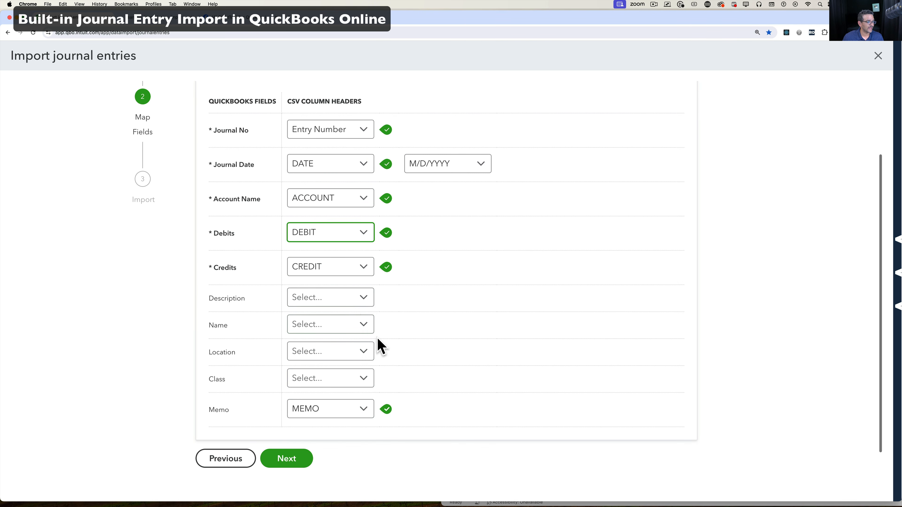
left_click(363, 300)
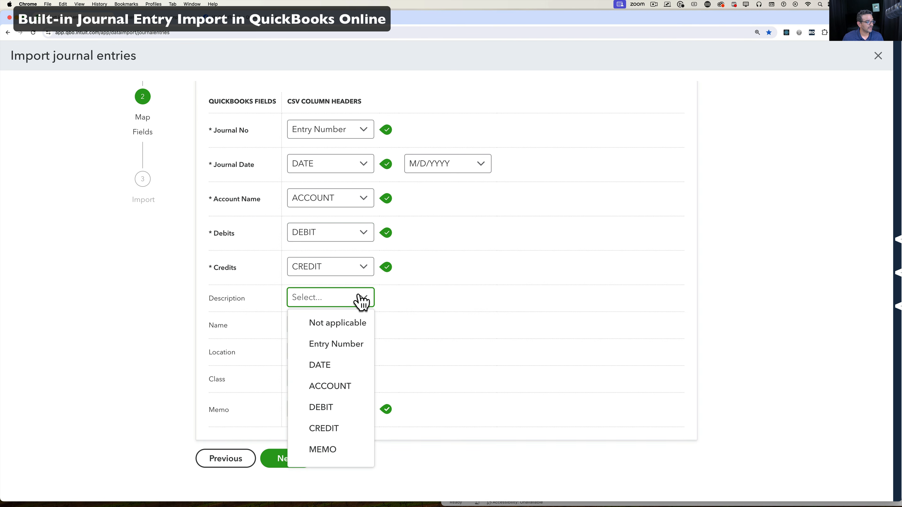
left_click(326, 450)
scroll(346, 375, "down", 1)
left_click(365, 316)
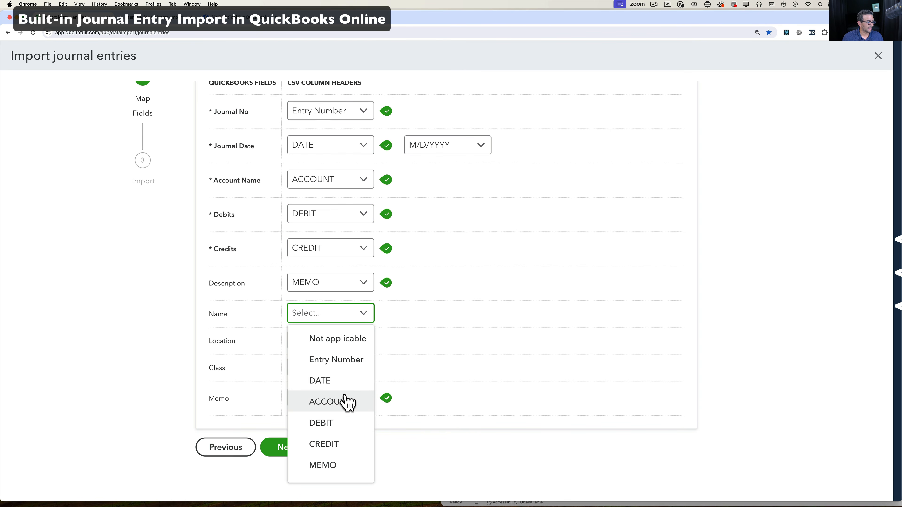
scroll(345, 400, "down", 2)
left_click(338, 459)
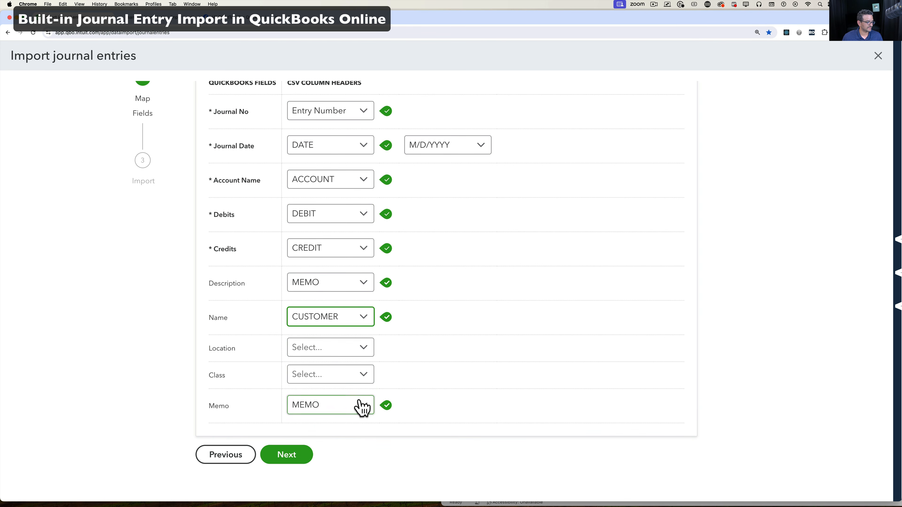
Set the Memo field's mapping to Not applicable and map the Class field to Division.
left_click(362, 408)
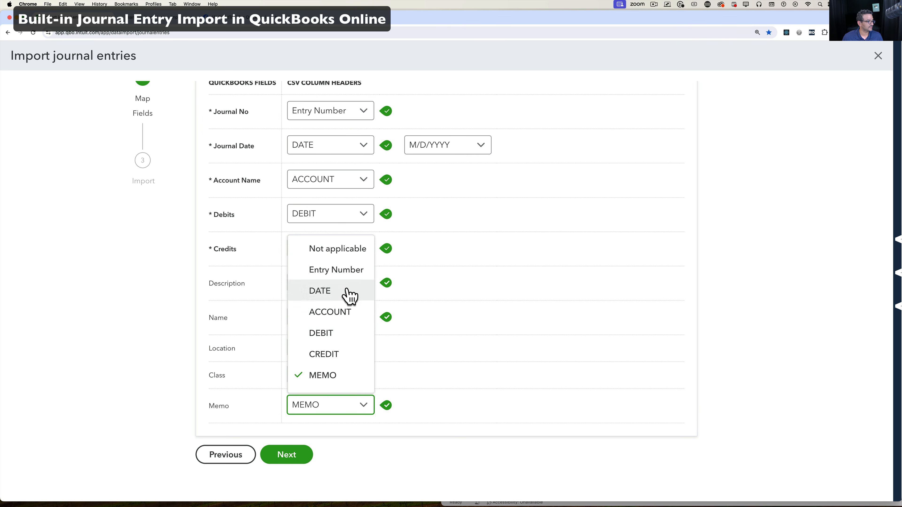
left_click(346, 246)
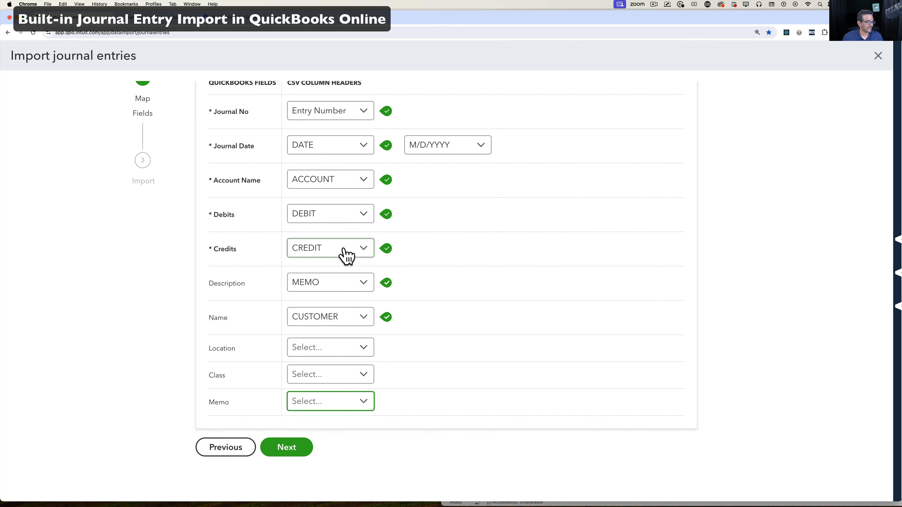
left_click(366, 377)
scroll(338, 318, "down", 2)
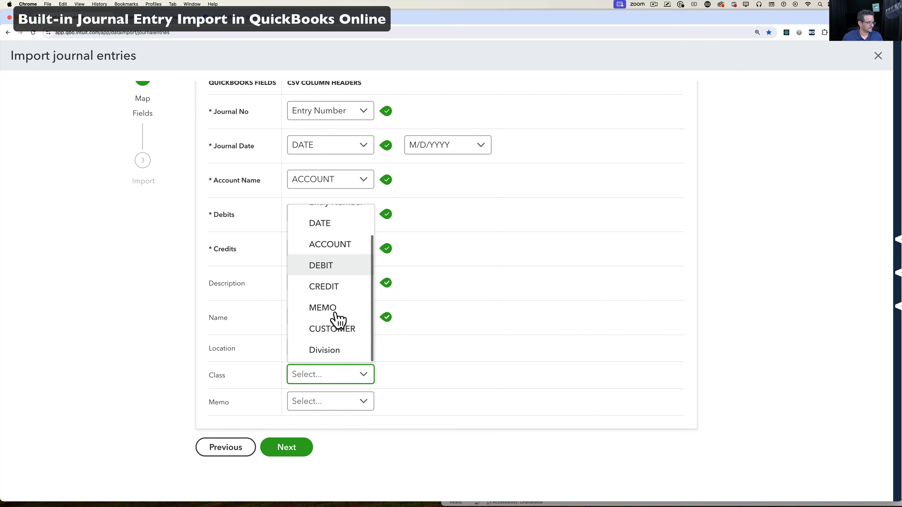
left_click(334, 350)
Switch to the journal 2 workbook in Excel and examine the CUSTOMER and Division columns against the import fields.
key("ctrl+Up")
left_click(246, 351)
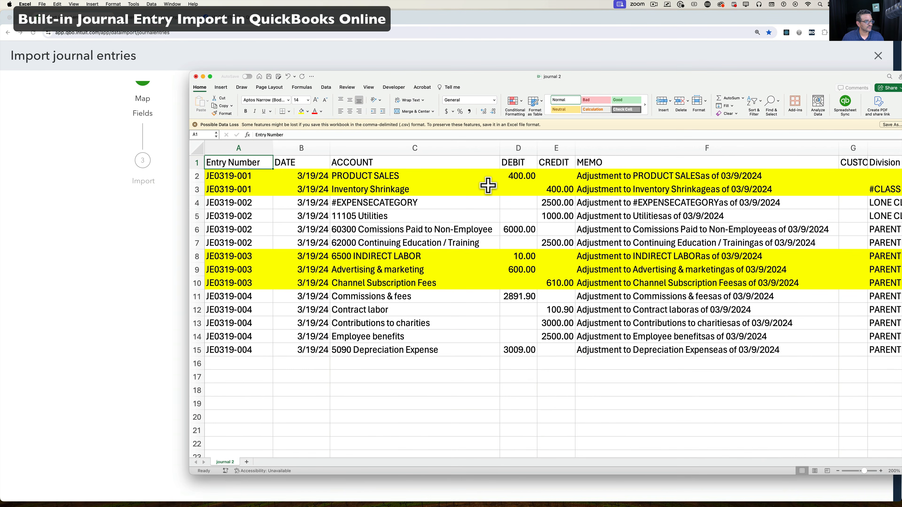
left_click(489, 184)
scroll(489, 184, "right", 5)
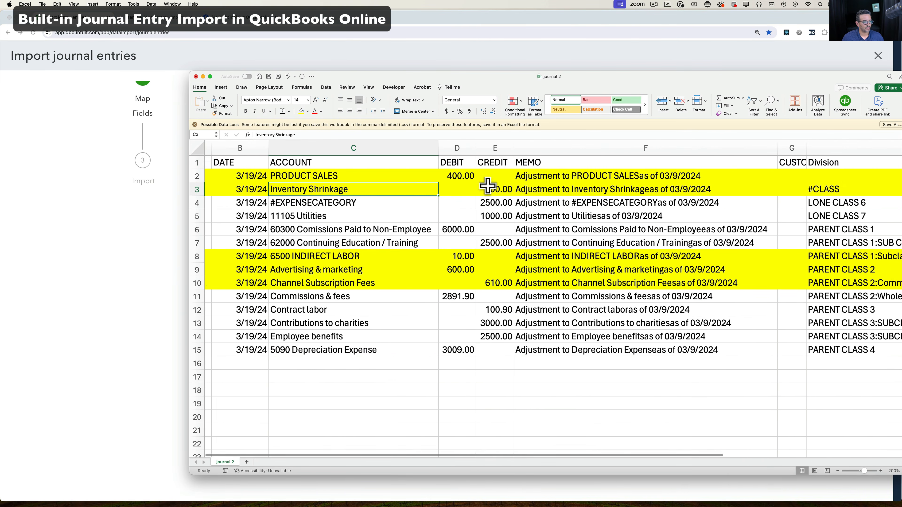
left_click_drag(694, 147, 805, 152)
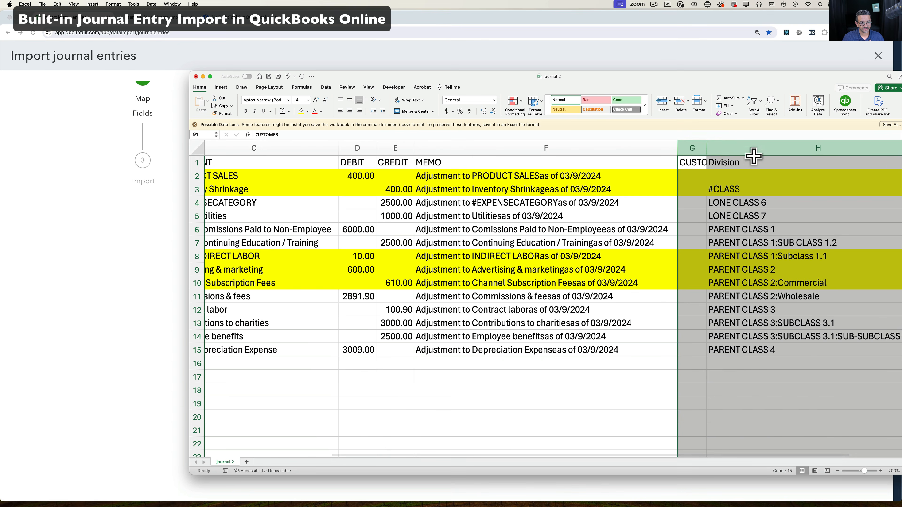
left_click(792, 160)
left_click(453, 172)
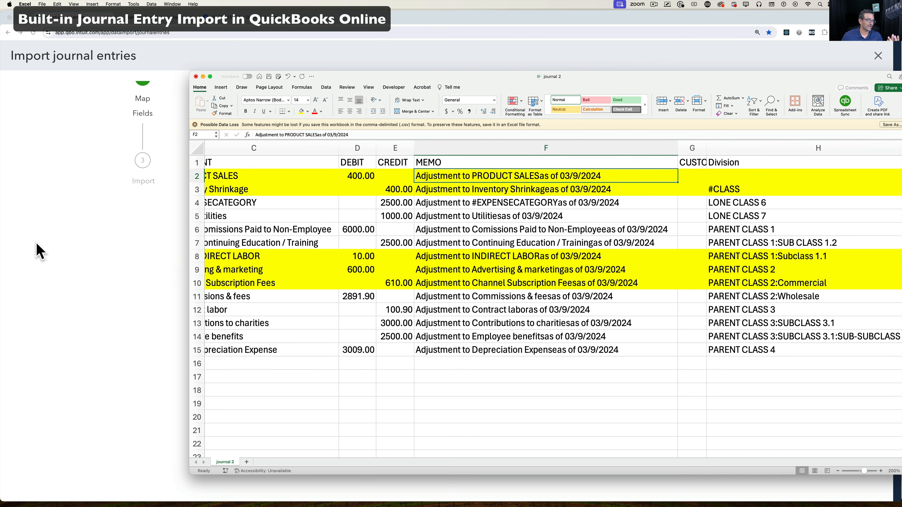
Return to the QuickBooks Online import, review the column mapping, and complete the import of the journal entries.
left_click(37, 251)
scroll(296, 265, "up", 2)
scroll(296, 269, "up", 2)
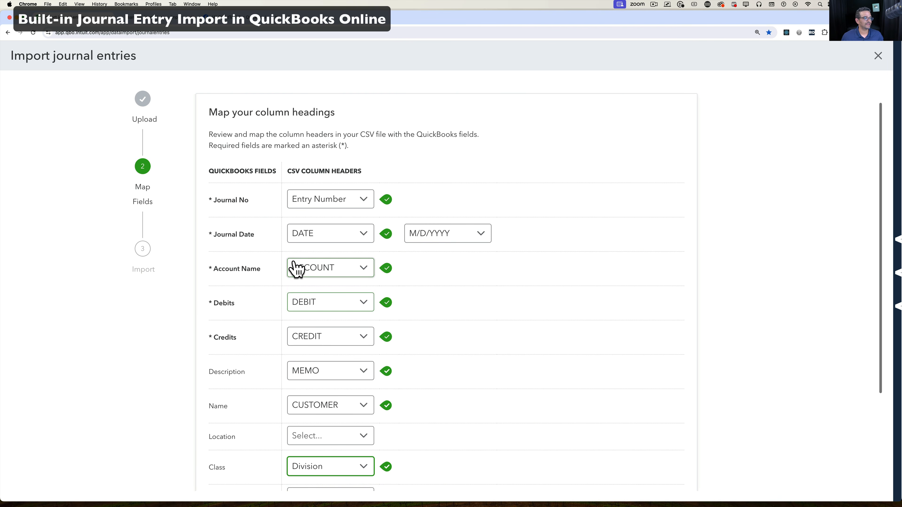
scroll(296, 266, "down", 5)
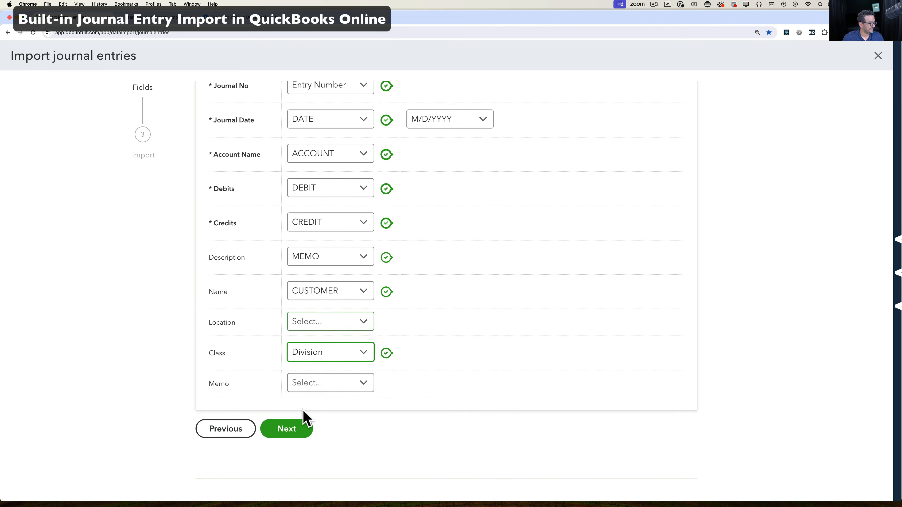
left_click(295, 428)
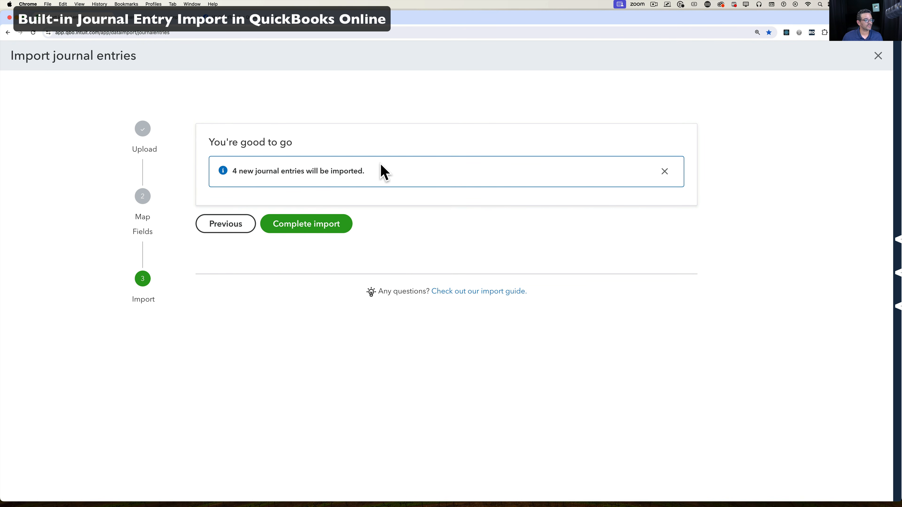
left_click(317, 228)
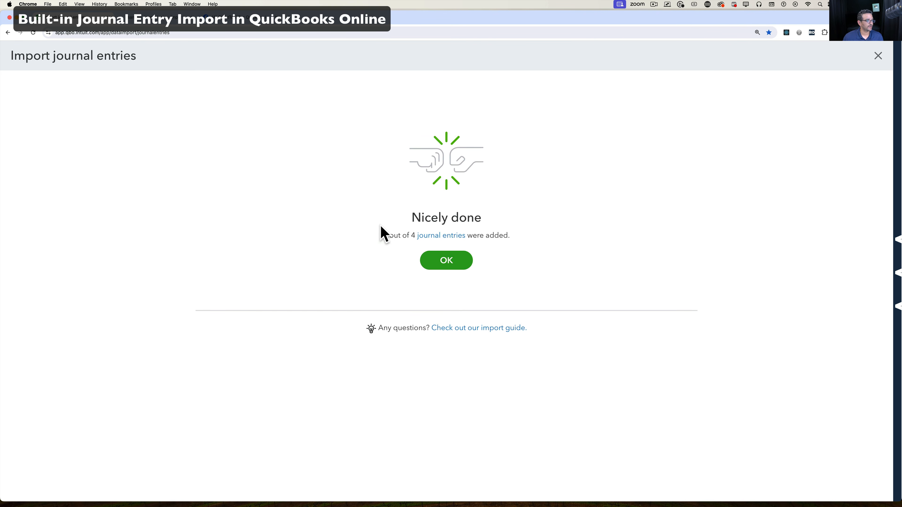
Open the imported journal entries list and review the lines and classes of JE0319-004, JE0319-003, JE0319-001 and JE0319-002.
left_click(439, 237)
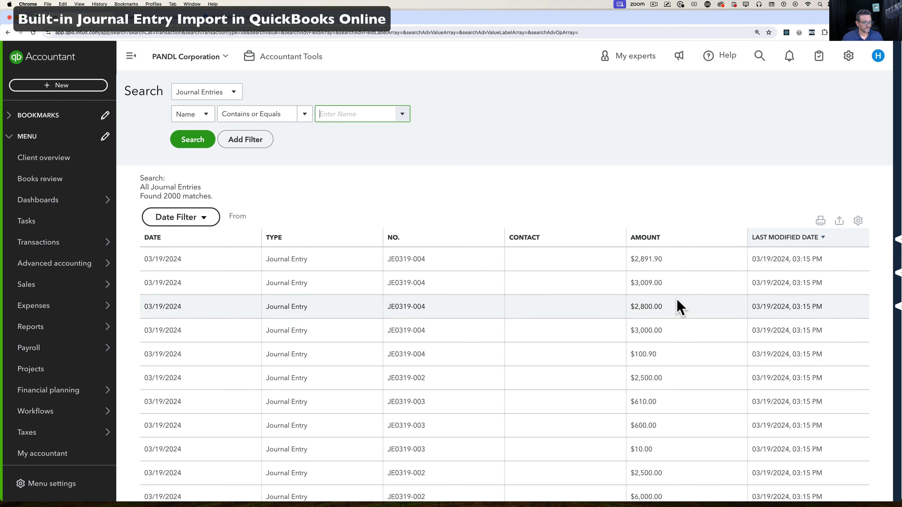
left_click(672, 265)
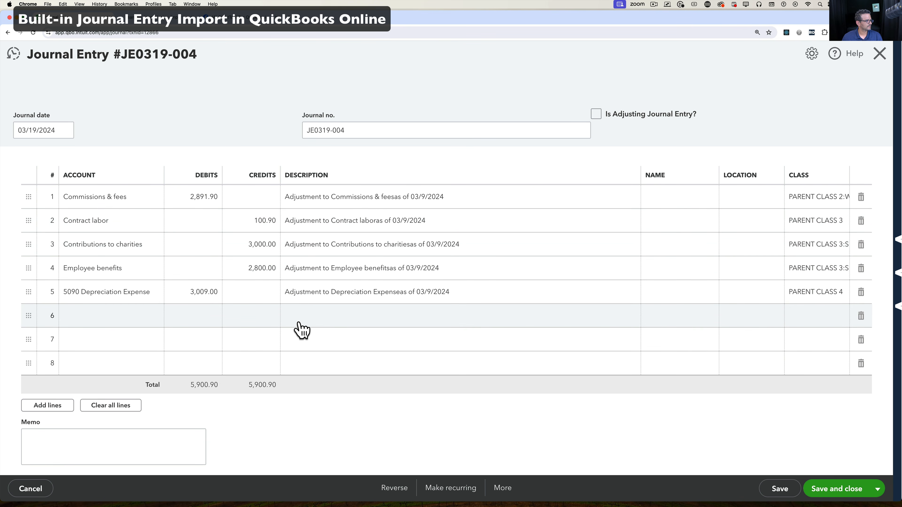
left_click(18, 54)
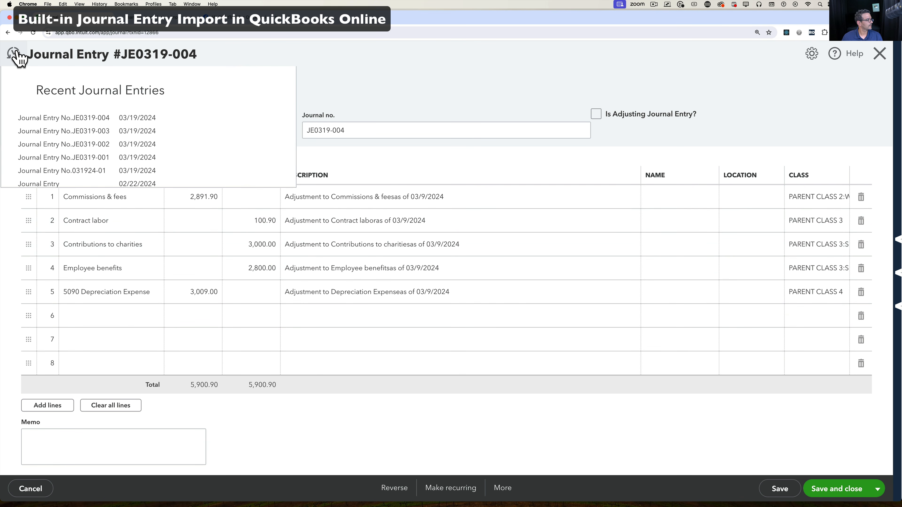
left_click(143, 132)
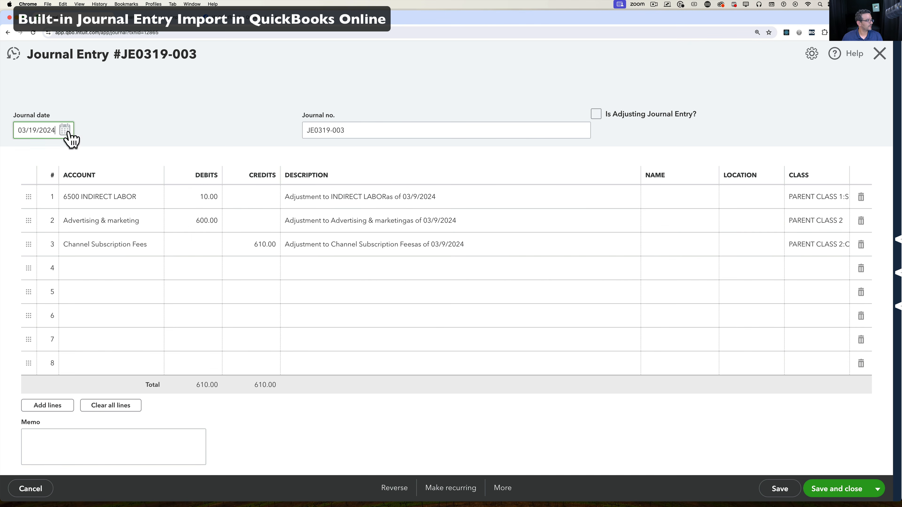
left_click(14, 54)
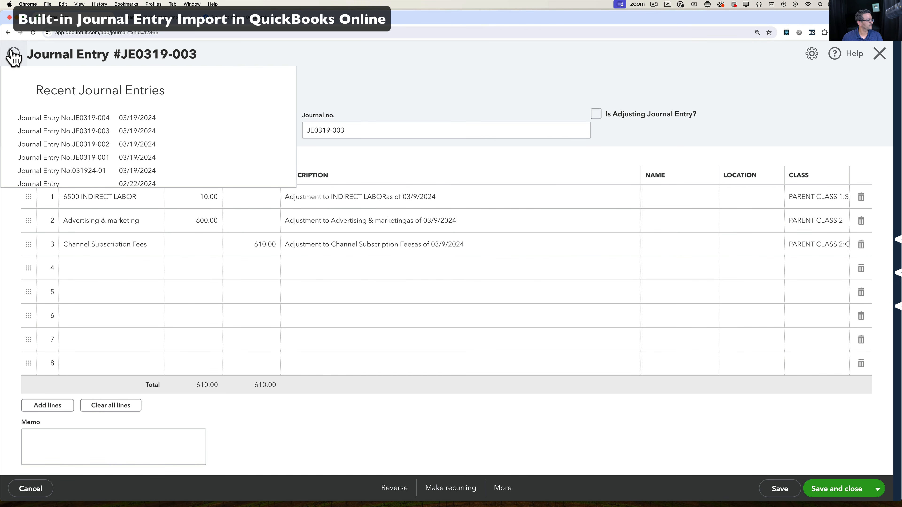
left_click(104, 159)
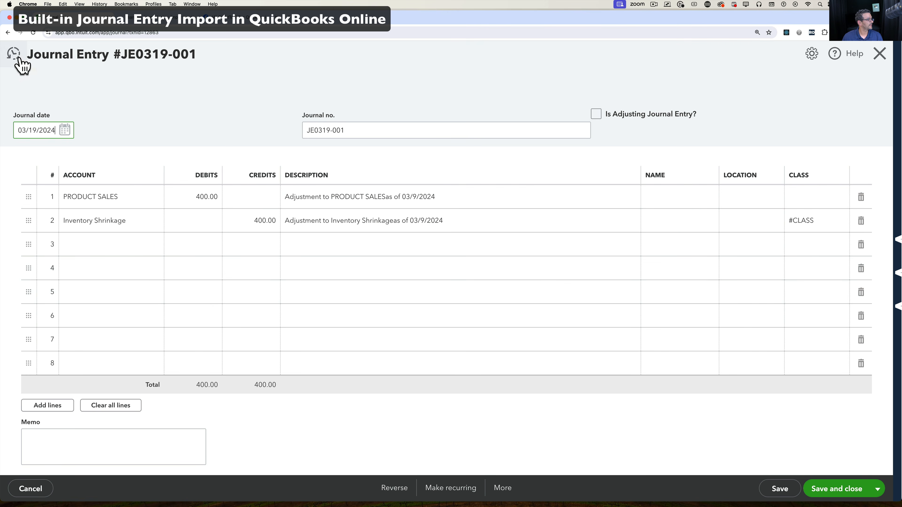
left_click(18, 57)
left_click(129, 157)
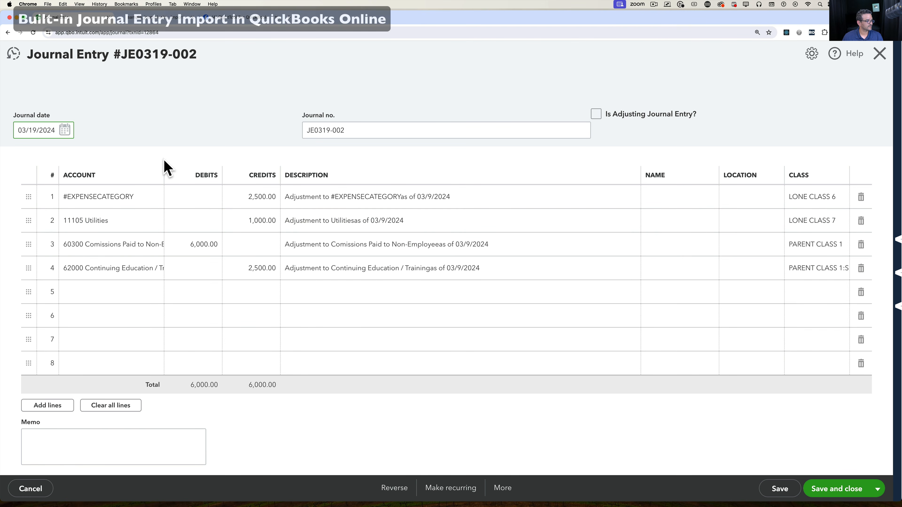
left_click_drag(165, 176, 195, 173)
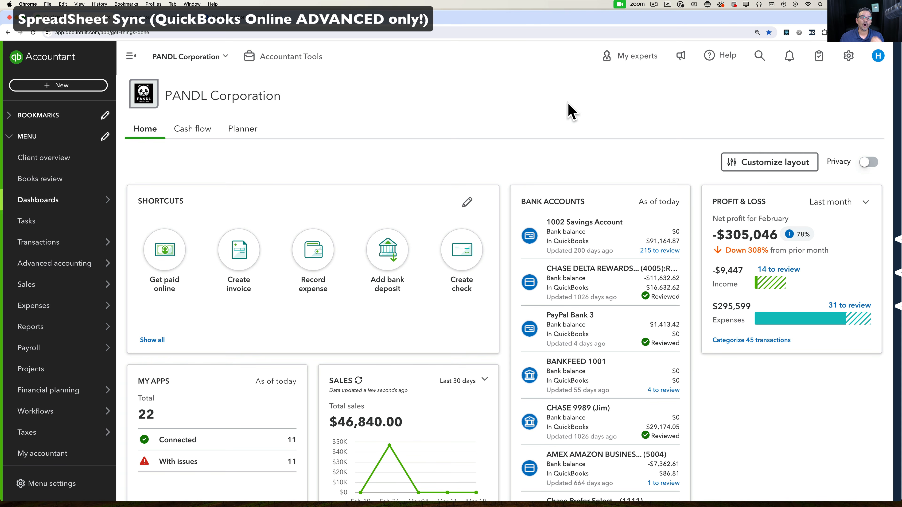
Start Spreadsheet Sync from QuickBooks Online and launch its add-in in Excel, widening the workbook window.
left_click(849, 56)
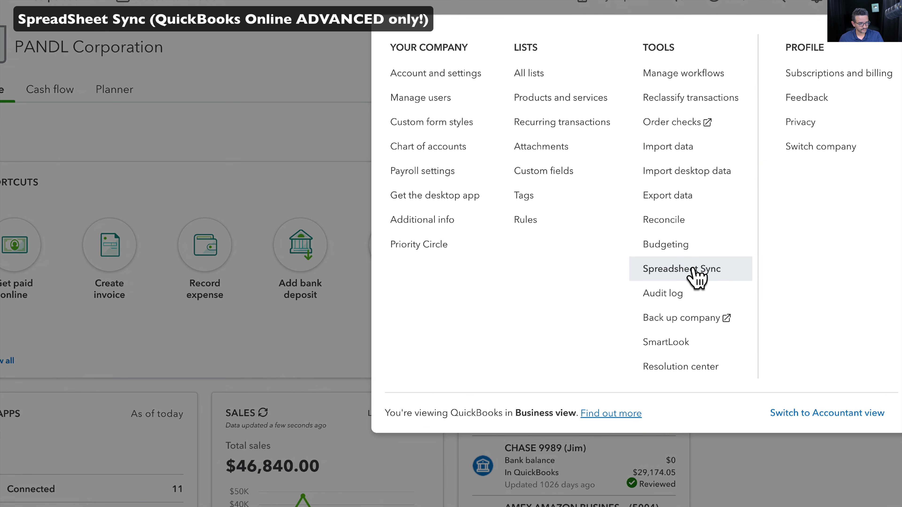
left_click(694, 271)
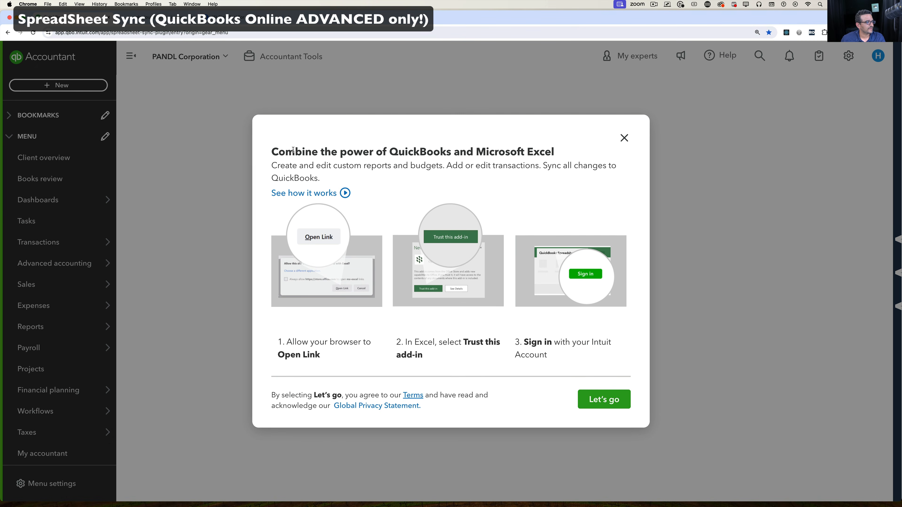
left_click_drag(274, 151, 572, 191)
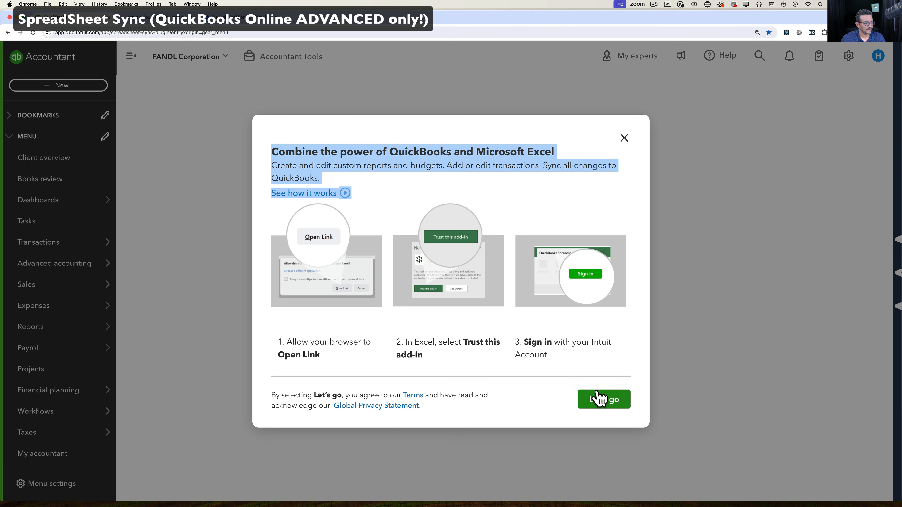
left_click(609, 402)
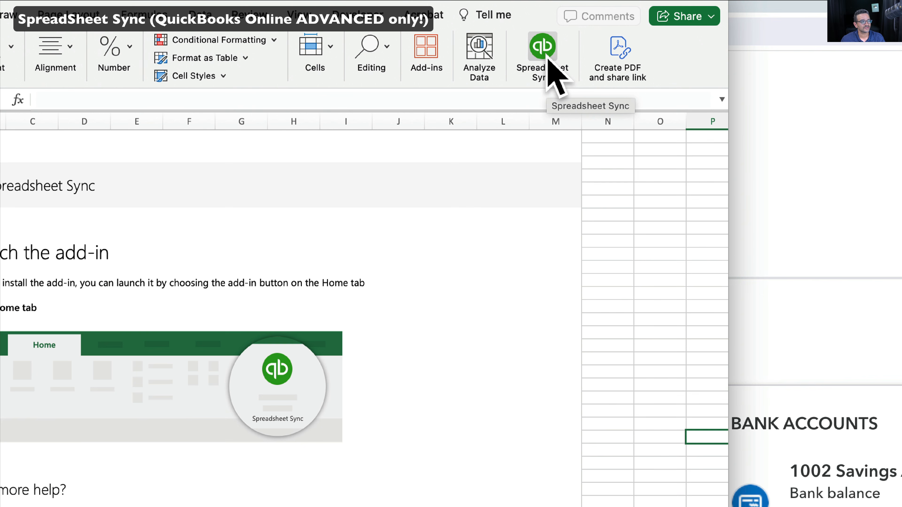
left_click(551, 48)
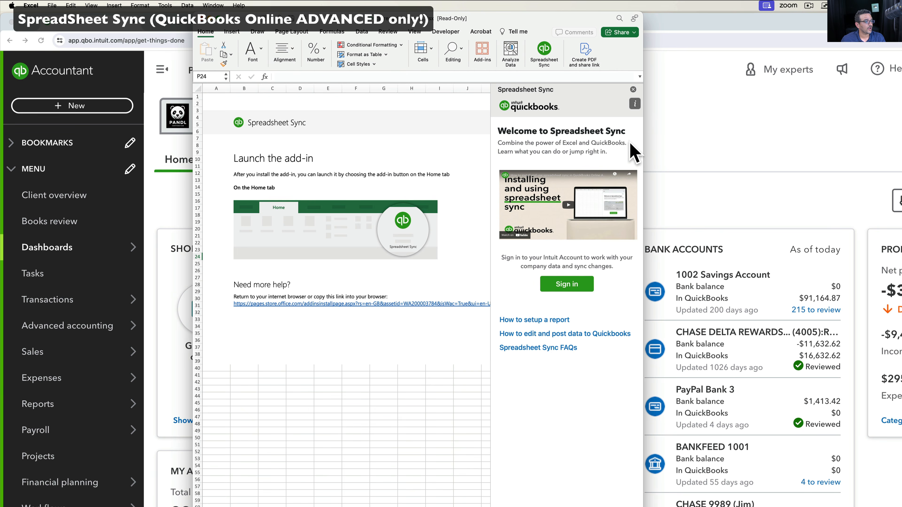
left_click_drag(674, 144, 752, 146)
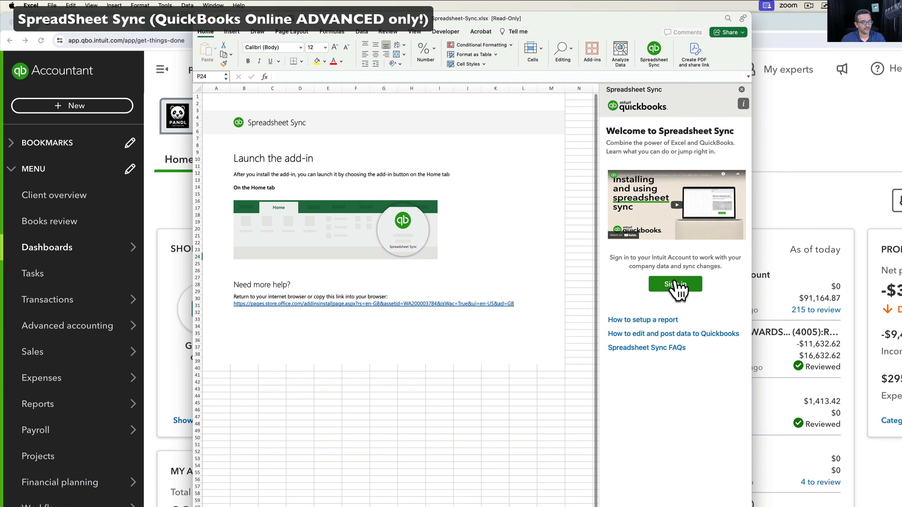
Sign in to Spreadsheet Sync with the Intuit account, search companies for quick, and choose Quick Bookkeeping & Accounting LLC.
left_click(675, 283)
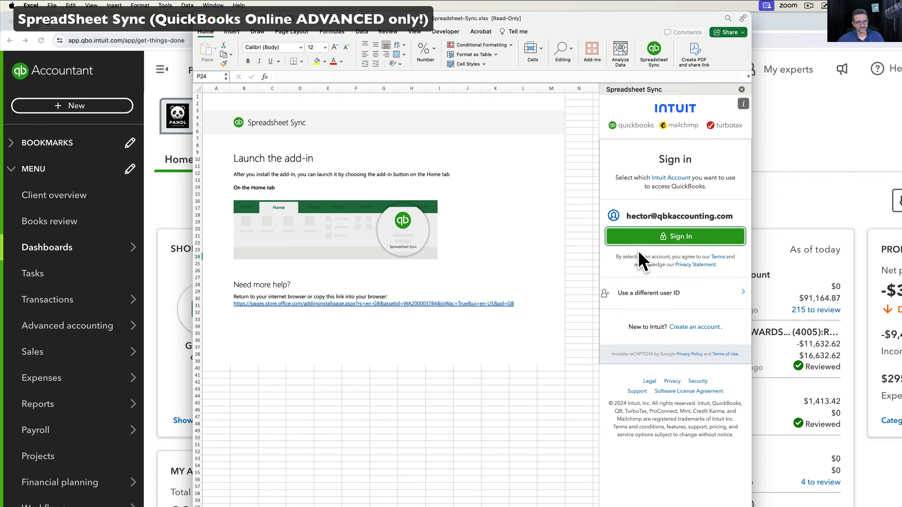
left_click(656, 237)
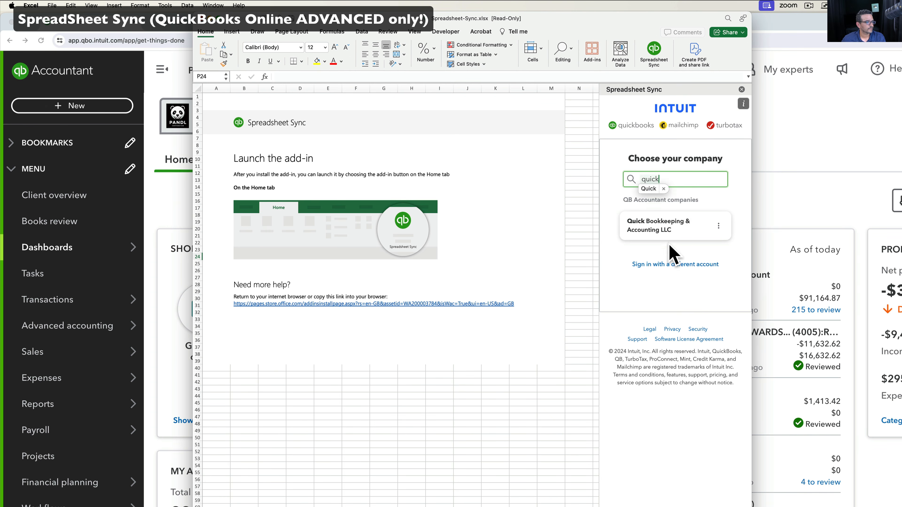
left_click(648, 223)
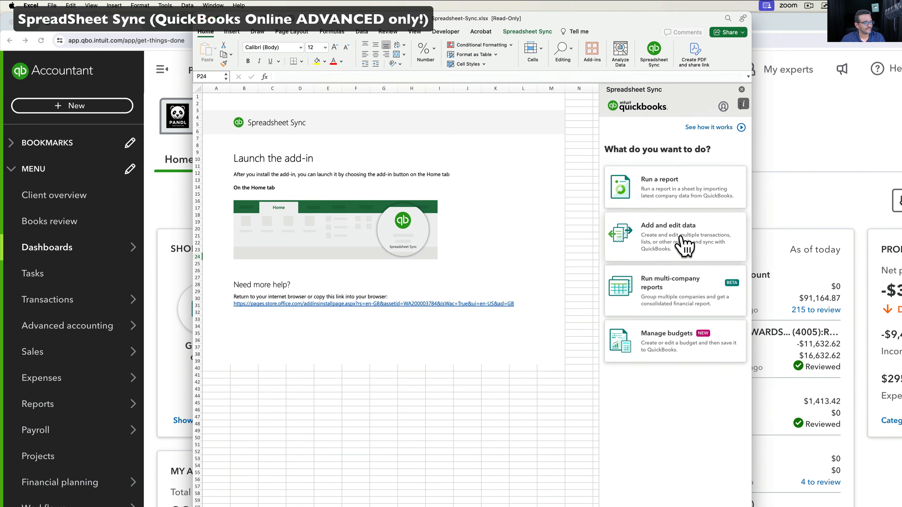
Set up adding and editing data for the company ending in CORPORATION, with Journal Entries as the record type.
left_click(655, 229)
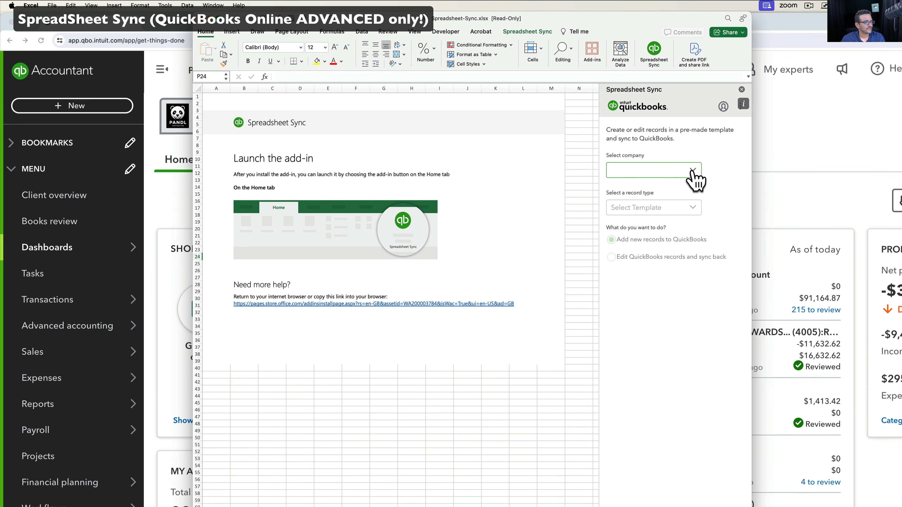
left_click(692, 171)
left_click(664, 194)
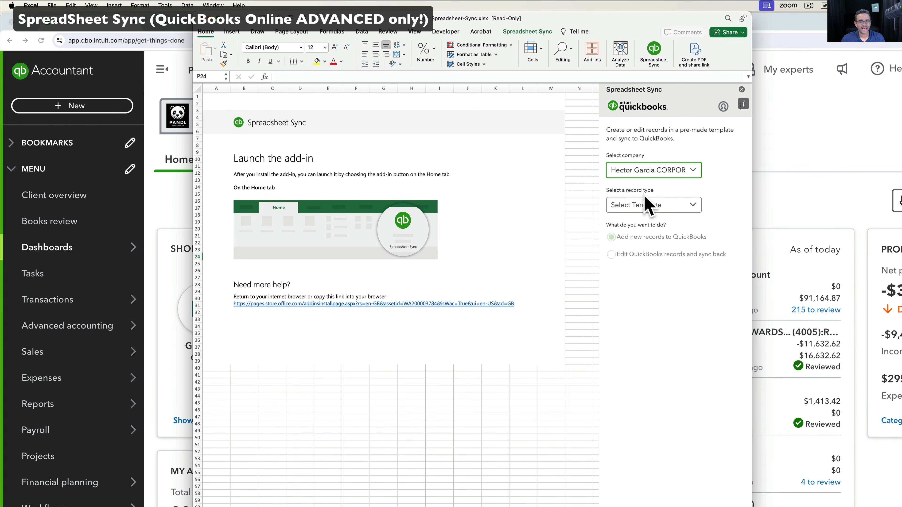
left_click(694, 206)
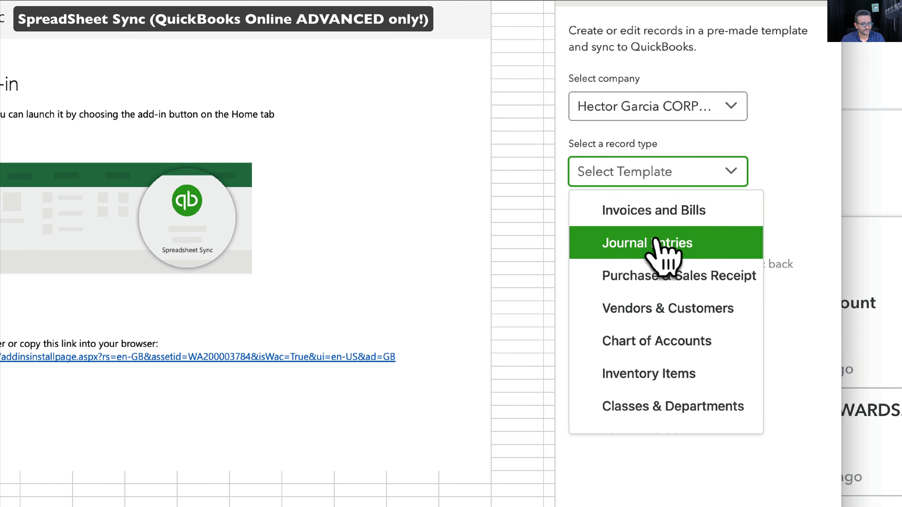
left_click(636, 244)
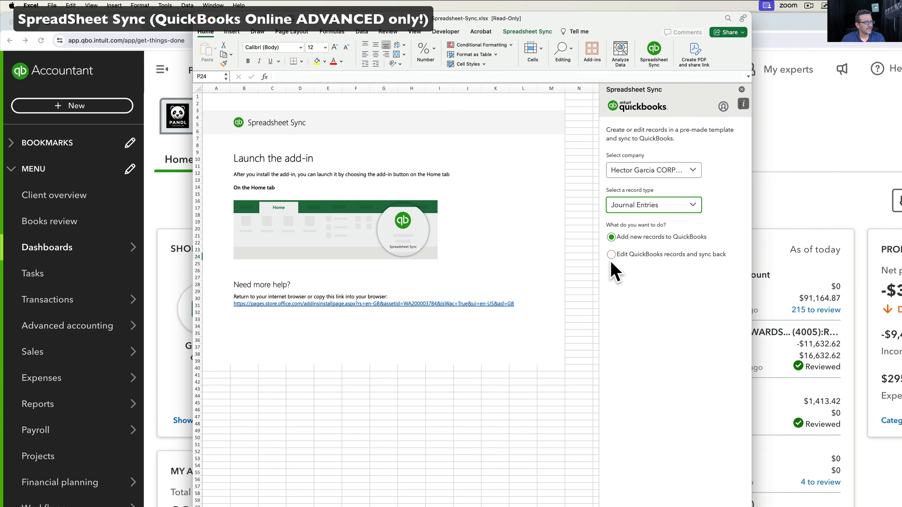
Check the conditions for editing existing records, select adding new records to QuickBooks, and load the journal entries template.
left_click(611, 254)
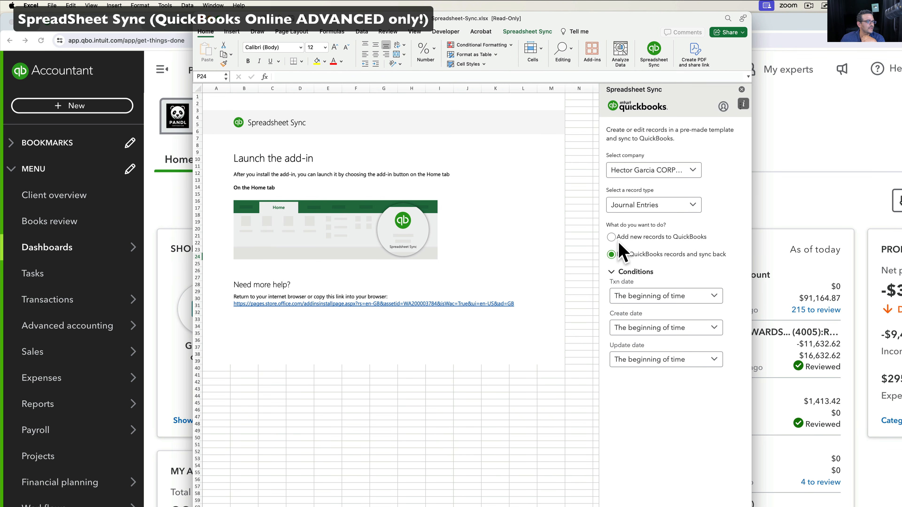
left_click(611, 237)
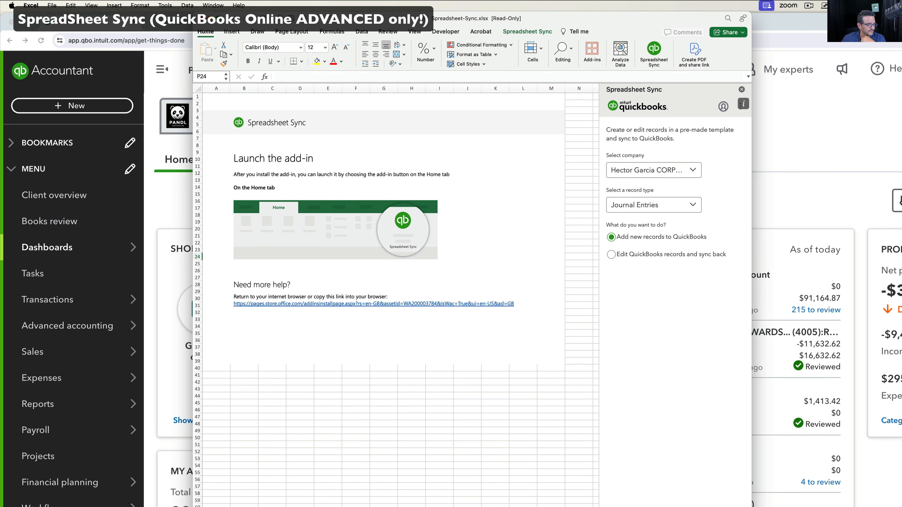
left_click(705, 506)
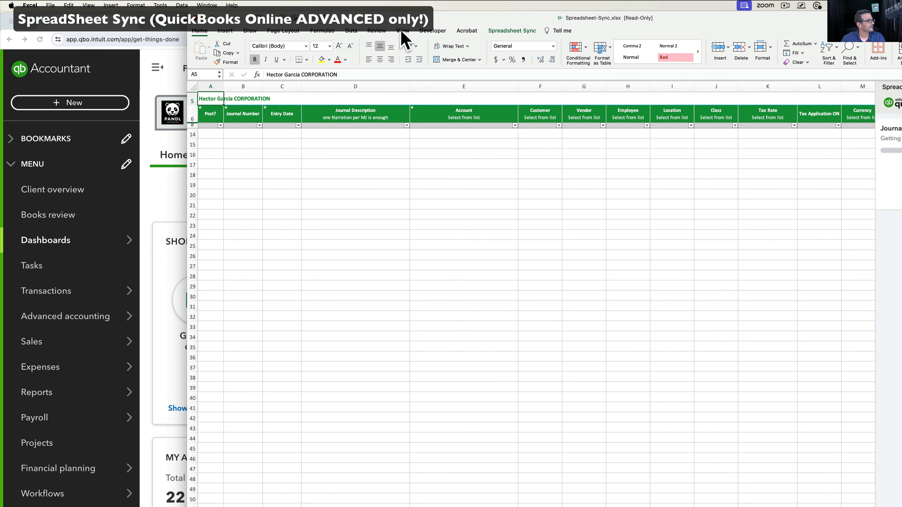
Set the zoom of the journal entries template to 200%.
left_click(415, 31)
left_click(523, 47)
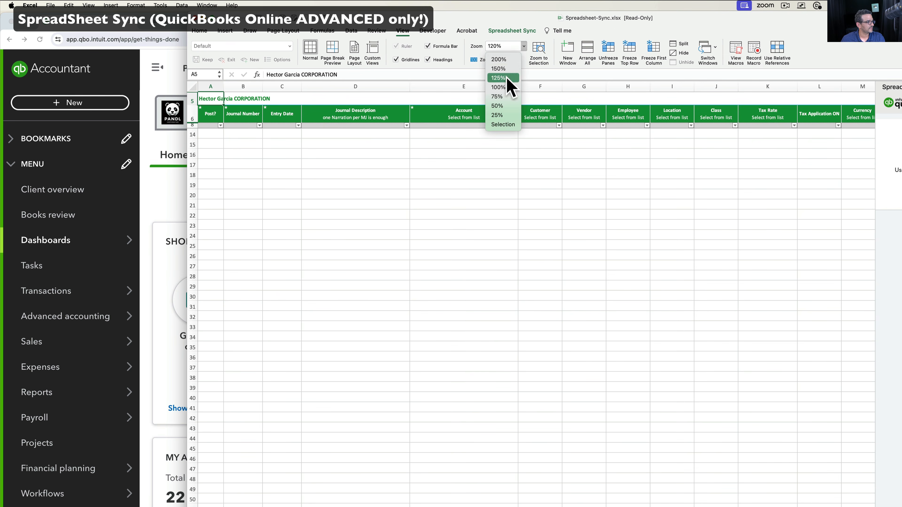
left_click(506, 60)
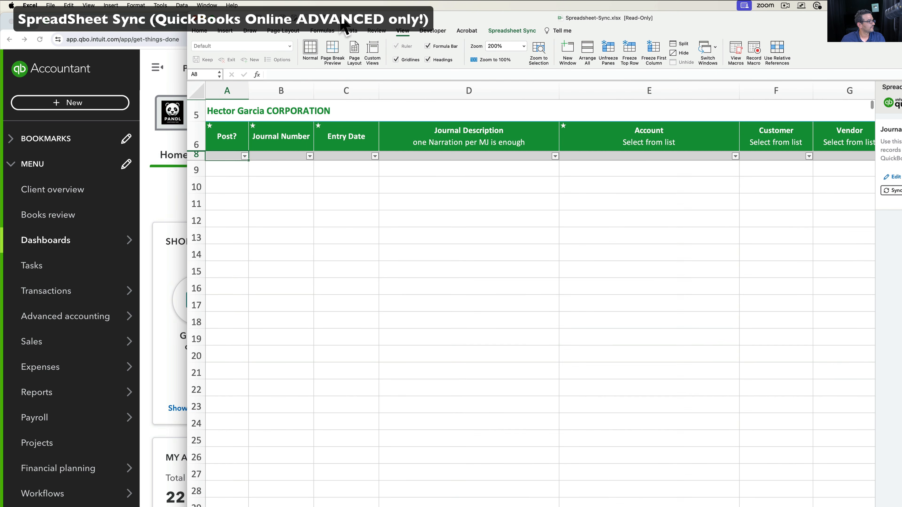
Examine the journal entries template's columns from Post? and Journal Number across to Debit, Credit and QBO Edit ID.
left_click(95, 89)
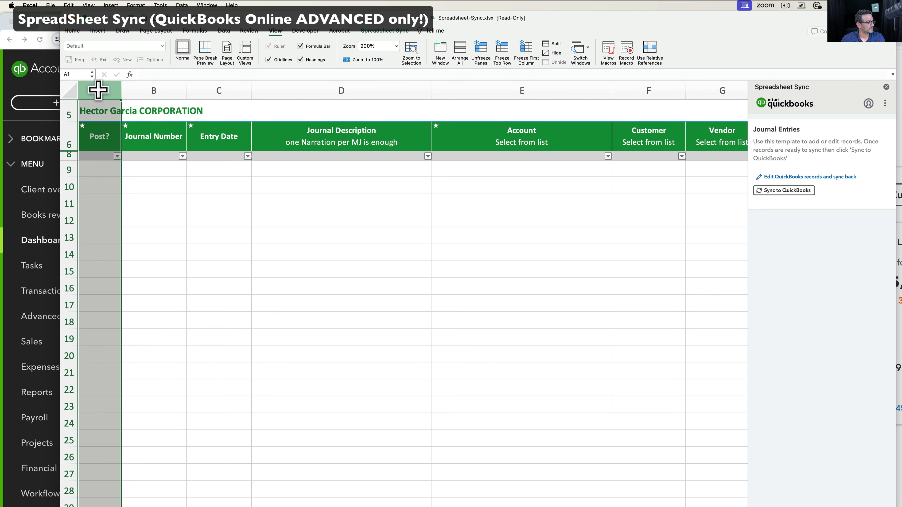
left_click(150, 88)
left_click(213, 87)
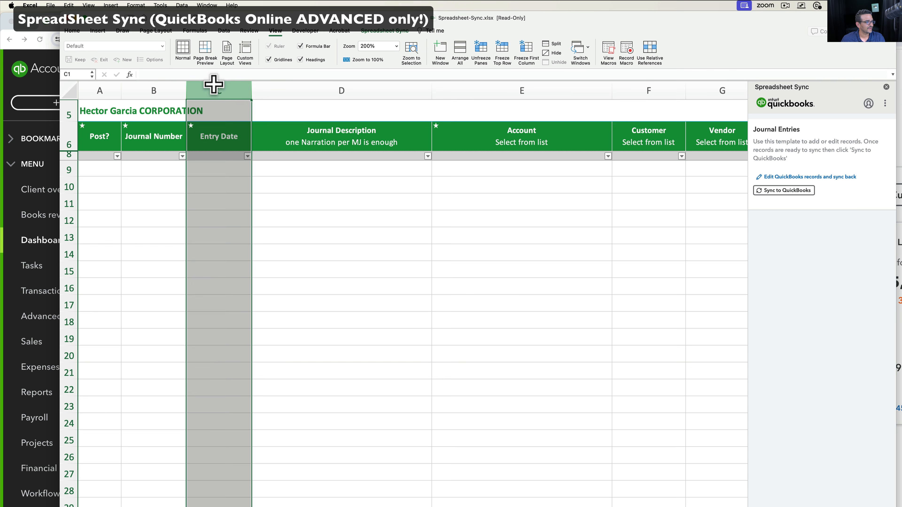
left_click(373, 88)
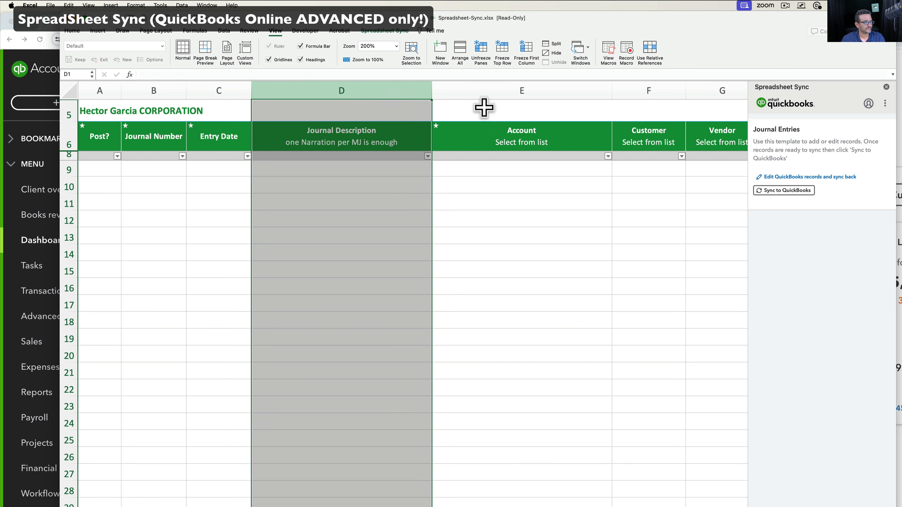
left_click(544, 91)
left_click(649, 128)
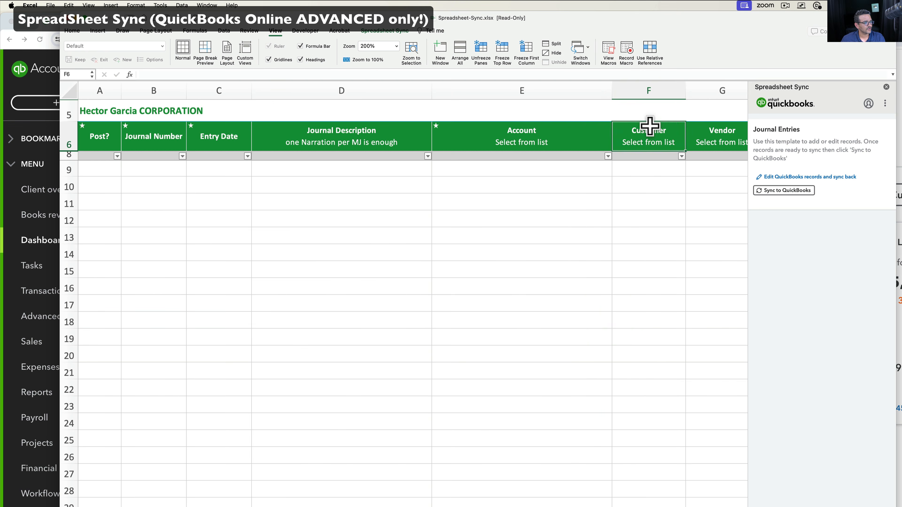
scroll(650, 128, "right", 5)
scroll(650, 127, "right", 4)
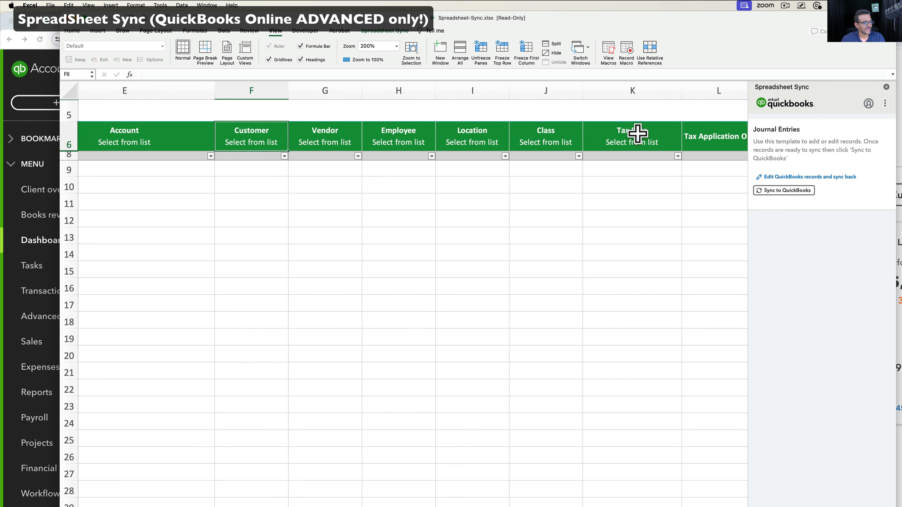
scroll(638, 134, "right", 6)
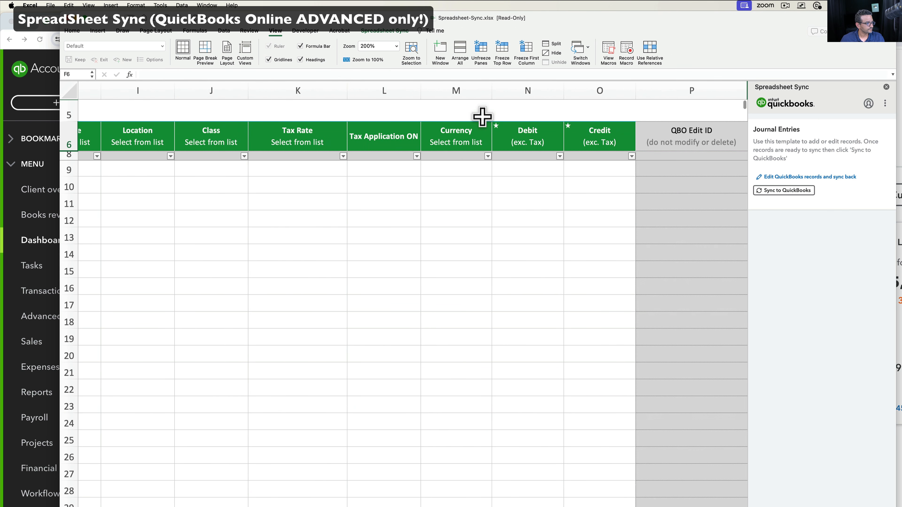
scroll(483, 116, "left", 15)
key("ctrl+Up")
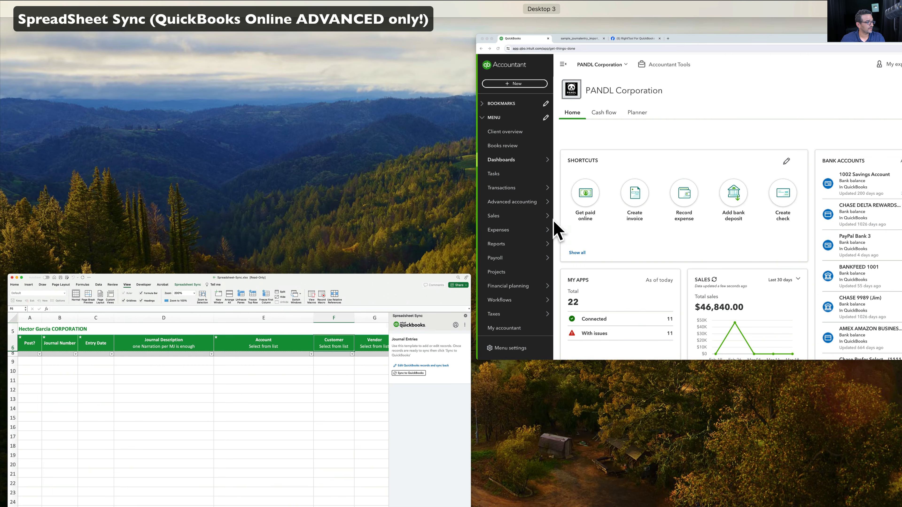
left_click(620, 235)
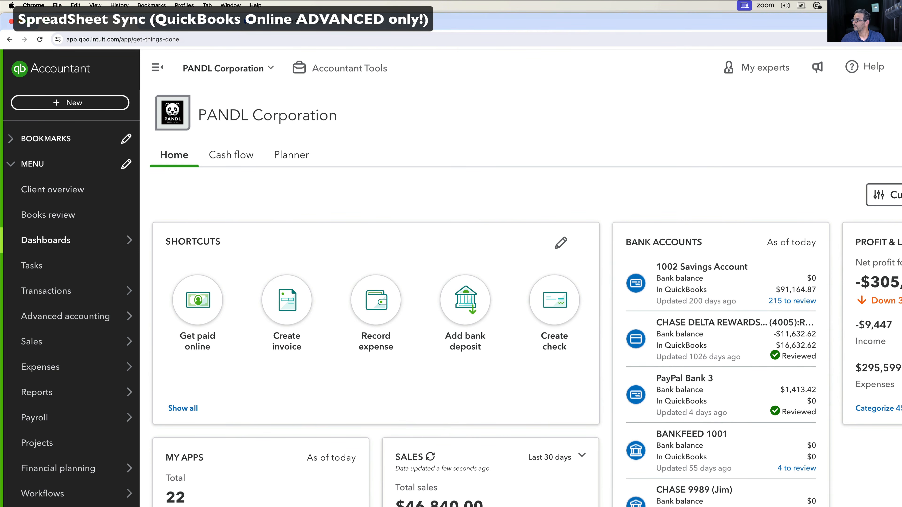
key("super+Tab")
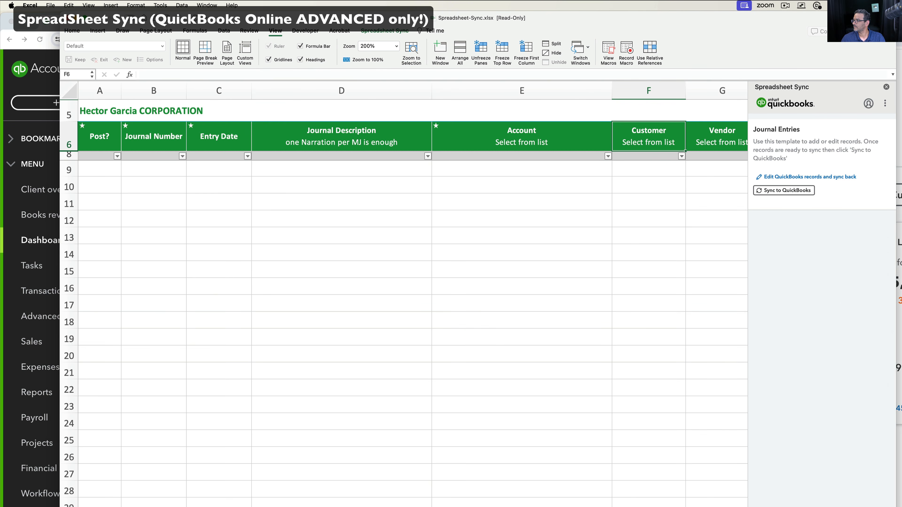
Open the recent file journal 2 at 200% zoom and move its window clear of the template's first columns.
left_click(48, 6)
mouse_move(70, 46)
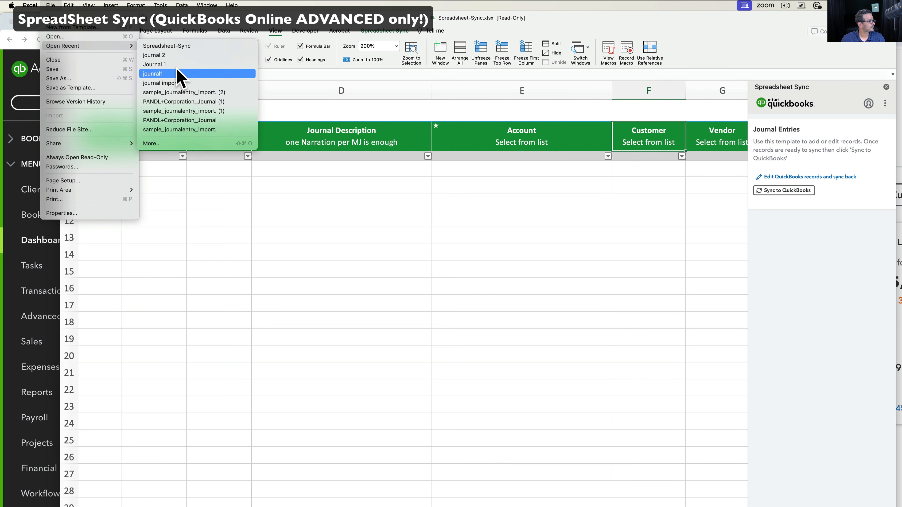
left_click(176, 56)
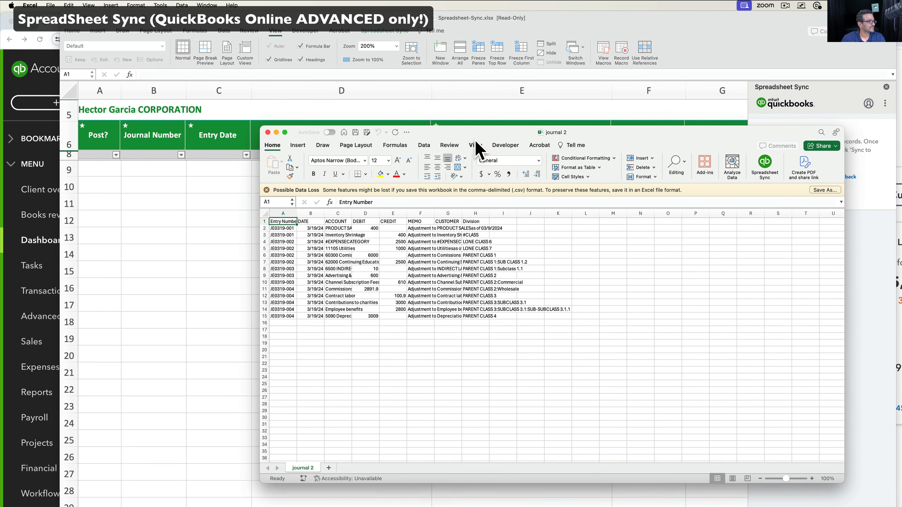
left_click(476, 146)
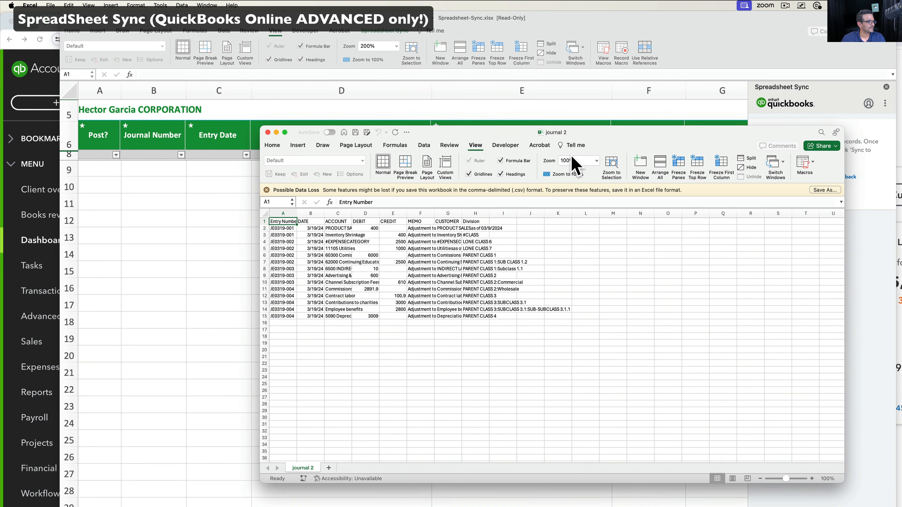
left_click(597, 162)
left_click(584, 182)
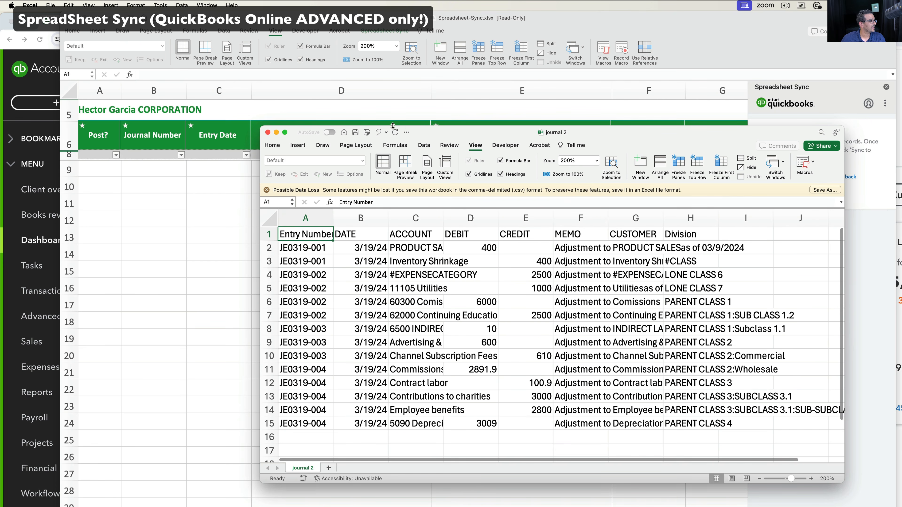
left_click_drag(440, 135, 606, 135)
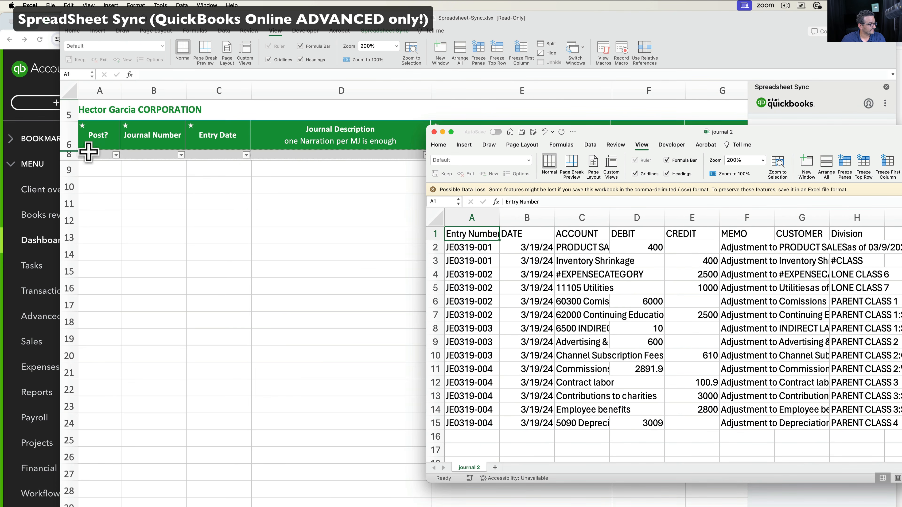
Try to replace 03/19/24 with 03/20/24 throughout B2:B15 of the DATE column in journal 2.
left_click(540, 251)
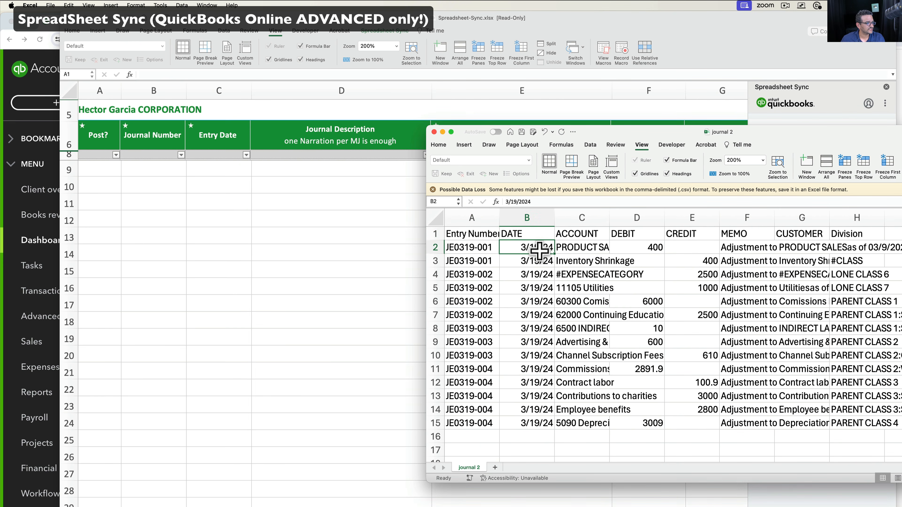
left_click(542, 421, "shift")
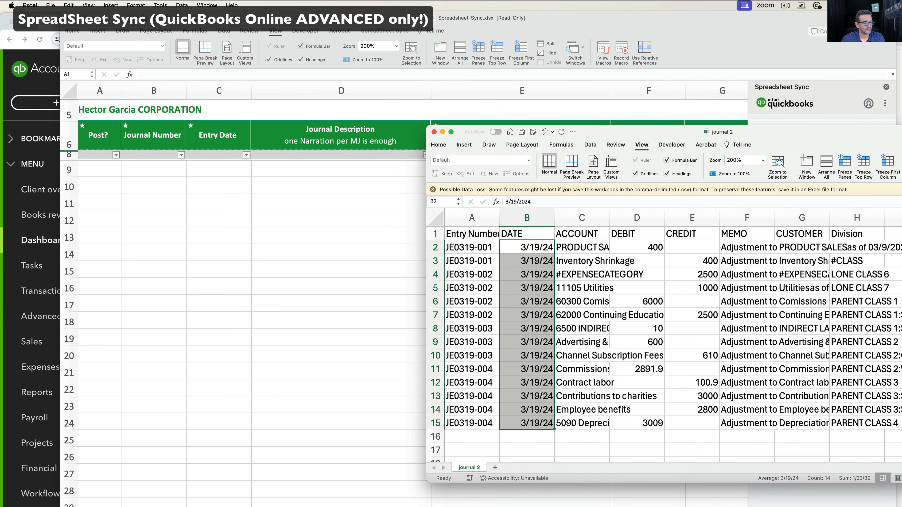
key("ctrl+h")
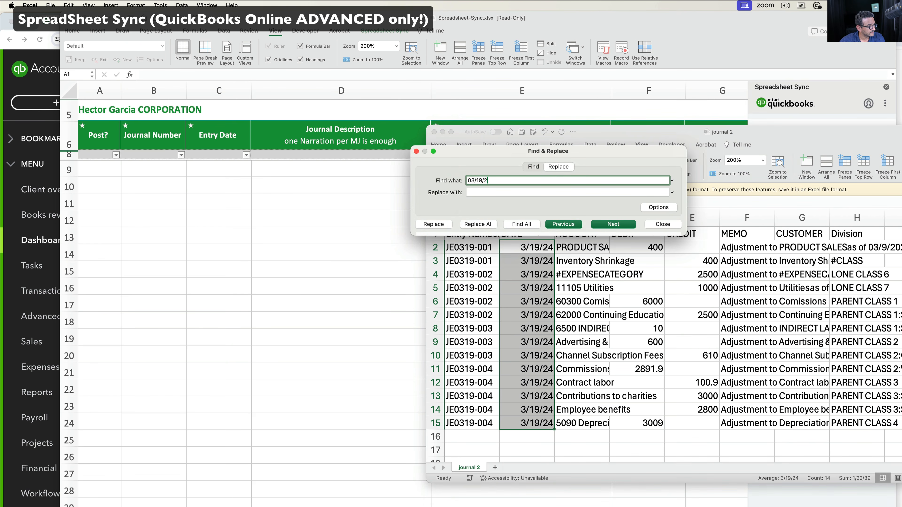
left_click(488, 192)
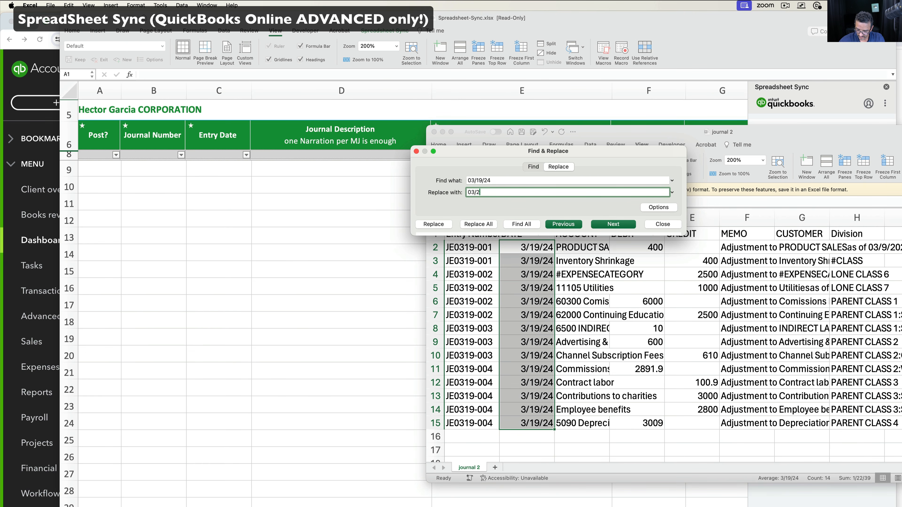
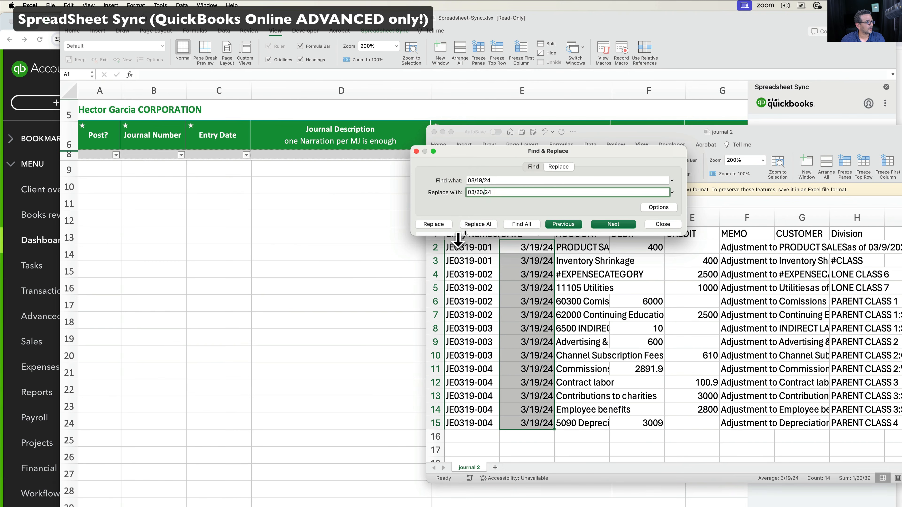
left_click(478, 224)
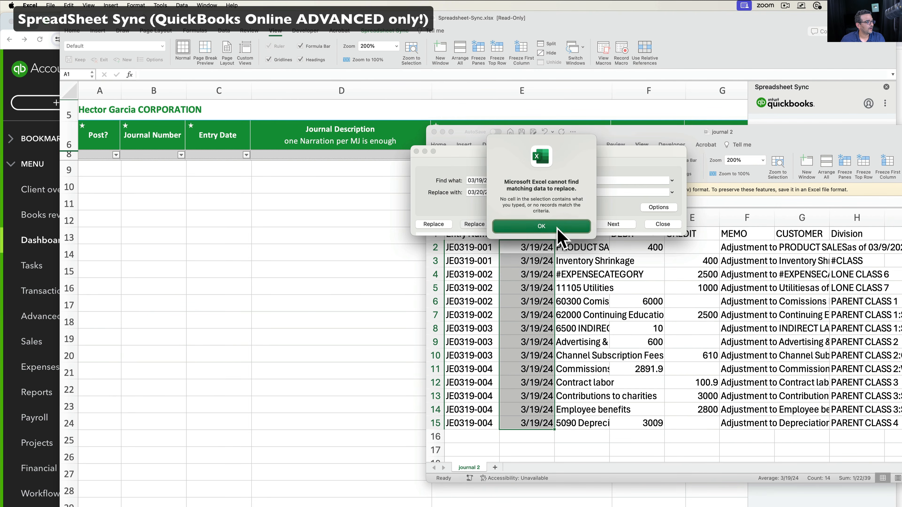
left_click(555, 237)
Try the date replacement again with four-digit years, finding 03/19/2024 and replacing it with 03/20/2024, and close Find & Replace.
left_click(487, 180)
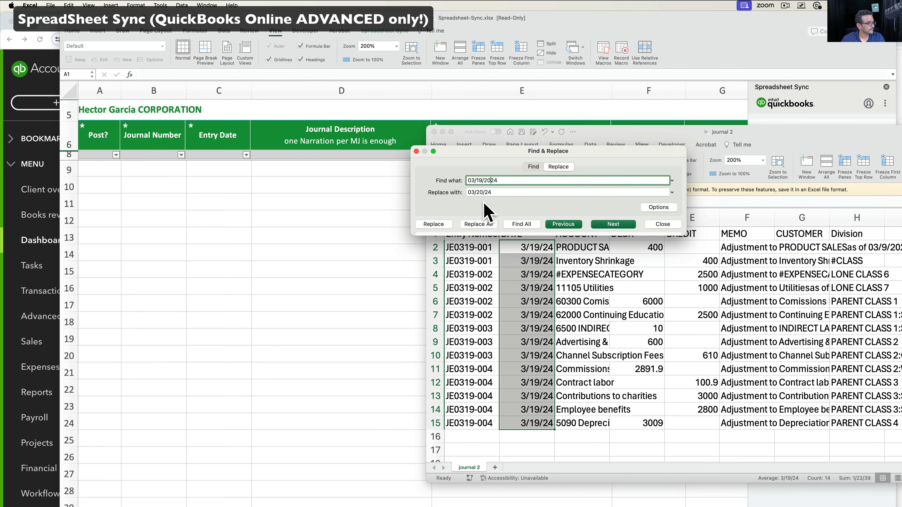
left_click(486, 193)
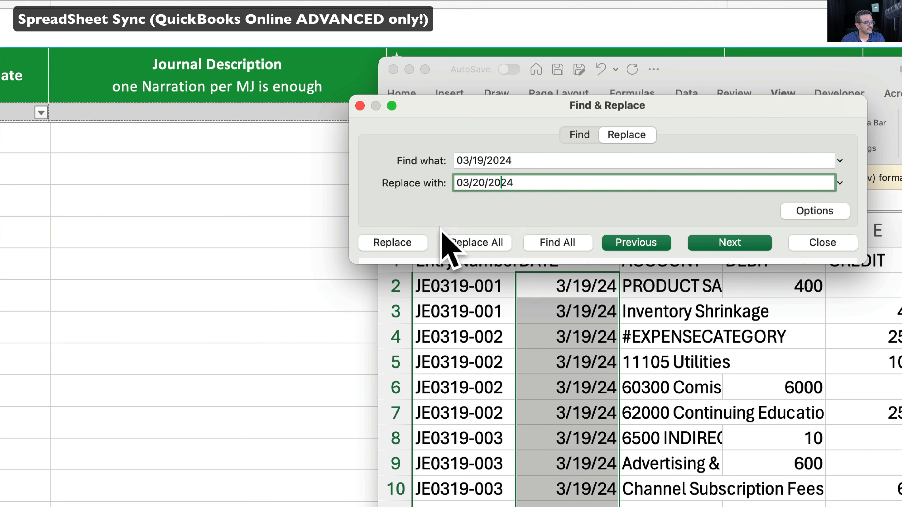
left_click(478, 224)
left_click(550, 256)
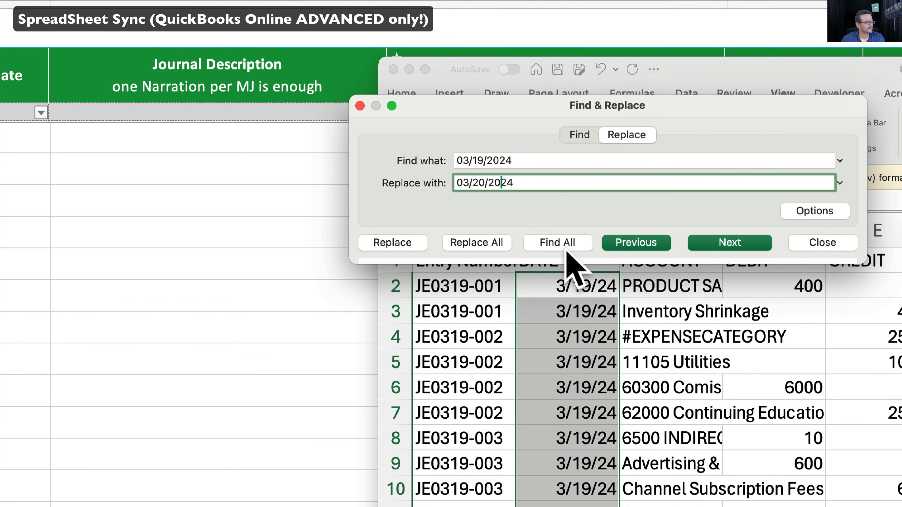
left_click(813, 243)
left_click(666, 336)
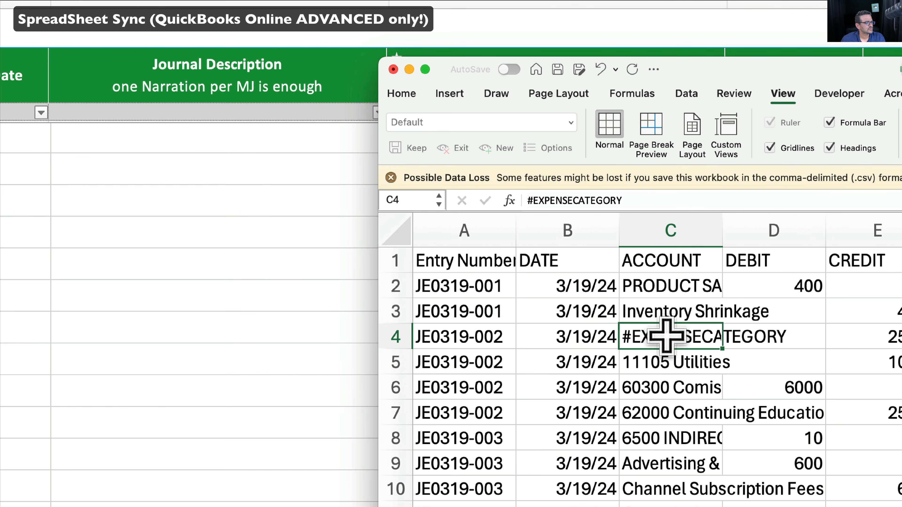
left_click(588, 287)
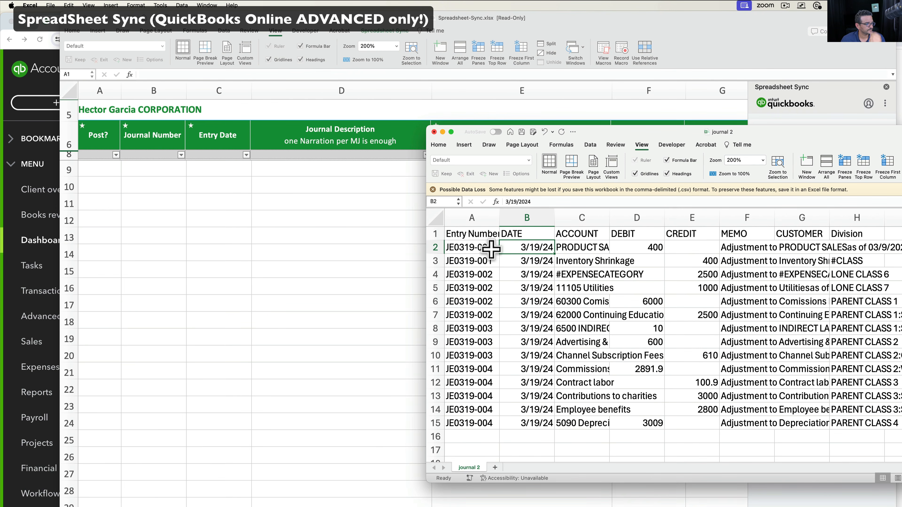
Replace every JE0319- prefix with SSHE- in the Entry Number column of journal 2.
left_click(481, 251)
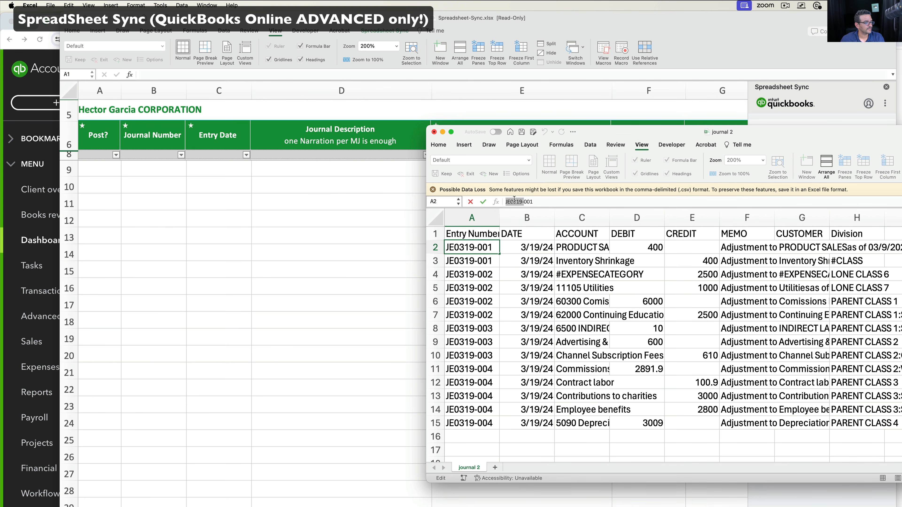
left_click(473, 216)
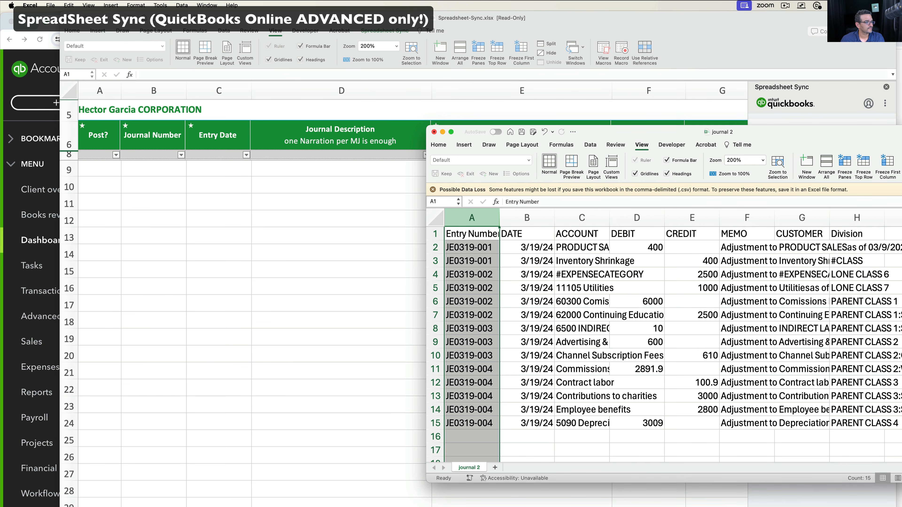
key("ctrl+h")
left_click_drag(515, 181, 416, 171)
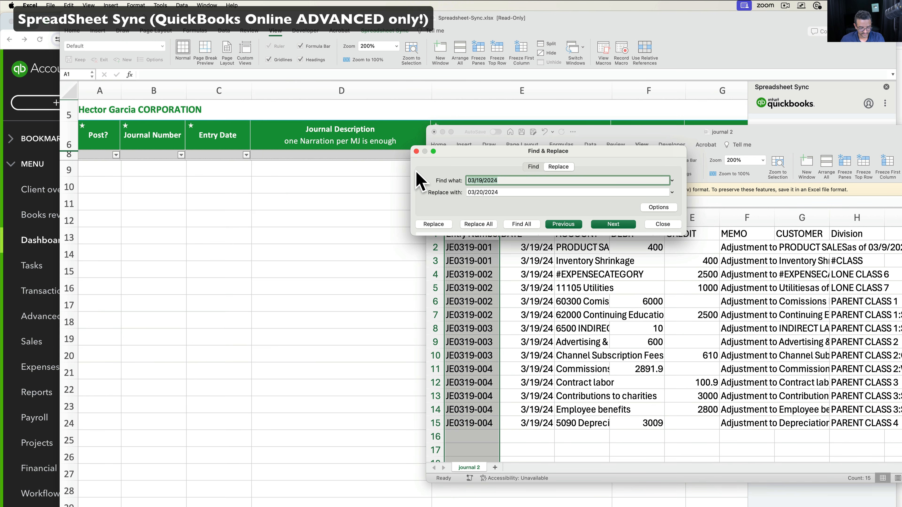
type("JE0319-")
left_click_drag(501, 192, 427, 192)
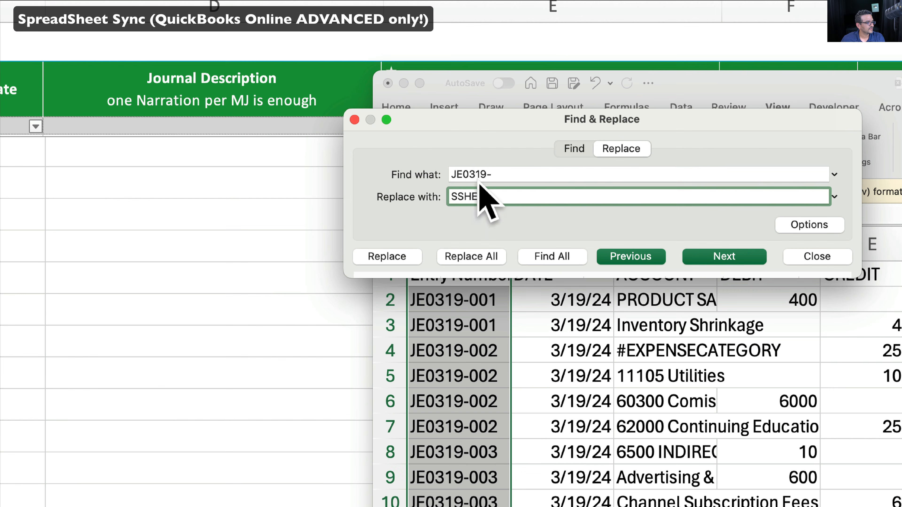
left_click_drag(485, 192, 441, 192)
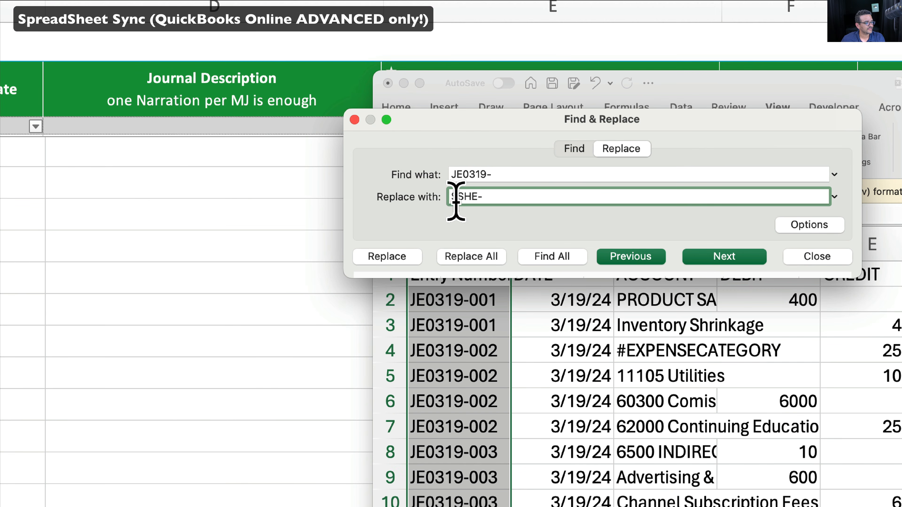
left_click(468, 257)
left_click(641, 236)
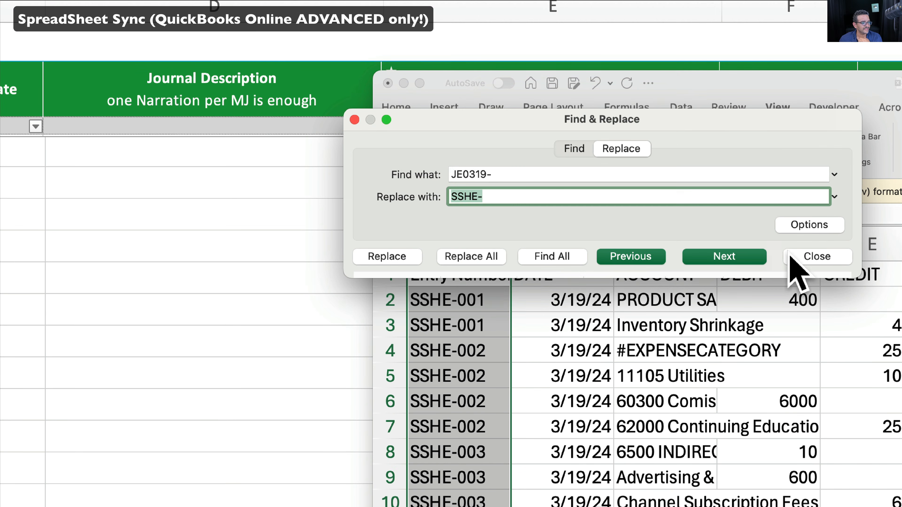
left_click(816, 258)
left_click(571, 325)
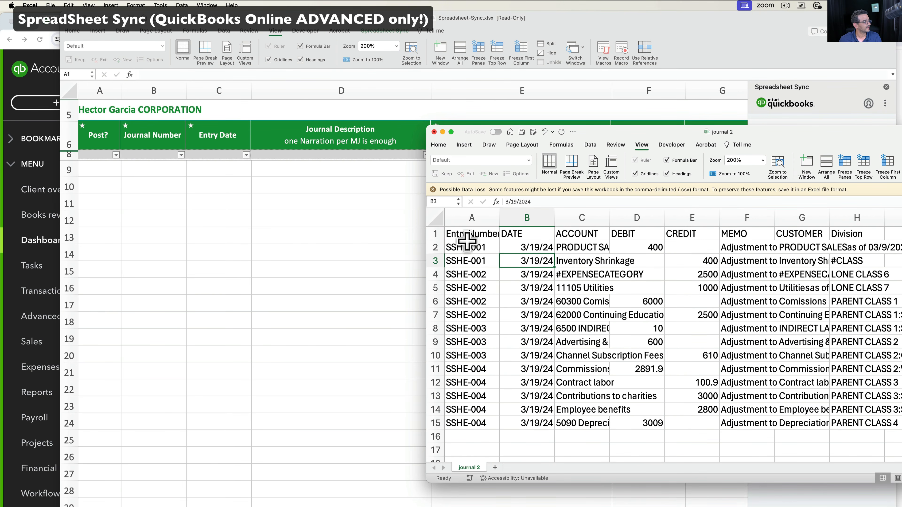
Copy the Entry Number and DATE values in A2:B15 of journal 2 into the template's Journal Number and Entry Date columns from B9.
left_click_drag(469, 247, 521, 420)
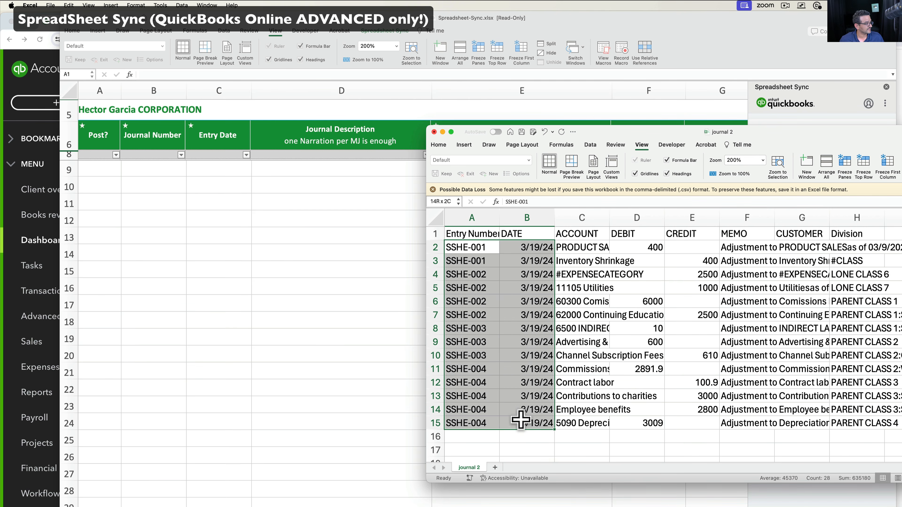
right_click(517, 262)
left_click(525, 284)
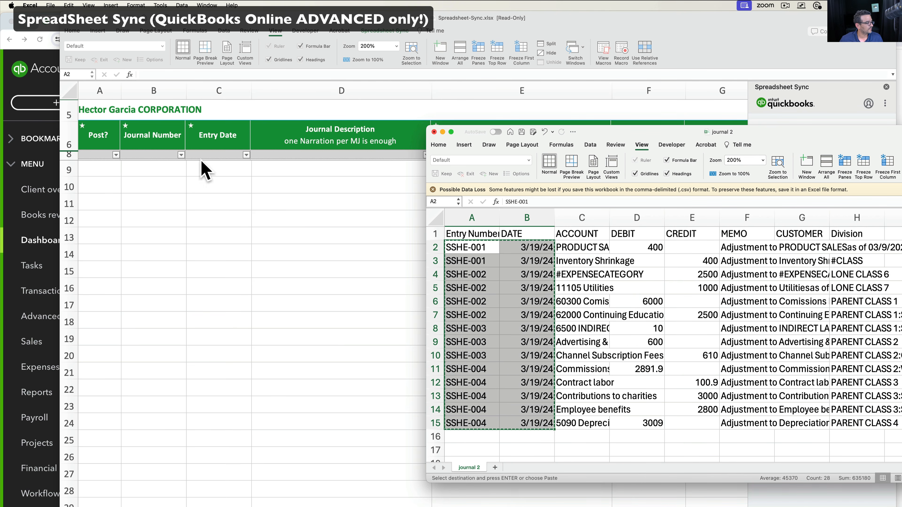
left_click(144, 163)
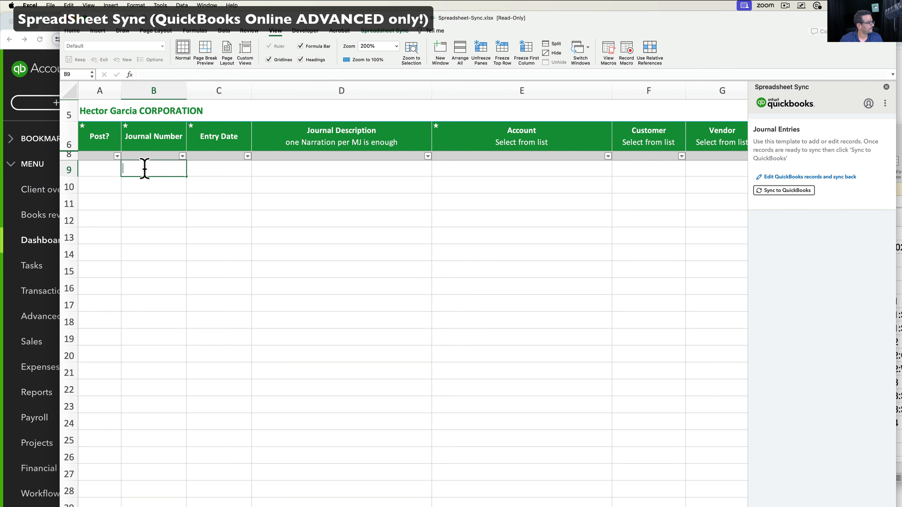
right_click(145, 172)
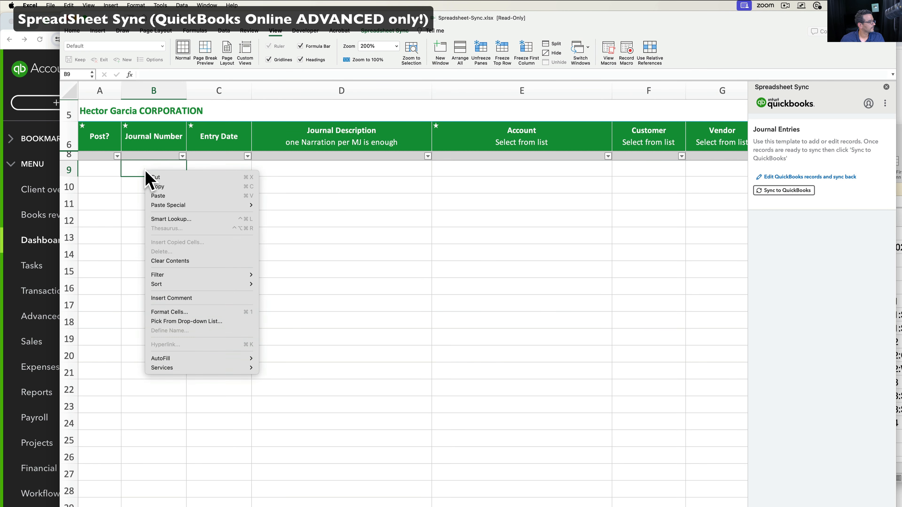
left_click(162, 196)
left_click(197, 235)
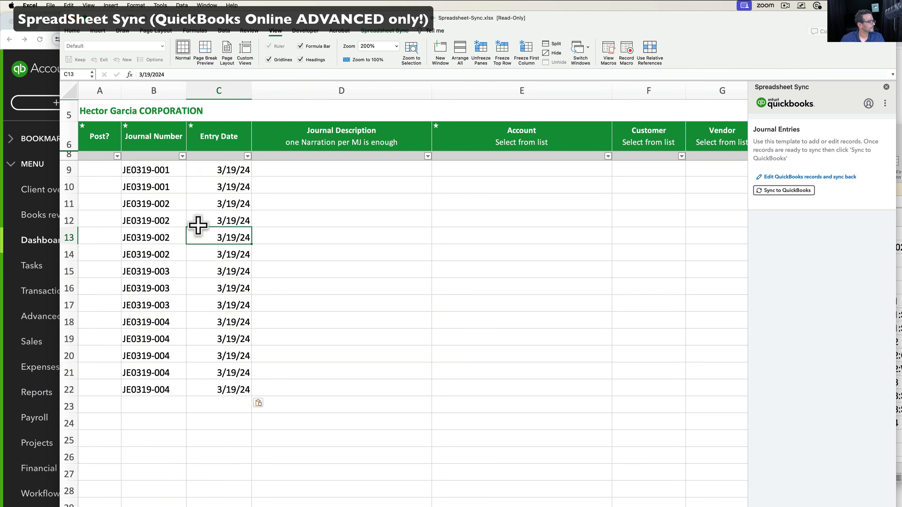
left_click(140, 172)
left_click_drag(139, 172, 225, 397)
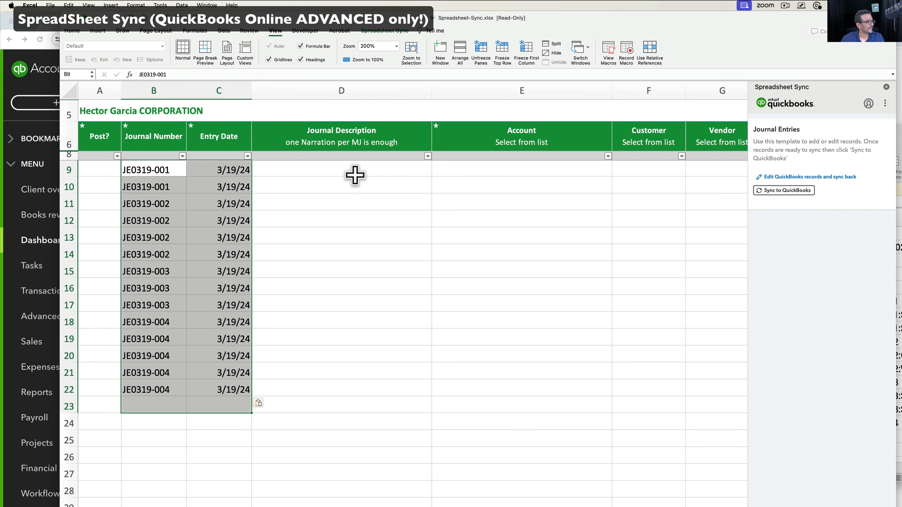
Examine the template's columns from Journal Description through Debit and Credit to plan where the remaining journal 2 data belongs.
left_click_drag(355, 176, 366, 390)
left_click(370, 254)
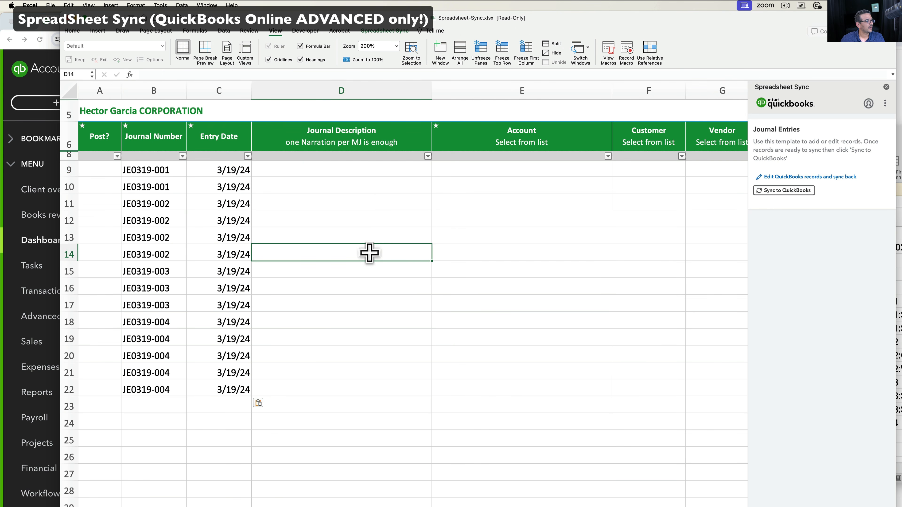
left_click(343, 138)
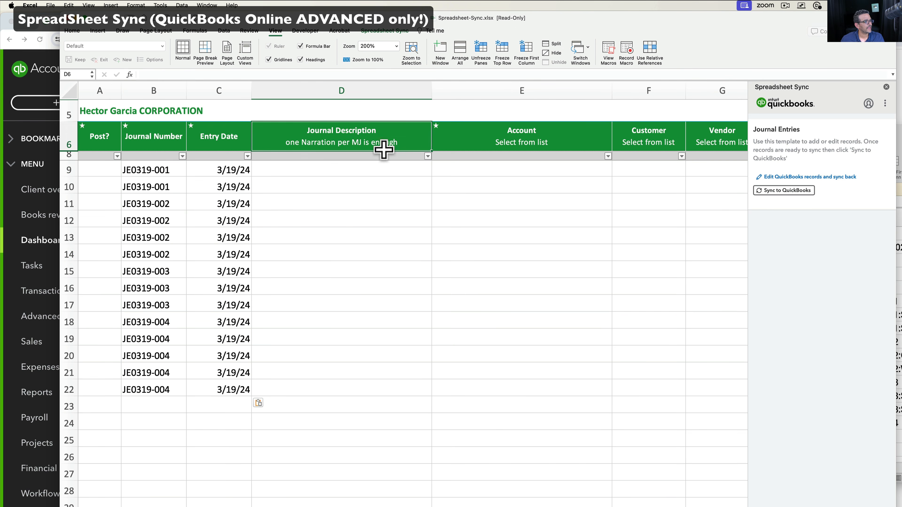
scroll(396, 188, "right", 8)
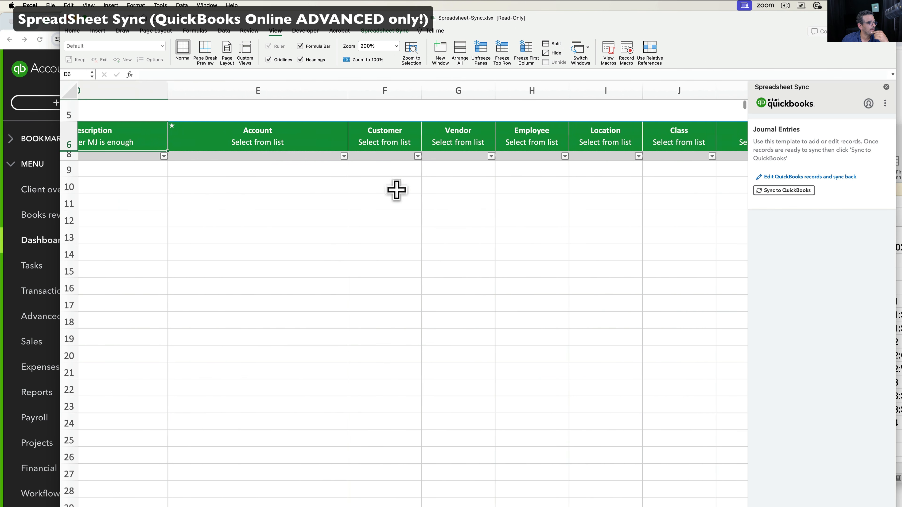
scroll(396, 190, "right", 8)
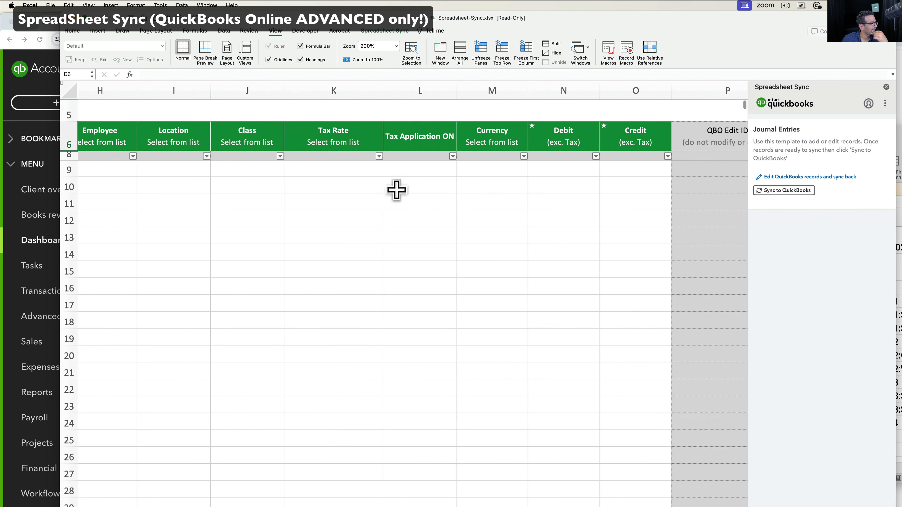
scroll(252, 209, "left", 10)
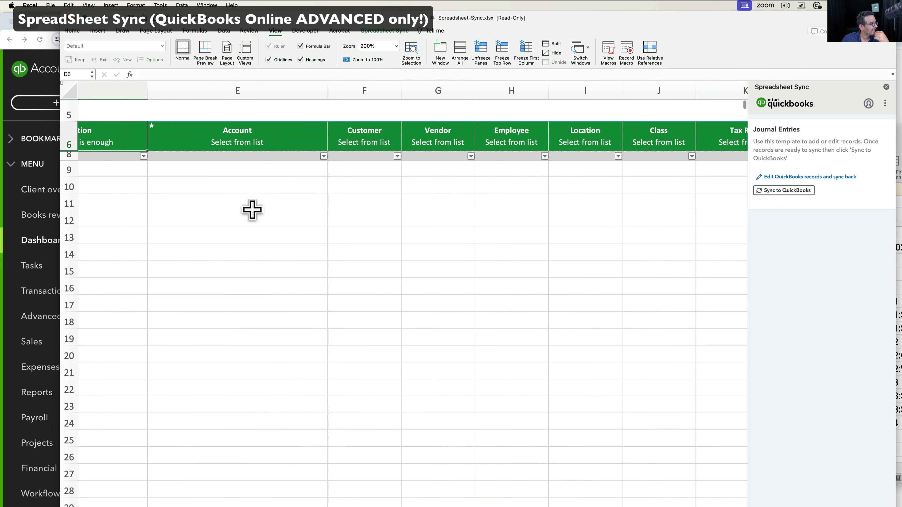
scroll(252, 210, "left", 5)
scroll(520, 249, "right", 6)
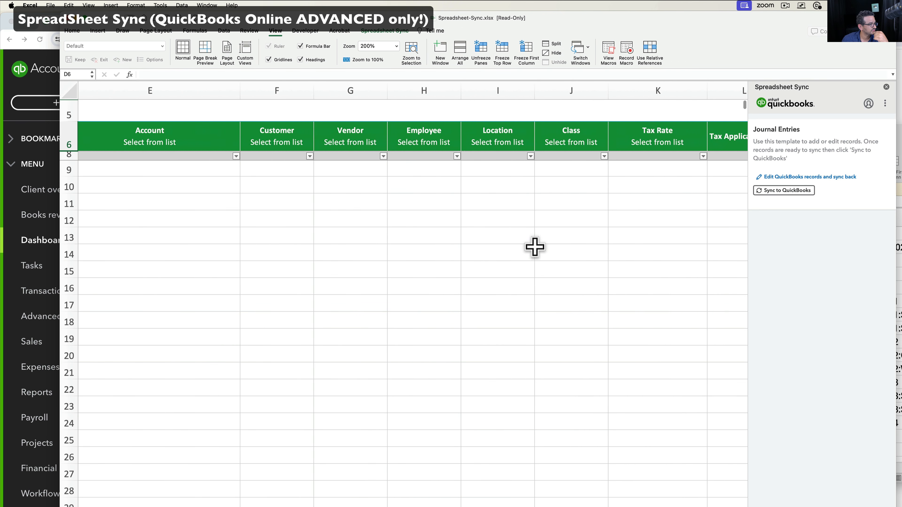
scroll(535, 247, "right", 5)
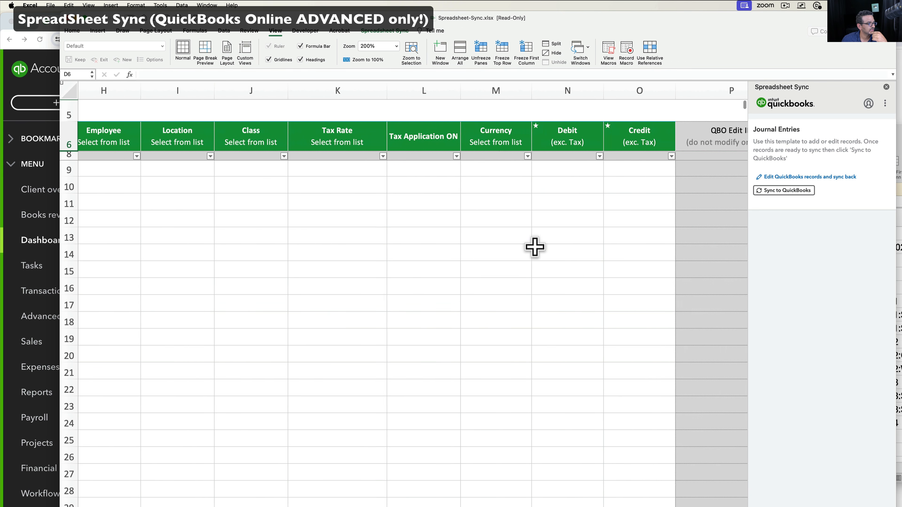
scroll(535, 247, "left", 8)
Copy the MEMO values in F2:F15 of journal 2 into the template's Journal Description column starting at D9.
left_click_drag(337, 167, 338, 387)
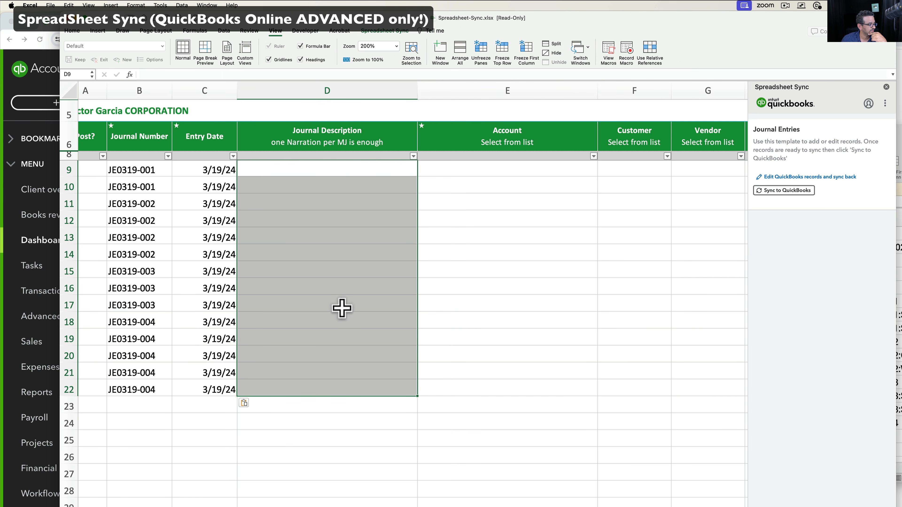
left_click(76, 17)
left_click_drag(751, 251, 753, 428)
right_click(752, 428)
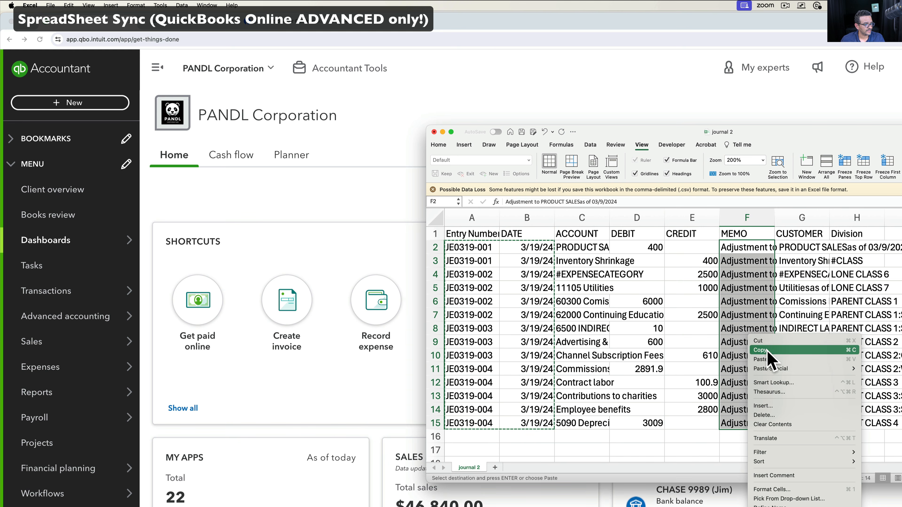
left_click(764, 359)
key("ctrl+Up")
left_click(361, 260)
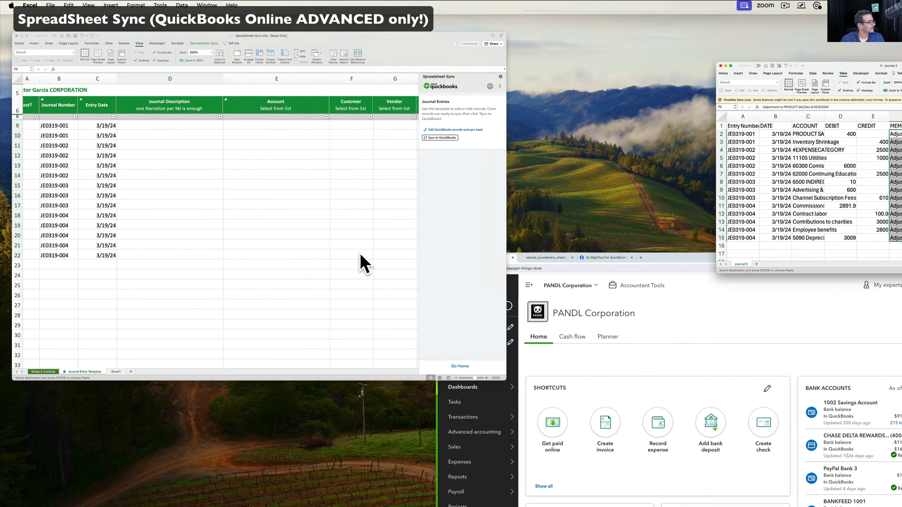
left_click(291, 167)
right_click(293, 169)
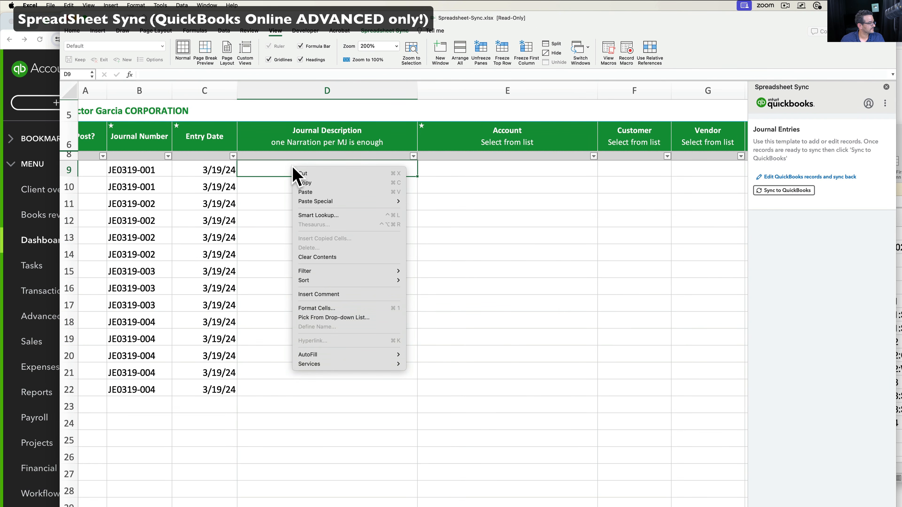
left_click(306, 190)
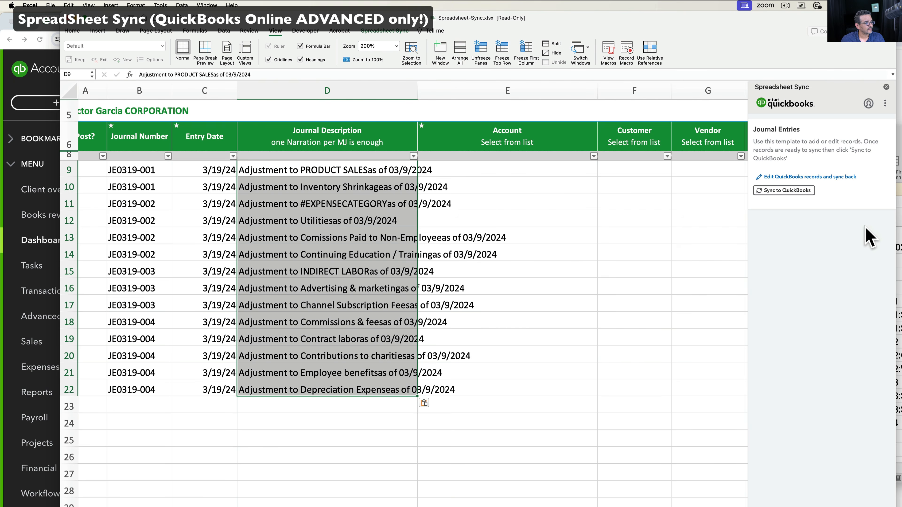
Copy the ACCOUNT values in C2:C15 of journal 2 into the template's Account column starting at E9.
left_click(900, 259)
left_click(585, 245)
left_click_drag(585, 246, 584, 421)
right_click(578, 307)
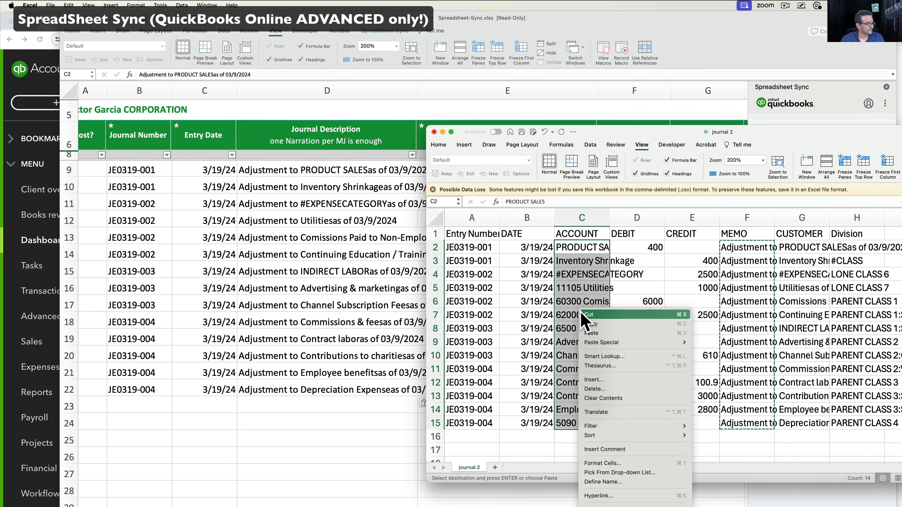
left_click(591, 325)
left_click(363, 283)
right_click(478, 172)
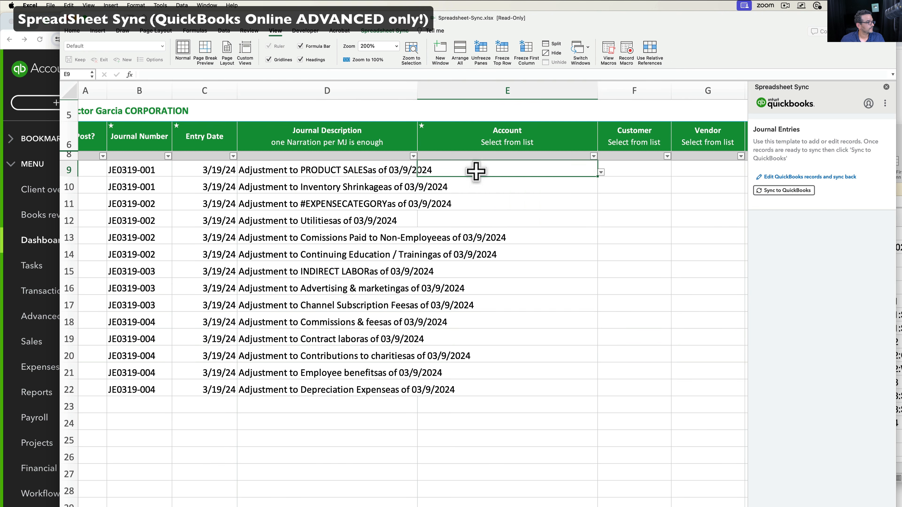
left_click(502, 197)
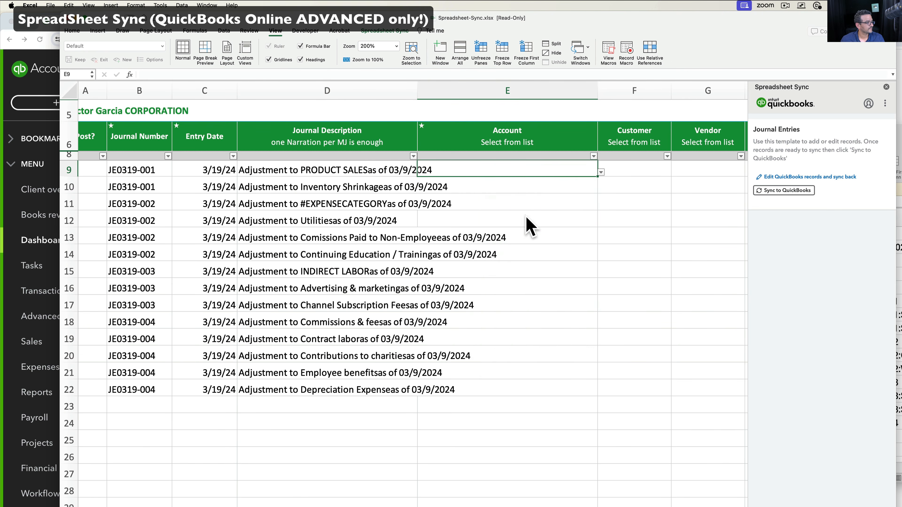
scroll(631, 170, "right", 1)
Autofit the MEMO column in journal 2 to the width of its text.
left_click(900, 272)
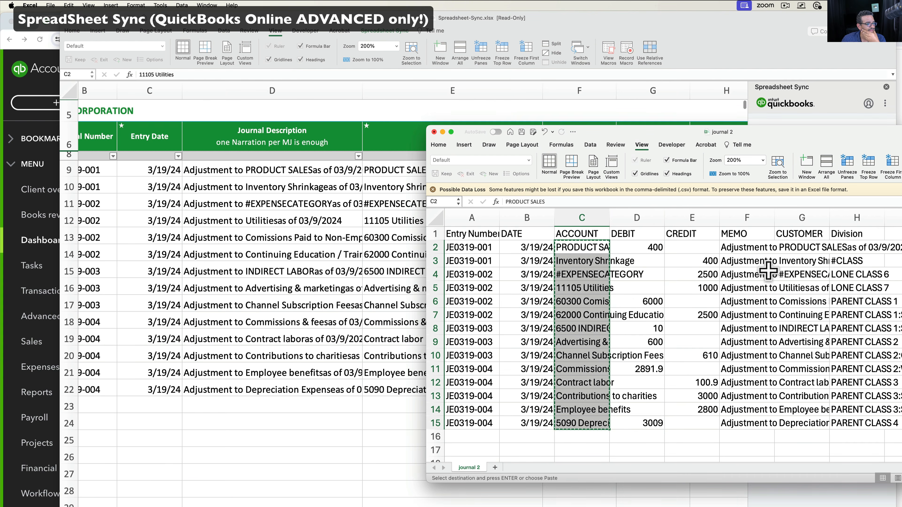
left_click_drag(774, 218, 773, 218)
double_click(773, 218)
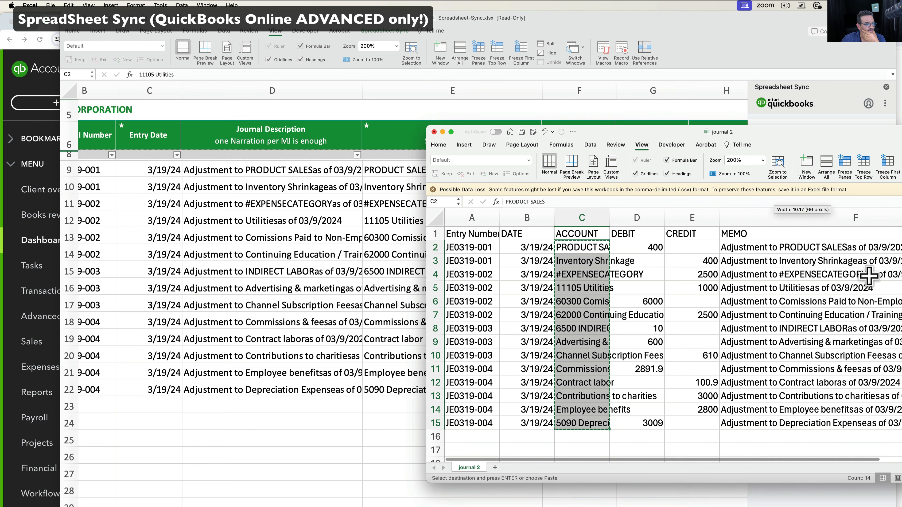
Copy the Division values in H2:H15 of journal 2.
scroll(879, 269, "right", 3)
left_click_drag(897, 249, 895, 426)
scroll(817, 381, "right", 3)
left_click_drag(854, 423, 834, 247)
right_click(843, 253)
left_click(854, 268)
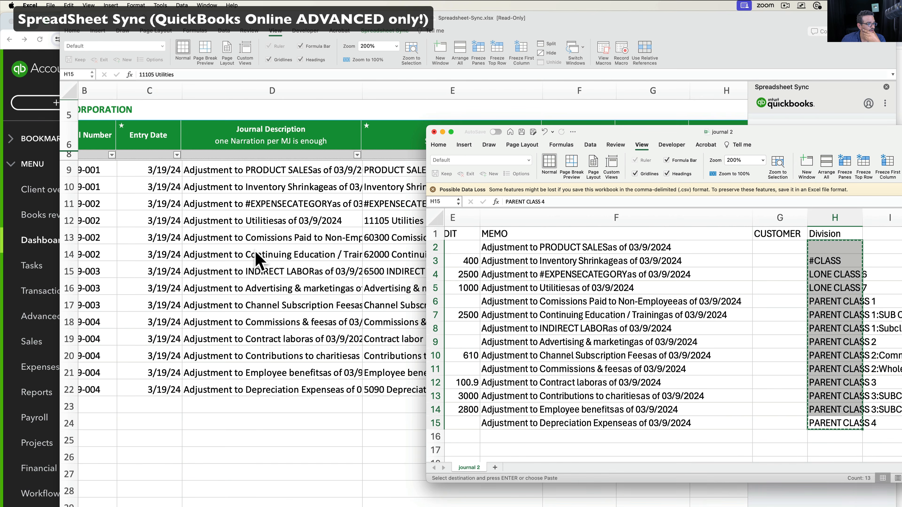
Paste the Division values into the template's Class column starting at J9 and check them alongside the other columns.
left_click(256, 254)
scroll(461, 252, "right", 5)
scroll(462, 252, "right", 3)
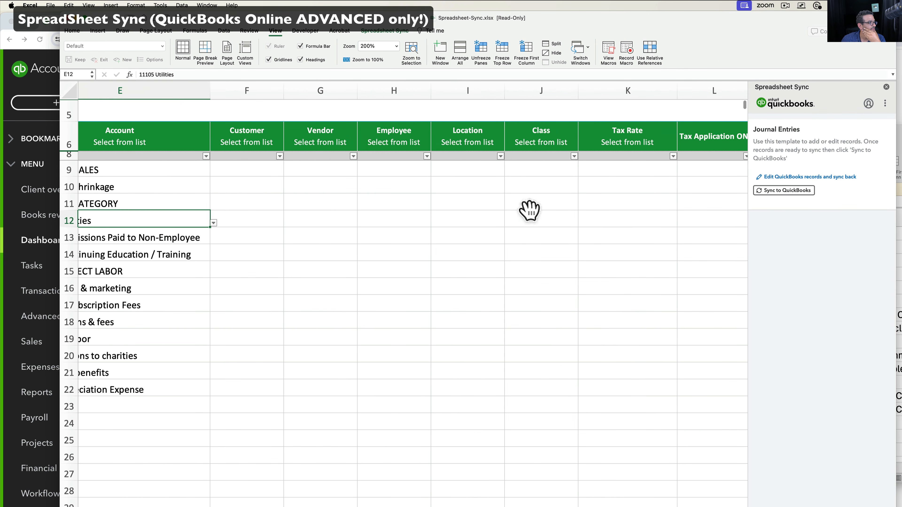
left_click(530, 170)
right_click(531, 170)
left_click(547, 195)
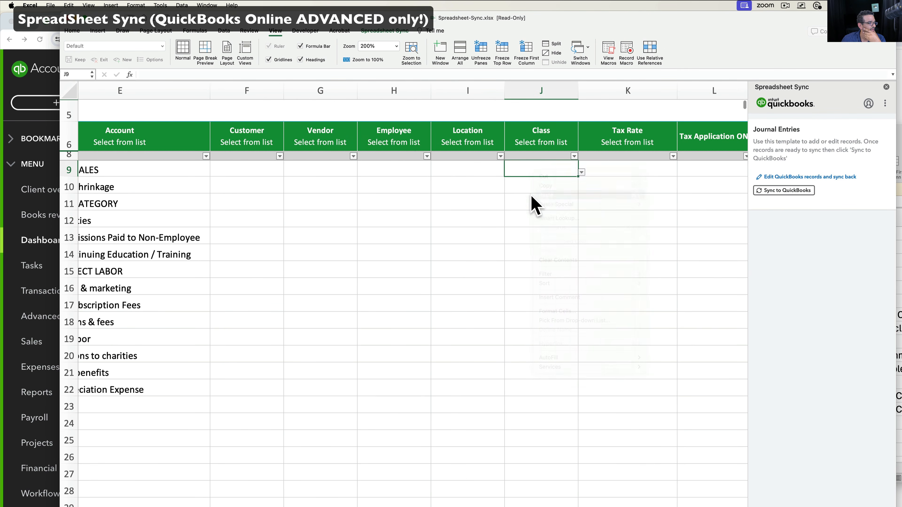
left_click(498, 237)
scroll(298, 318, "left", 3)
scroll(298, 319, "left", 4)
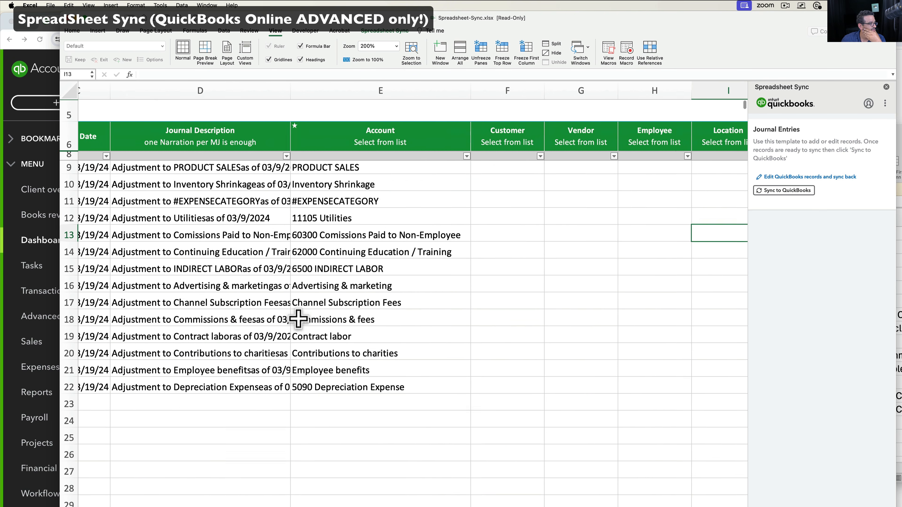
scroll(421, 246, "right", 5)
scroll(420, 247, "right", 5)
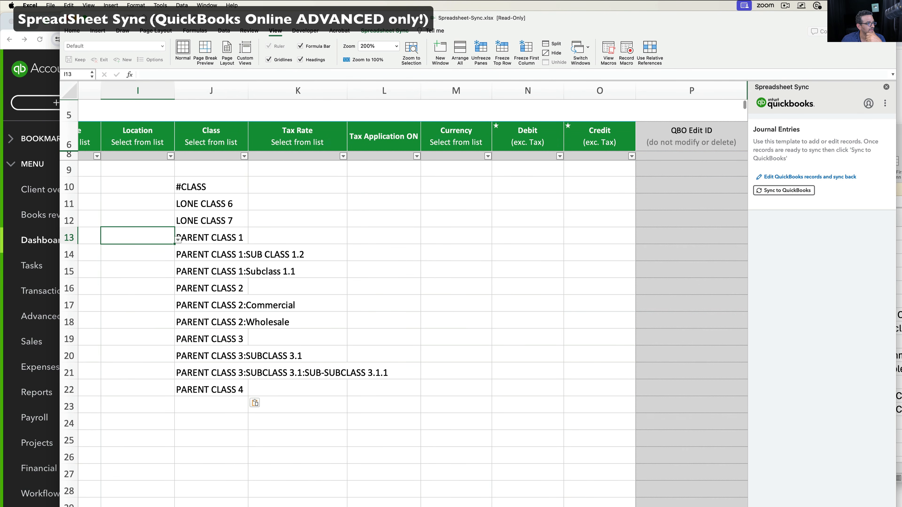
Copy the DEBIT and CREDIT amounts in D2:E15 of journal 2 into the template's Debit and Credit columns starting at N9.
left_click(899, 388)
scroll(692, 351, "left", 5)
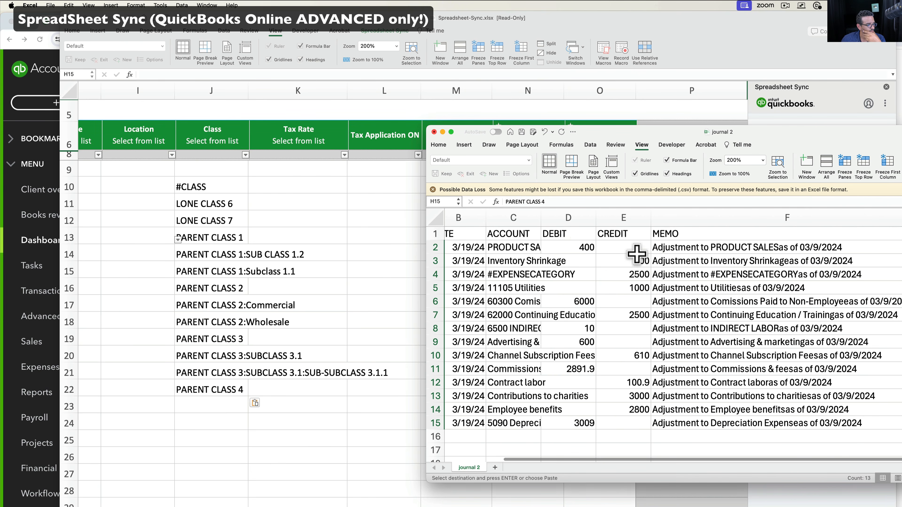
left_click_drag(572, 248, 632, 420)
right_click(620, 310)
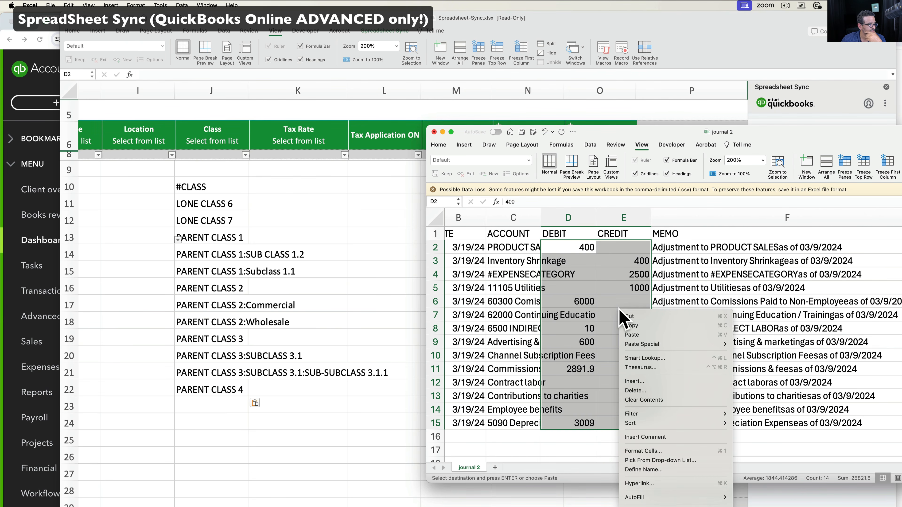
left_click(631, 326)
left_click(379, 272)
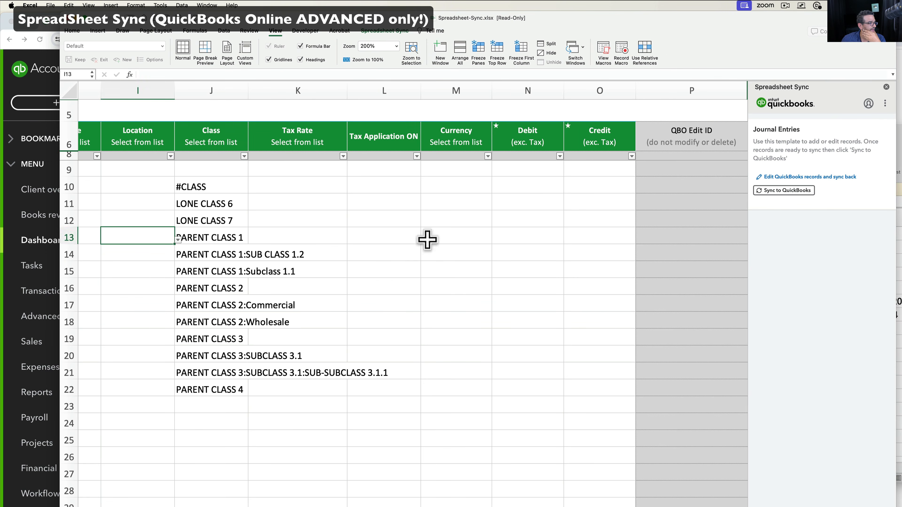
left_click(525, 178)
right_click(521, 170)
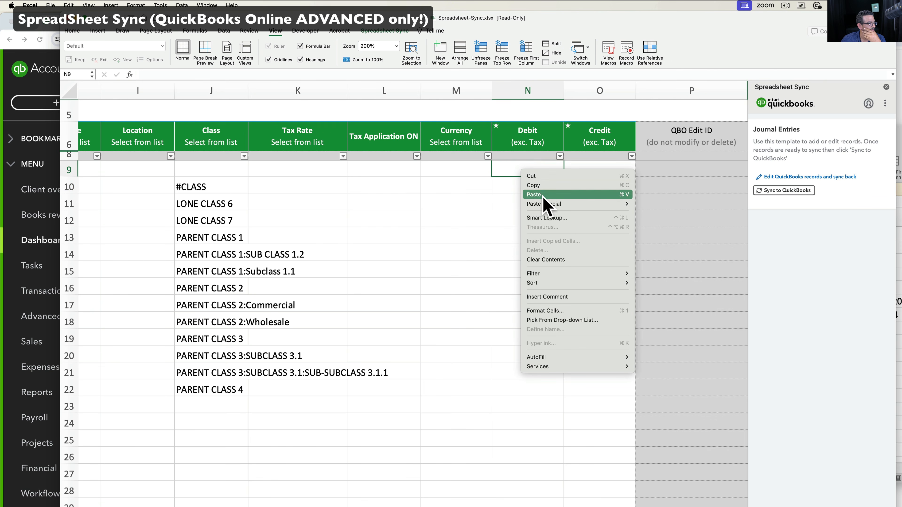
left_click(534, 194)
left_click(413, 271)
Set Post? to Yes for the journal lines in rows 9 through 22 of the template.
left_click_drag(616, 386, 120, 178)
scroll(120, 178, "left", 10)
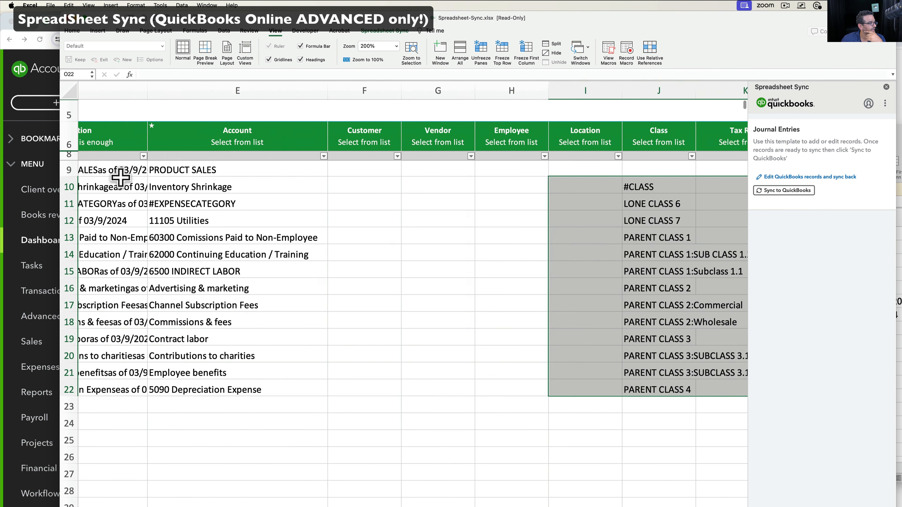
left_click(340, 263)
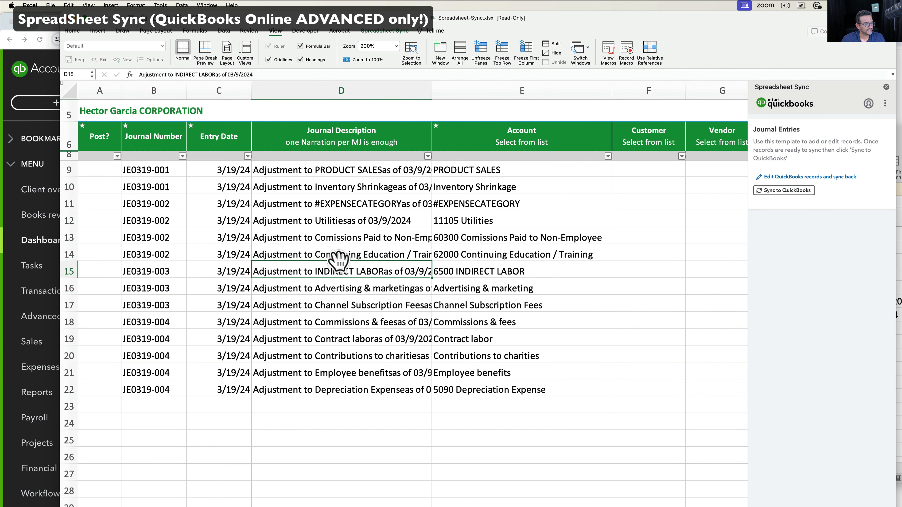
left_click(99, 174)
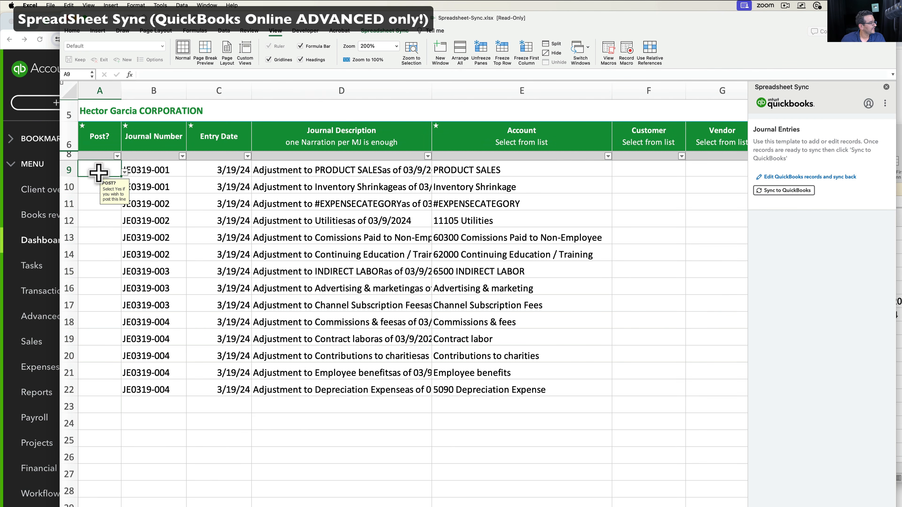
left_click(124, 172)
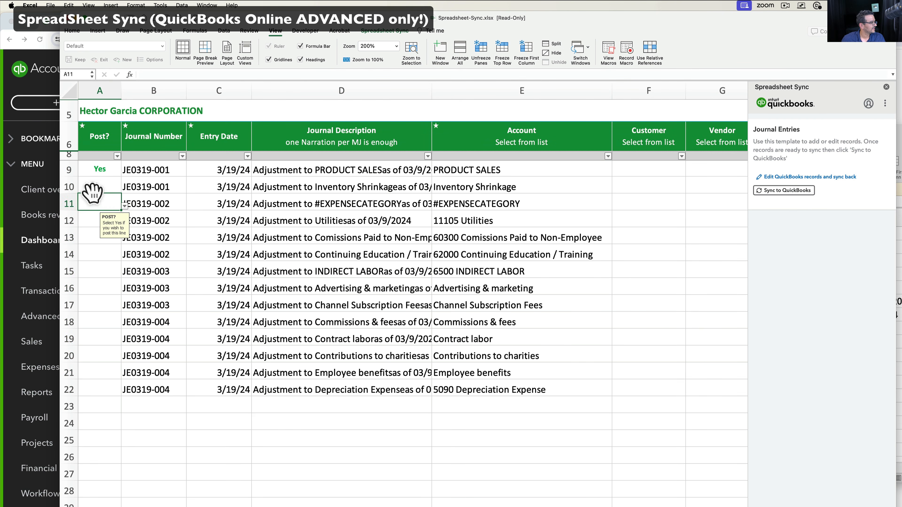
double_click(120, 176)
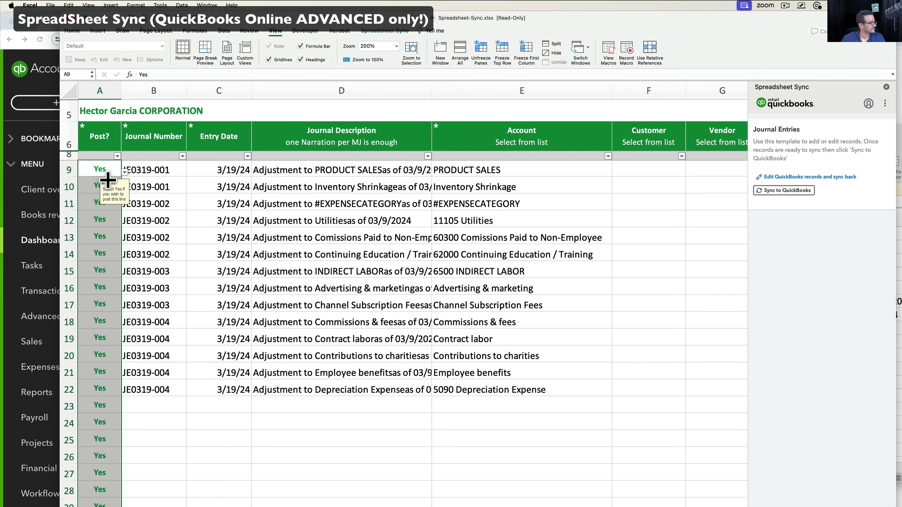
key("super+z")
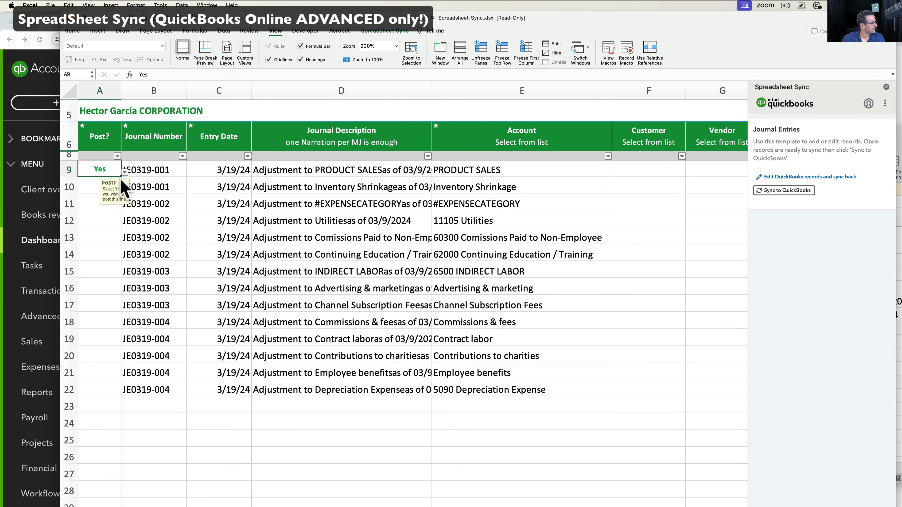
left_click_drag(120, 175, 105, 389)
left_click(199, 352)
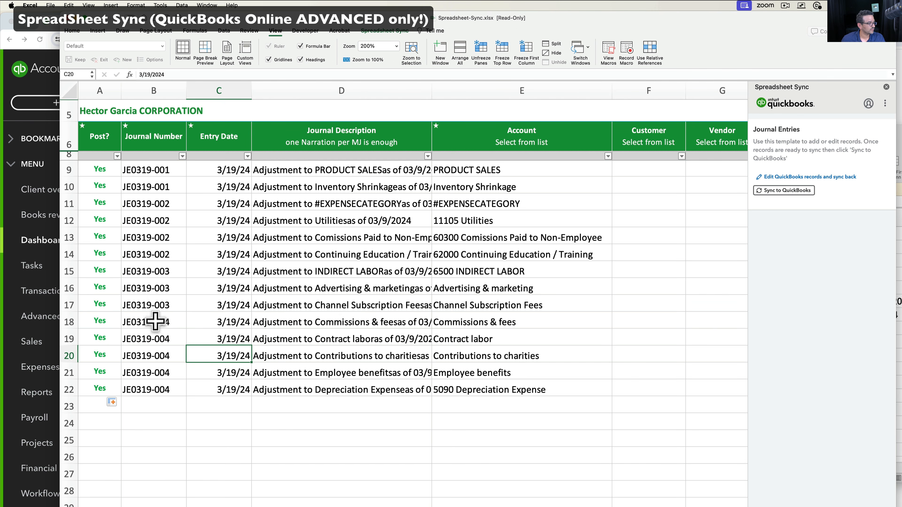
Choose AAA Construction as the customer in F9 and an individual customer's name in F11.
scroll(339, 327, "right", 1)
scroll(339, 328, "right", 1)
scroll(339, 327, "left", 2)
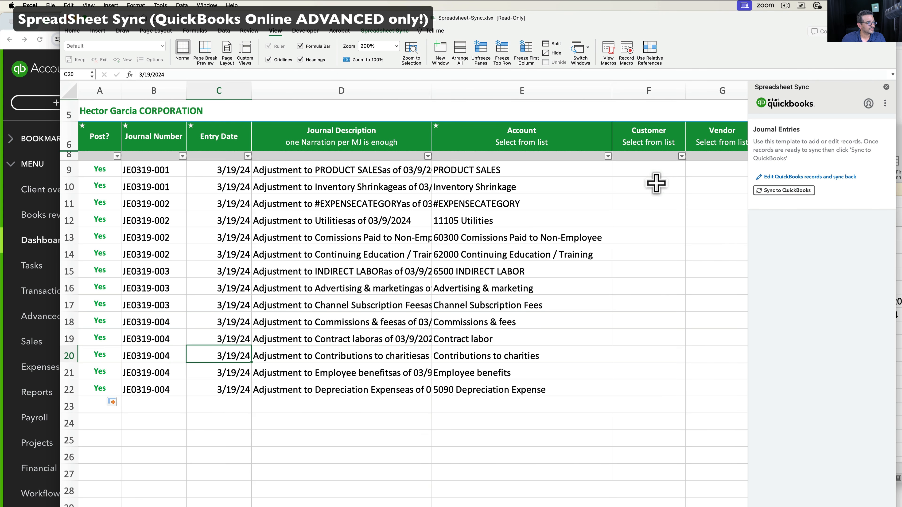
scroll(649, 183, "right", 1)
left_click(590, 174)
left_click(618, 172)
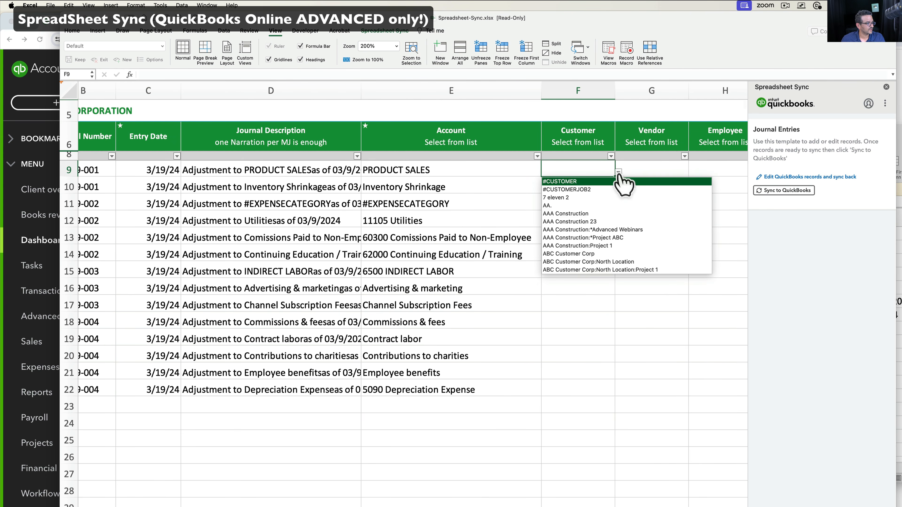
left_click(586, 183)
left_click(602, 199)
left_click(618, 205)
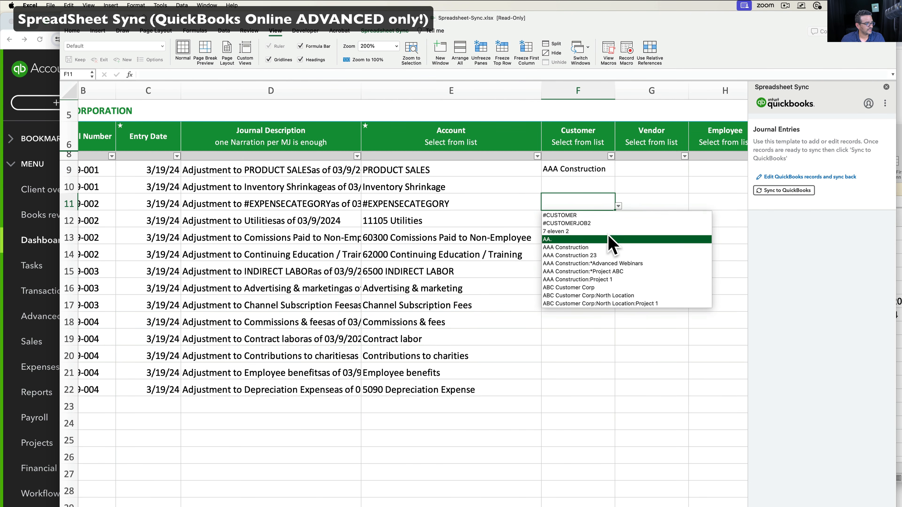
scroll(604, 272, "down", 3)
left_click(603, 272)
Choose a customer's Project 1 sub-customer for F13 and an individual customer's name for F15.
left_click(606, 240)
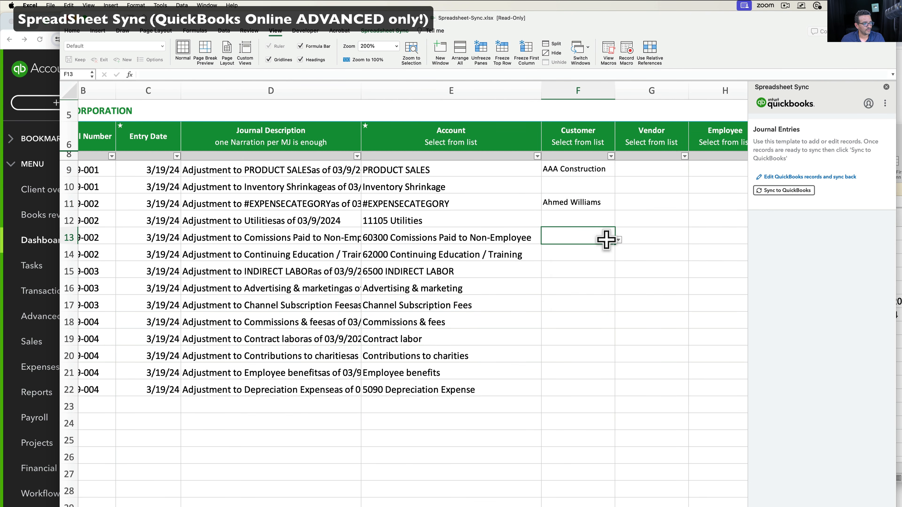
left_click(619, 239)
scroll(586, 269, "down", 3)
left_click(585, 265)
left_click(600, 273)
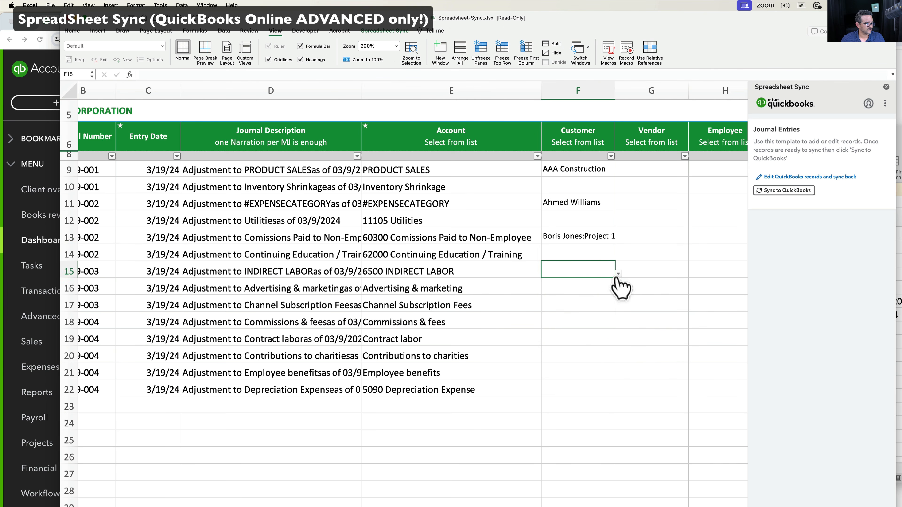
left_click(618, 274)
scroll(603, 338, "down", 3)
left_click(586, 343)
Choose an individual customer's name for the Contract labor line in F19.
scroll(598, 314, "down", 1)
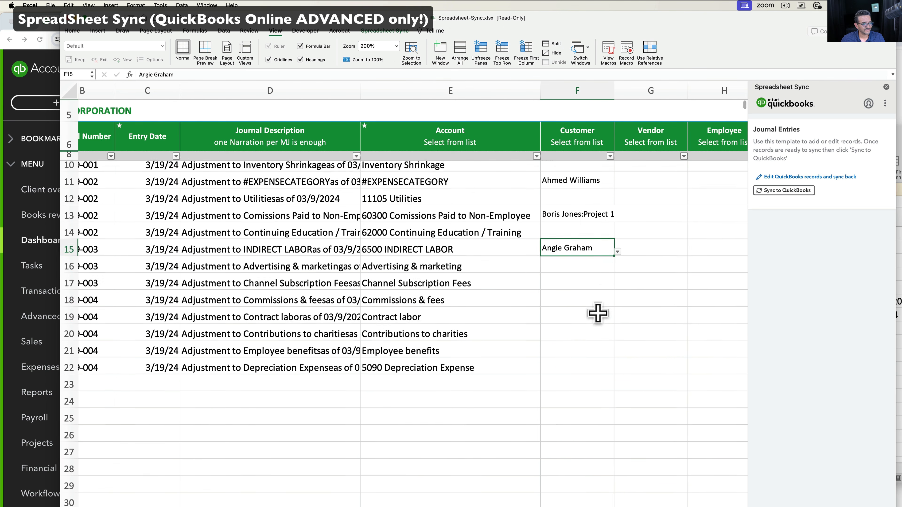
scroll(598, 313, "down", 1)
left_click(598, 298)
left_click(617, 297)
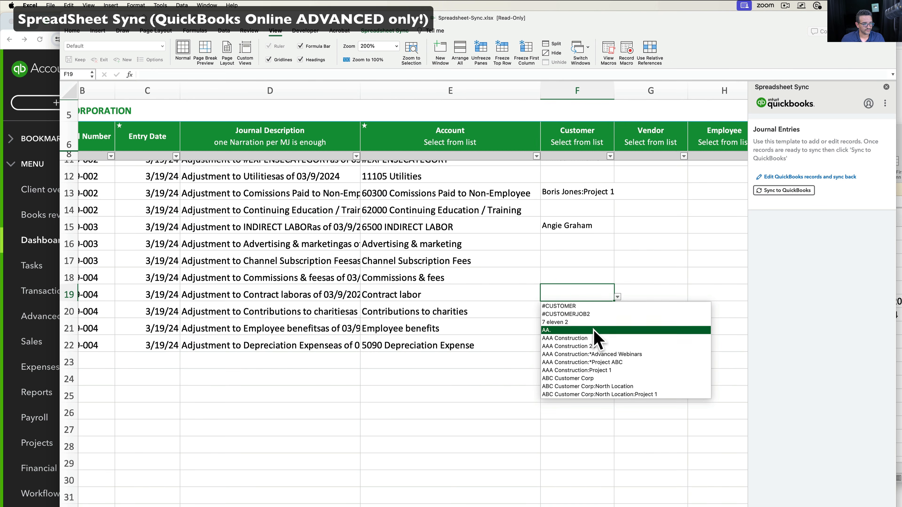
scroll(596, 356, "down", 5)
left_click(586, 368)
Choose About Time Cafe as the vendor in G14 and Adobe Contractors LLC in G17.
left_click(635, 248)
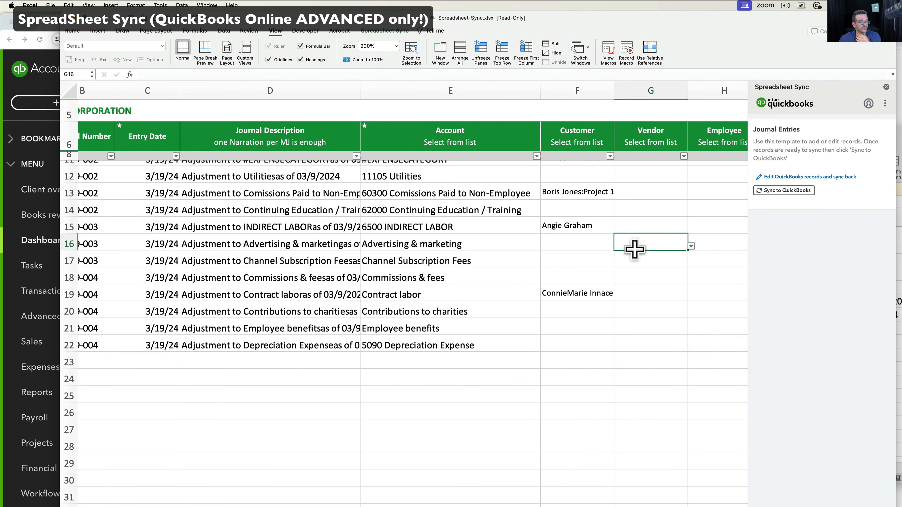
left_click(664, 208)
left_click(691, 212)
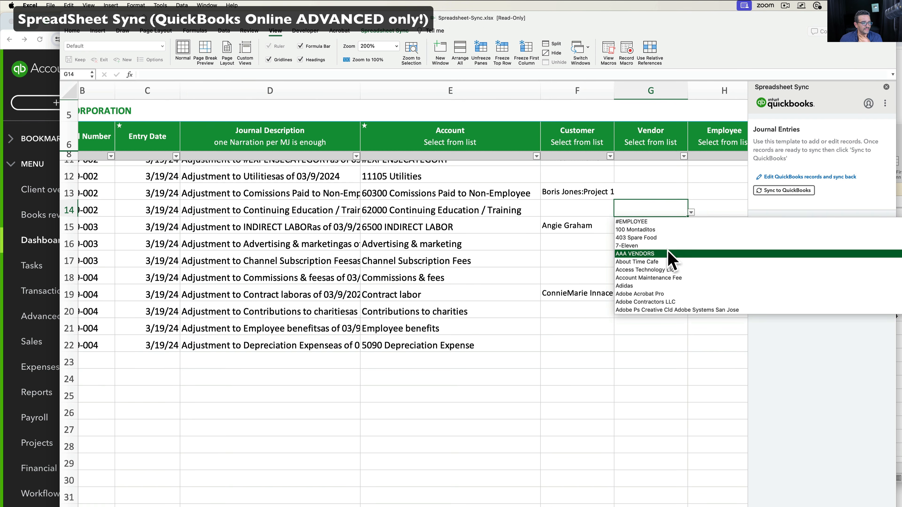
left_click(661, 262)
left_click(681, 244)
left_click(684, 257)
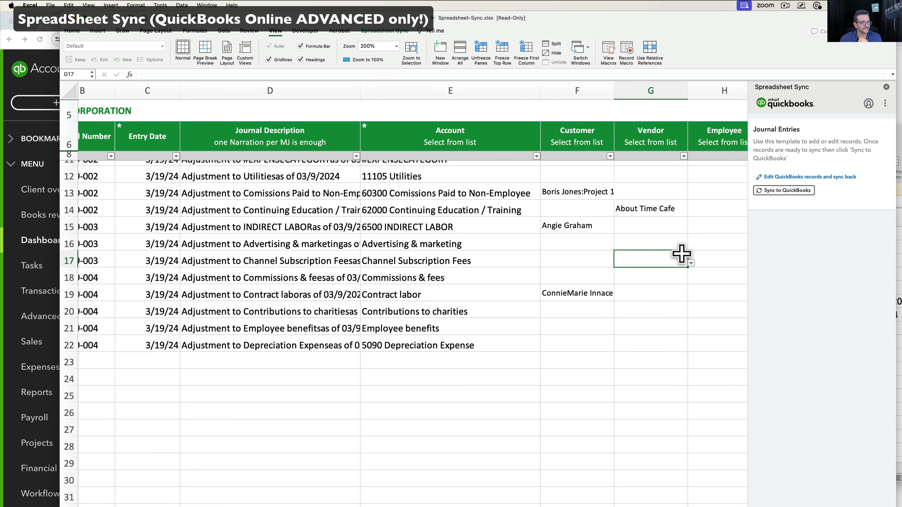
left_click(692, 264)
left_click(675, 368)
Check the filled-in template columns, then sync the marked journal entries to QuickBooks and confirm.
left_click(664, 297)
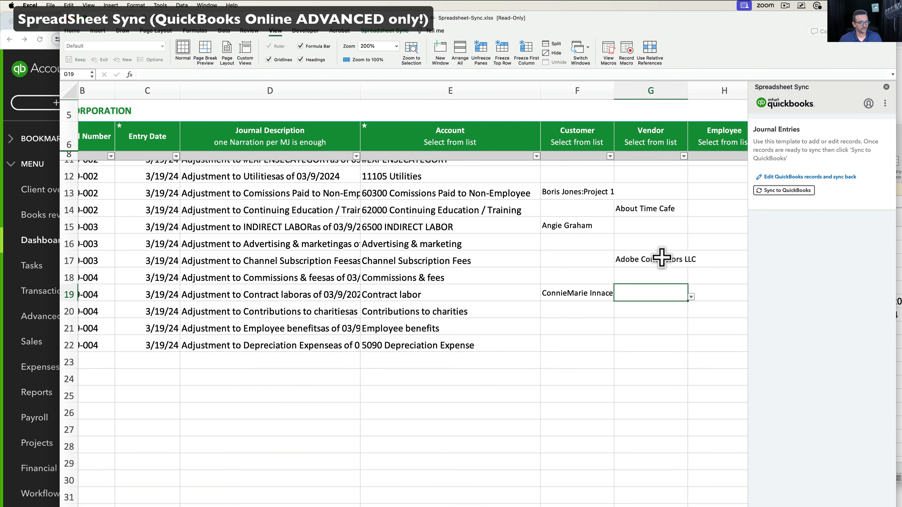
scroll(417, 298, "left", 3)
scroll(417, 297, "up", 2)
scroll(279, 254, "right", 3)
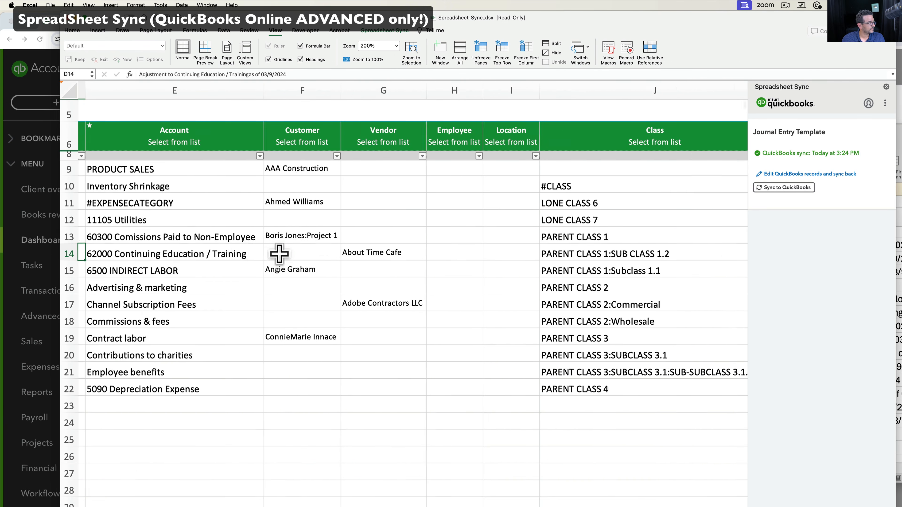
scroll(279, 254, "right", 3)
scroll(277, 254, "left", 8)
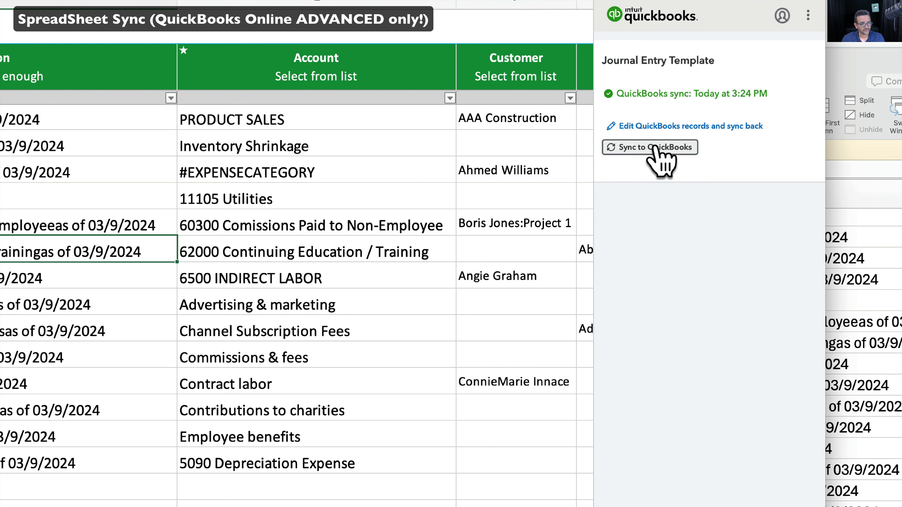
left_click(656, 145)
left_click(759, 427)
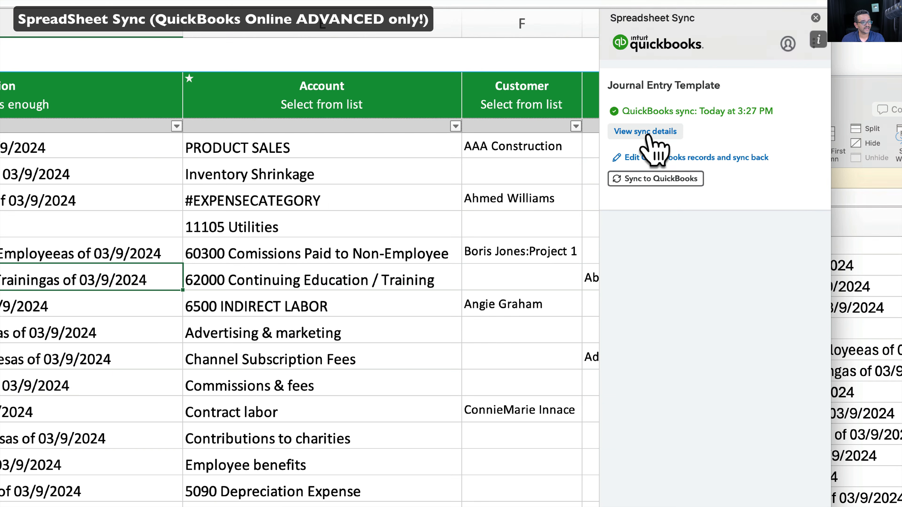
Open the sync details and review the list of journal lines sent to QuickBooks.
left_click(649, 133)
left_click(655, 127)
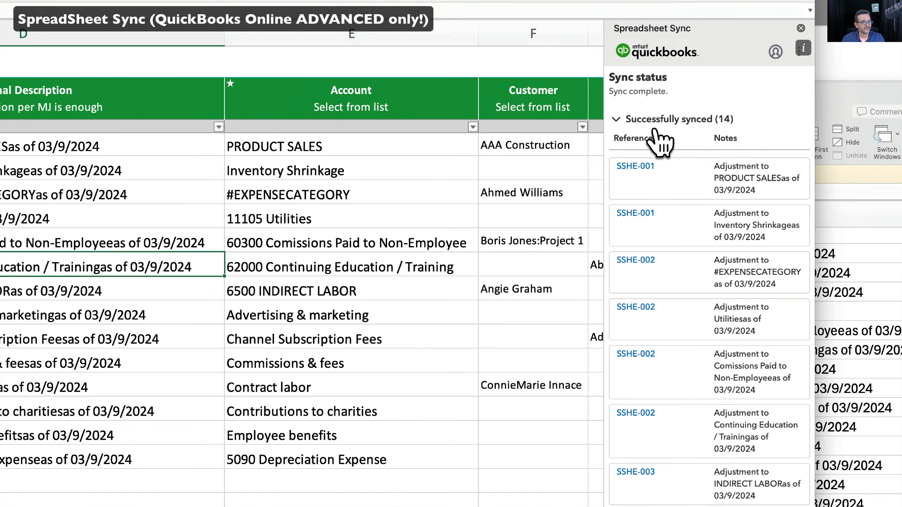
scroll(668, 349, "down", 3)
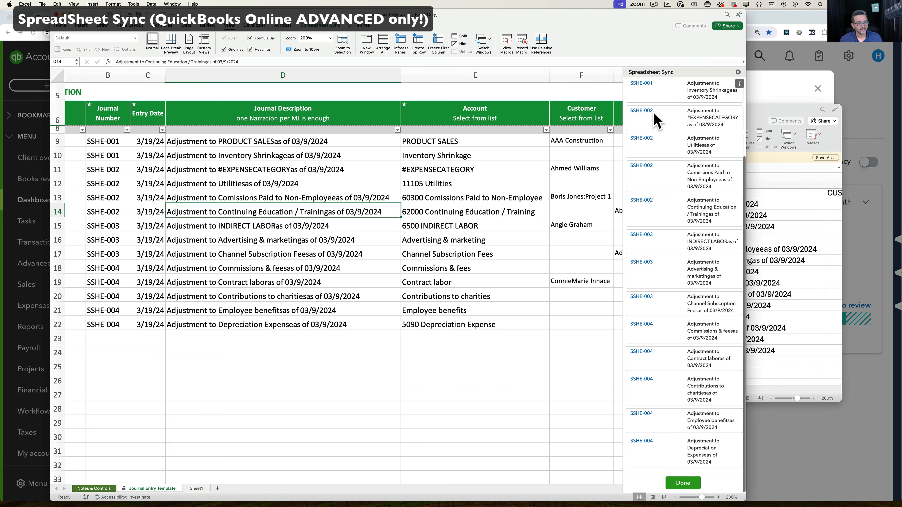
scroll(655, 95, "up", 3)
scroll(650, 359, "down", 3)
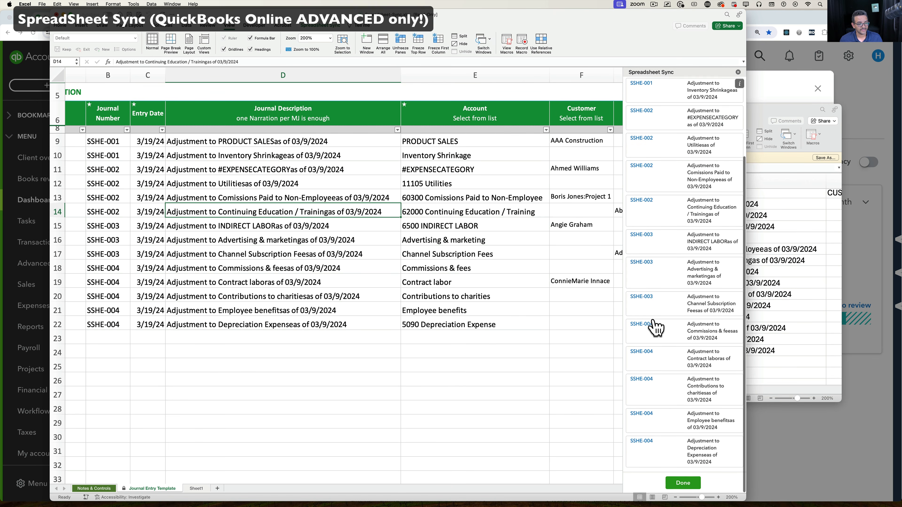
Open synced journal entry SSHE-003 in QuickBooks and reopen it from the recent journal entries.
left_click(642, 262)
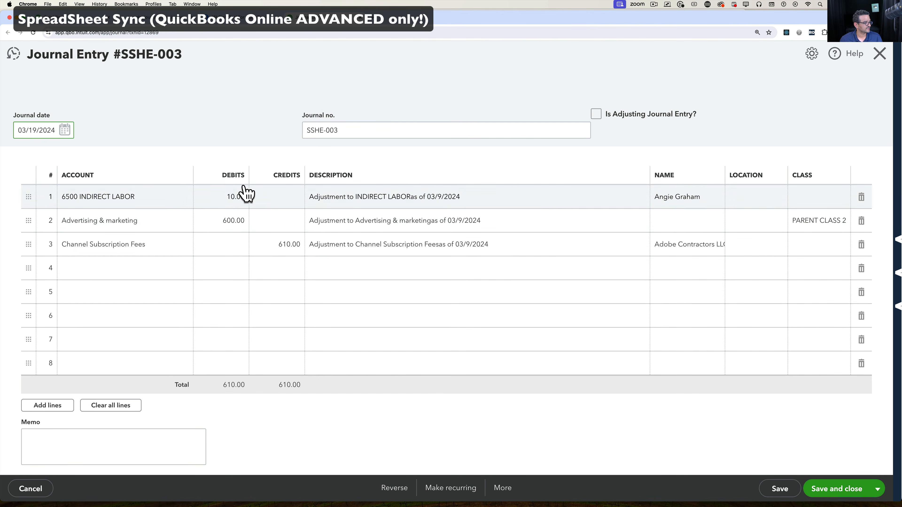
left_click(13, 56)
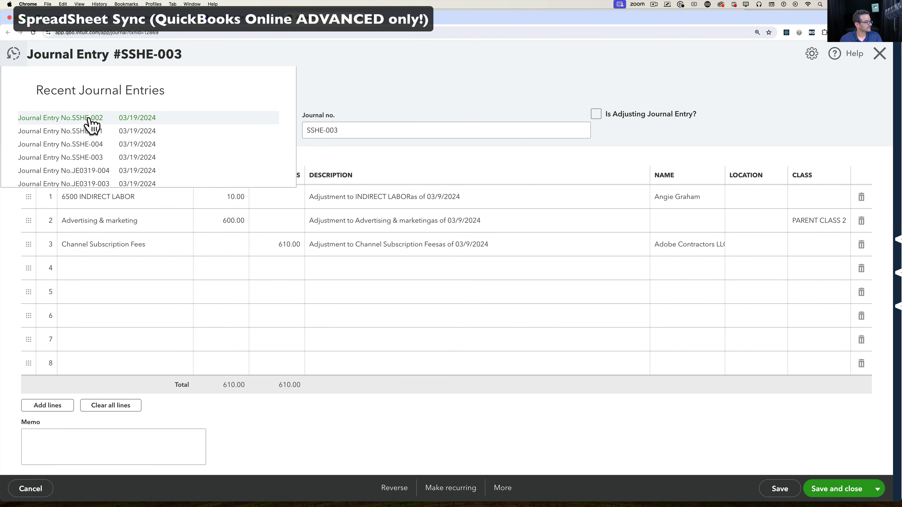
left_click(89, 158)
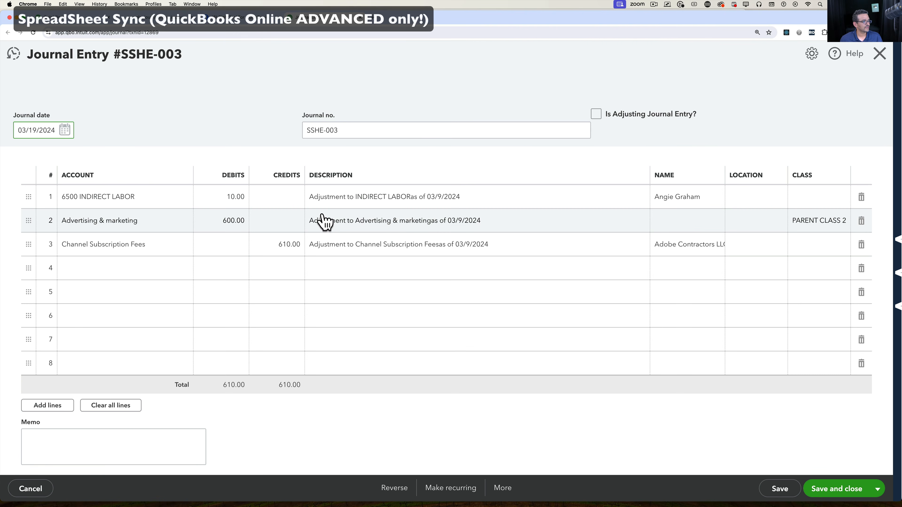
Close the journal entry and check the recent transactions in the QuickBooks search.
left_click(876, 56)
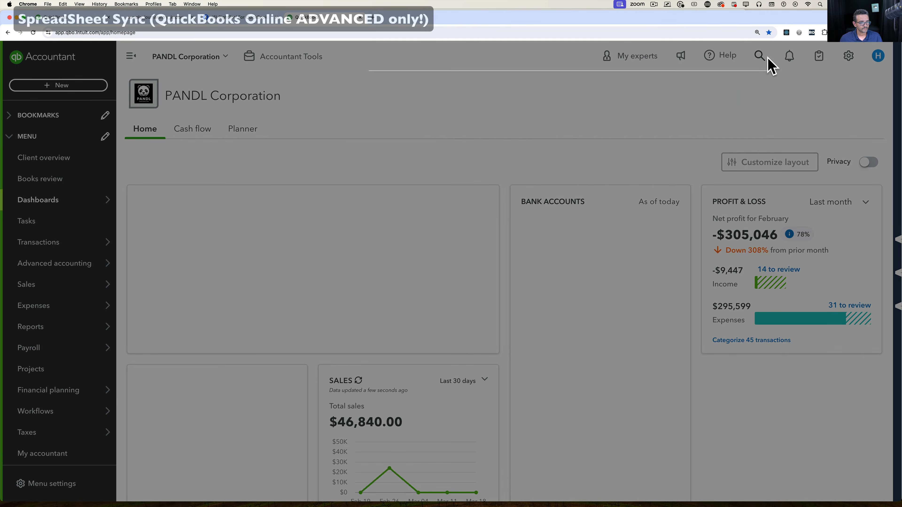
left_click(757, 62)
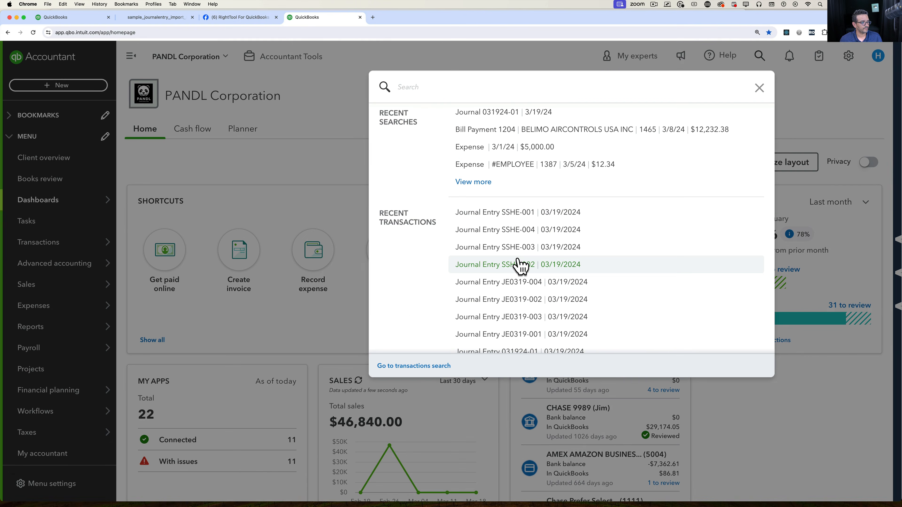
left_click(520, 310)
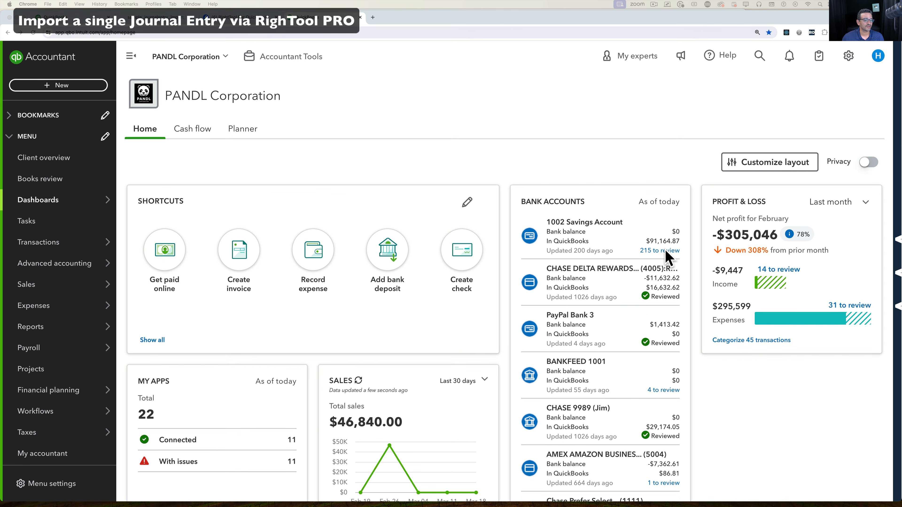
Open the RightTool settings and turn on Copy Excel To Transactions among the Batch PRO features.
left_click(896, 124)
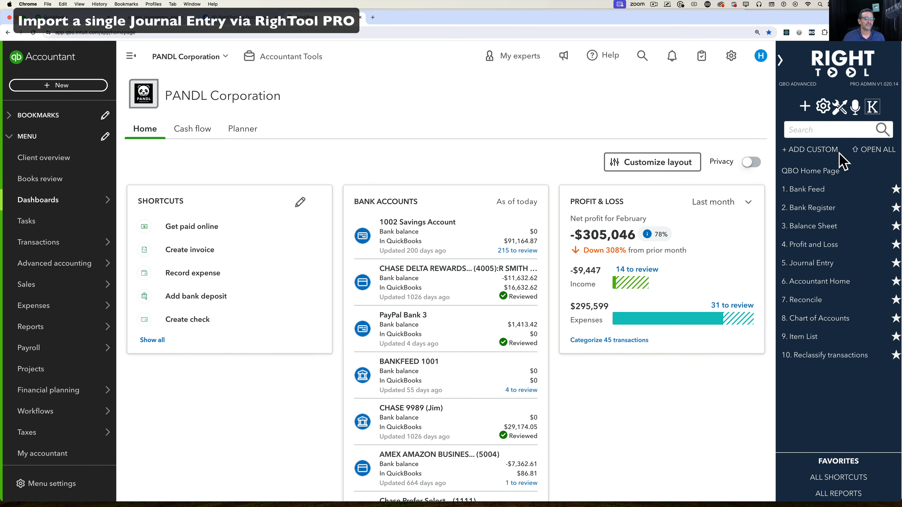
left_click(842, 111)
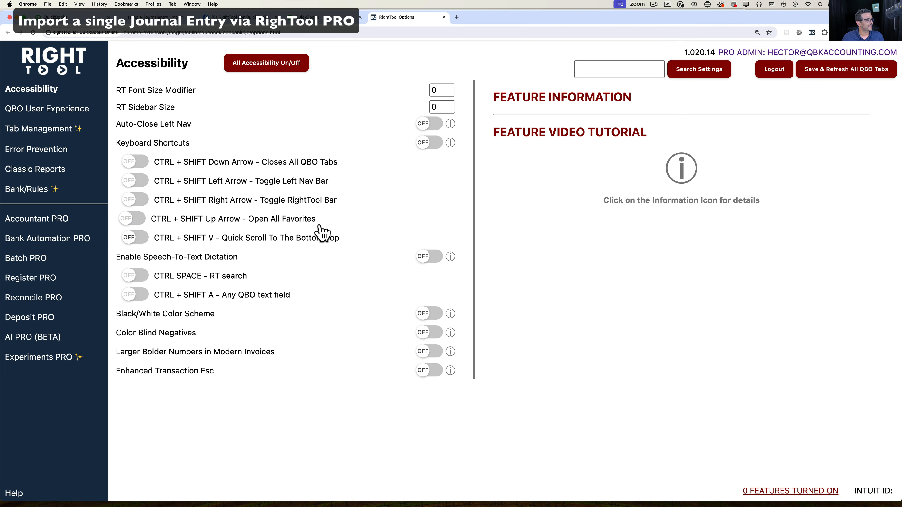
left_click(22, 262)
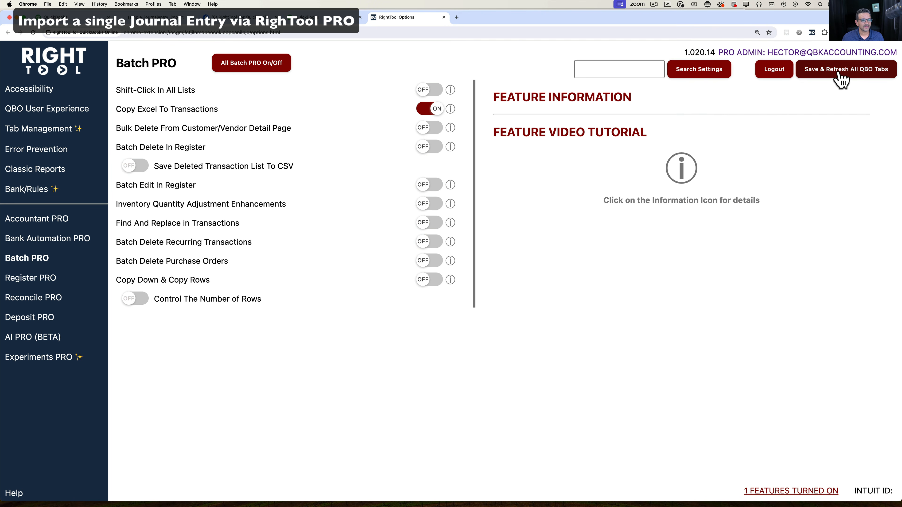
Look through the Bank Automation PRO, Register PRO, Deposit PRO and AI PRO features in RightTool.
left_click(33, 240)
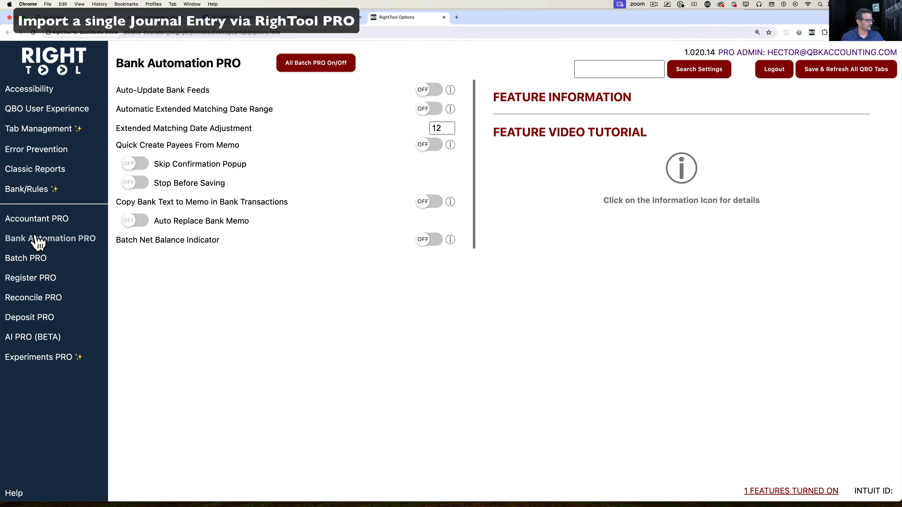
left_click(30, 280)
left_click(31, 316)
left_click(32, 337)
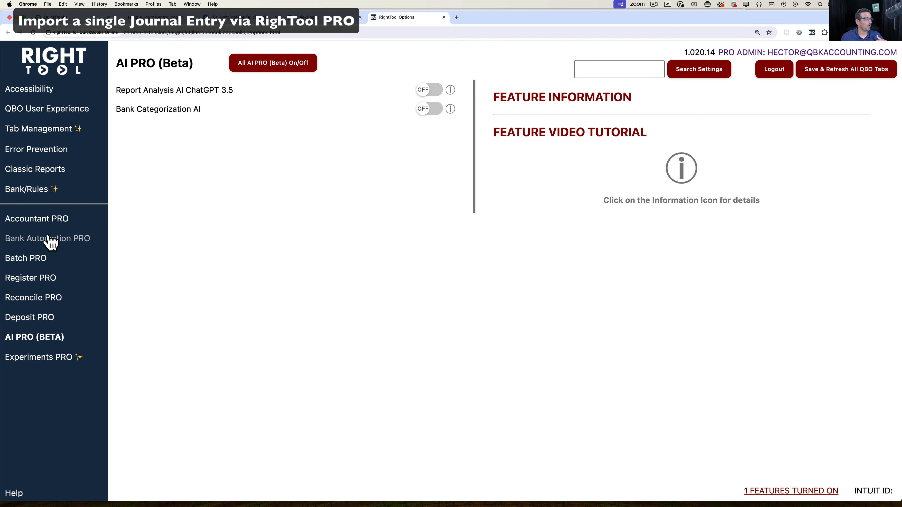
Save the Batch PRO settings with a refresh of all QBO tabs and open a blank journal entry in QuickBooks.
left_click(32, 259)
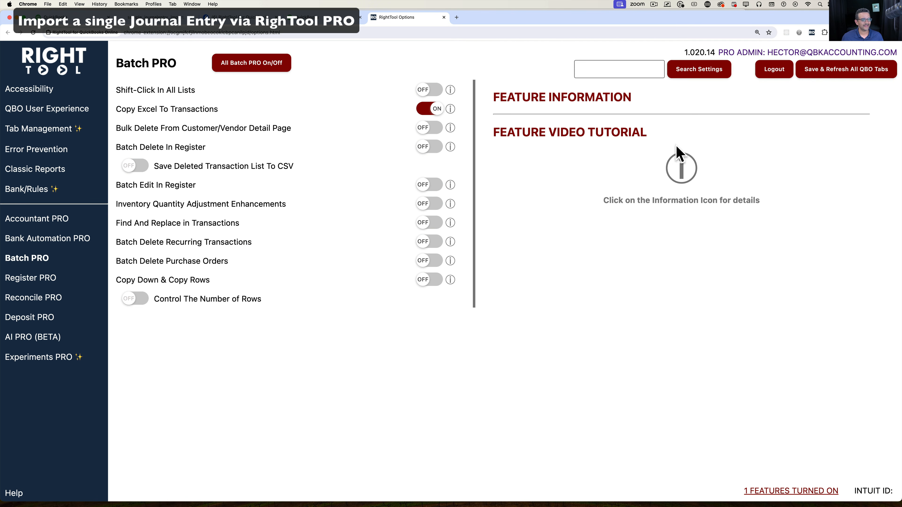
left_click(838, 75)
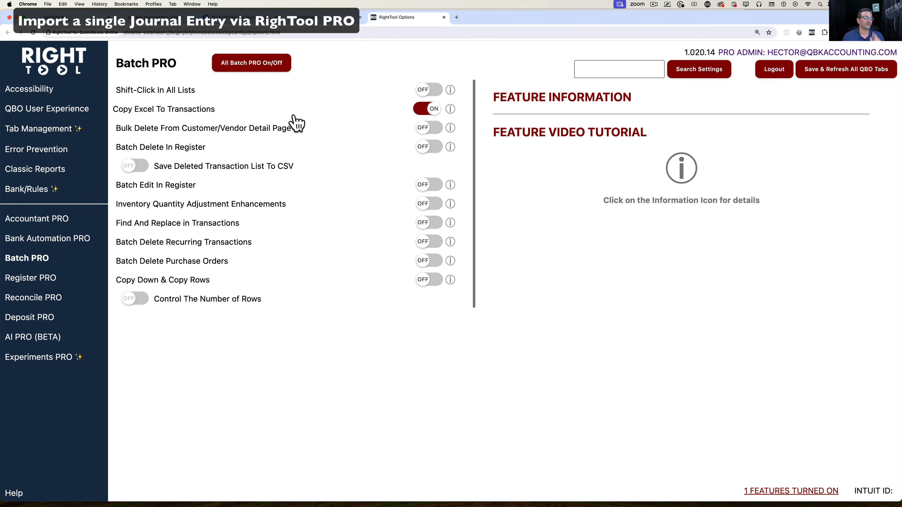
left_click(70, 18)
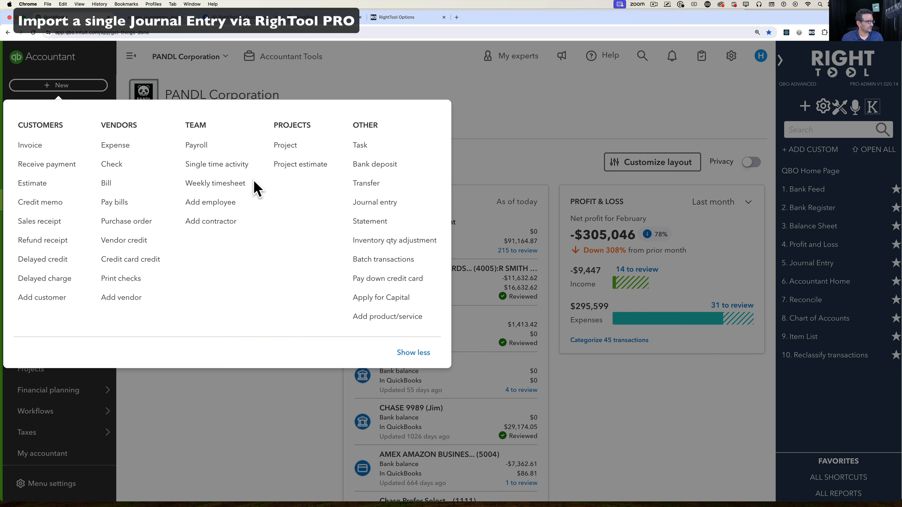
left_click(371, 206)
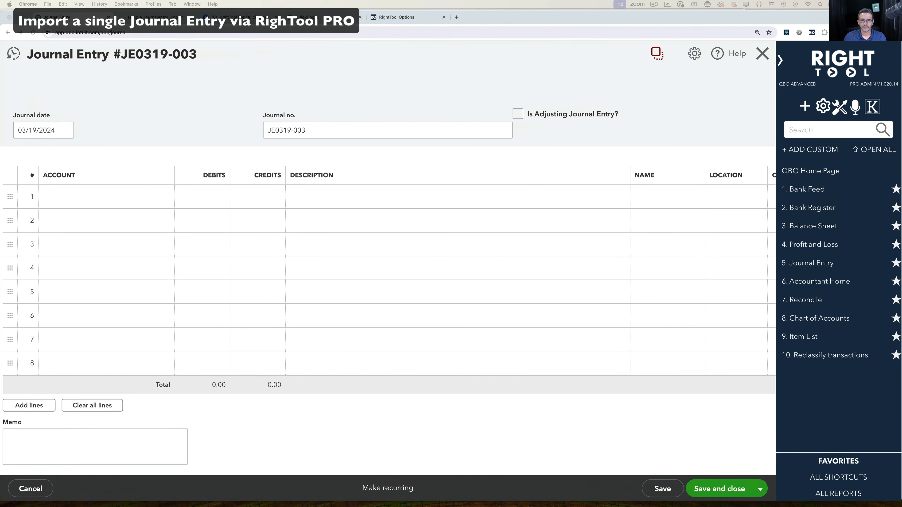
Bring the journal 2 workbook over the journal entry and examine its debit, credit, memo, customer, location and class columns.
left_click_drag(901, 139, 278, 96)
left_click(157, 191)
left_click_drag(157, 190, 215, 338)
left_click_drag(278, 166, 300, 164)
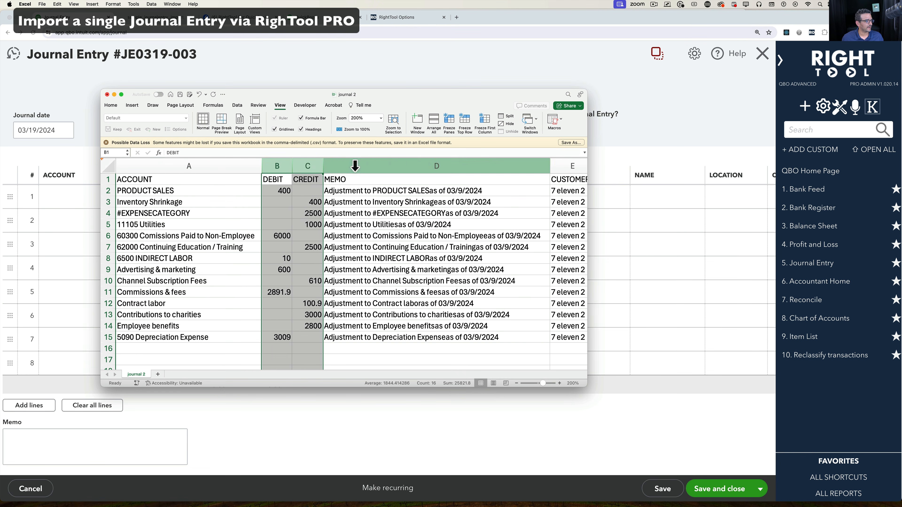
right_click(363, 166)
left_click(570, 167)
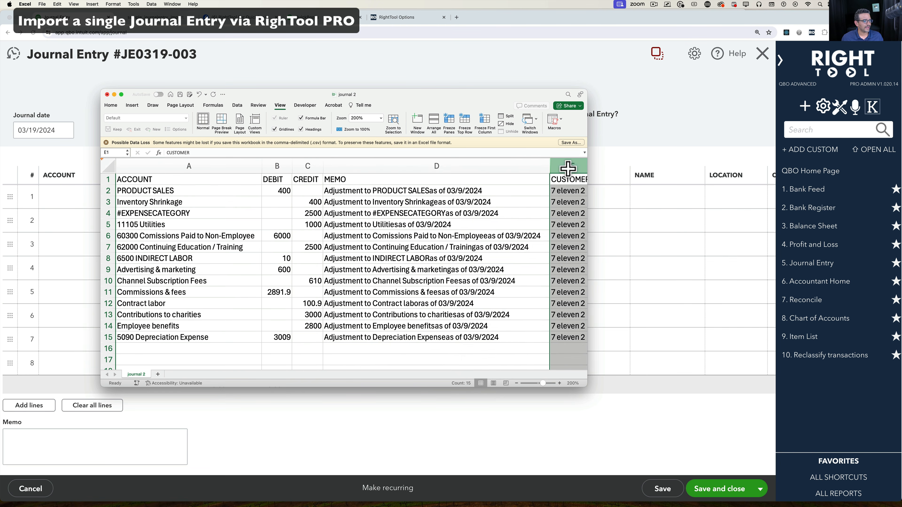
scroll(497, 202, "right", 10)
left_click(387, 166)
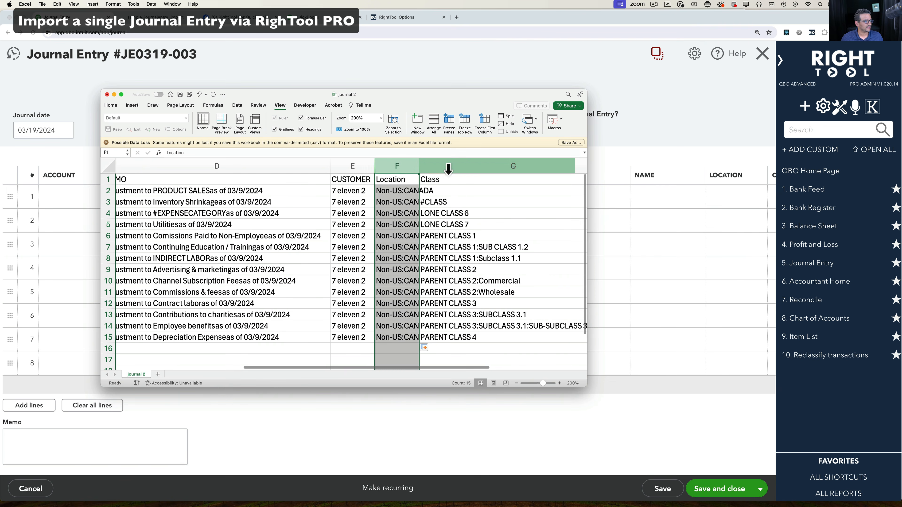
left_click(497, 166)
Place the workbook below the journal entry's column headings and compare its columns from Account to Class with them.
left_click_drag(418, 100, 364, 225)
scroll(248, 322, "left", 10)
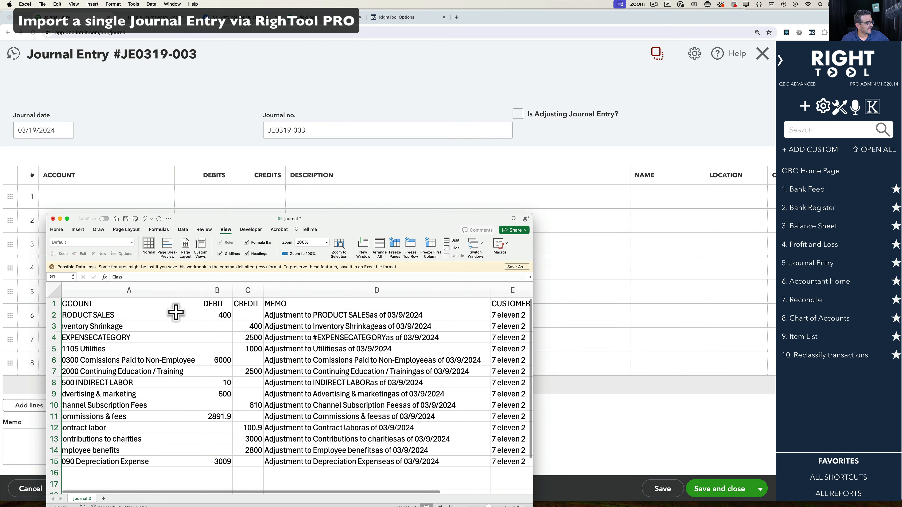
left_click(110, 305)
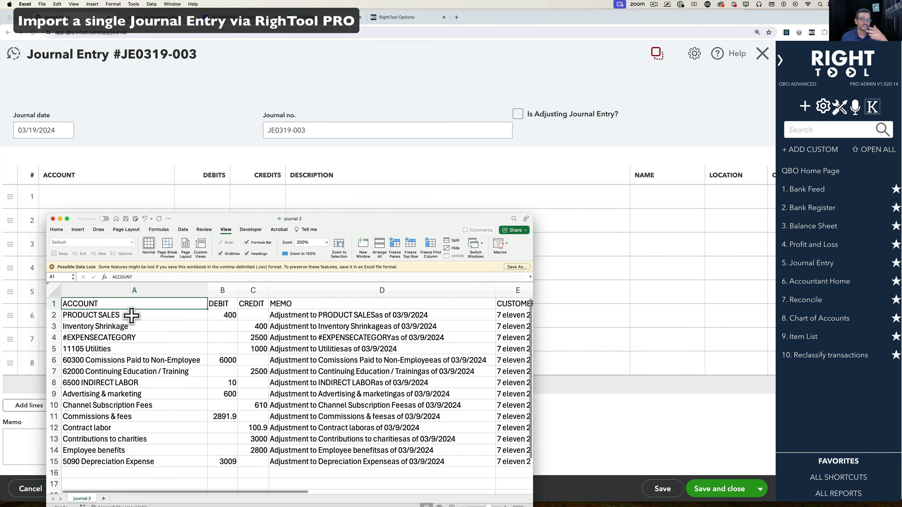
left_click(107, 289)
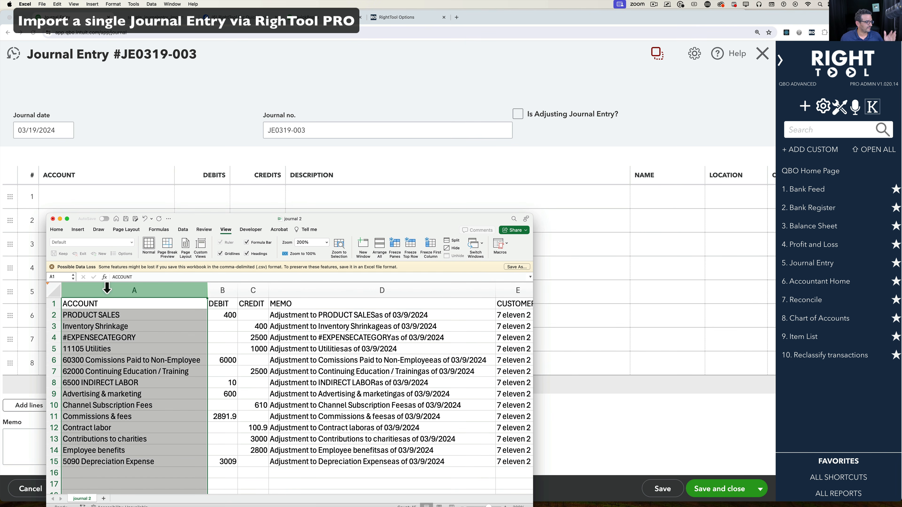
left_click(222, 288)
left_click(249, 289)
left_click(326, 284)
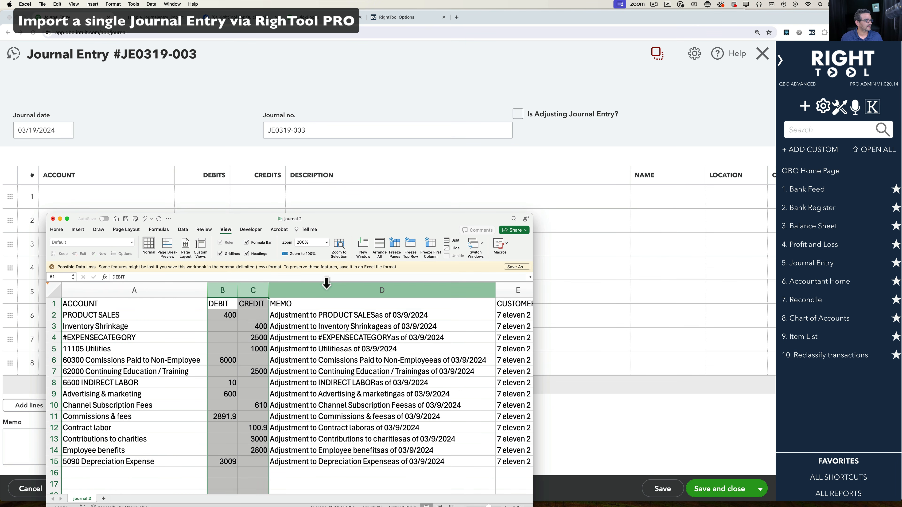
scroll(326, 303, "right", 5)
left_click(318, 290)
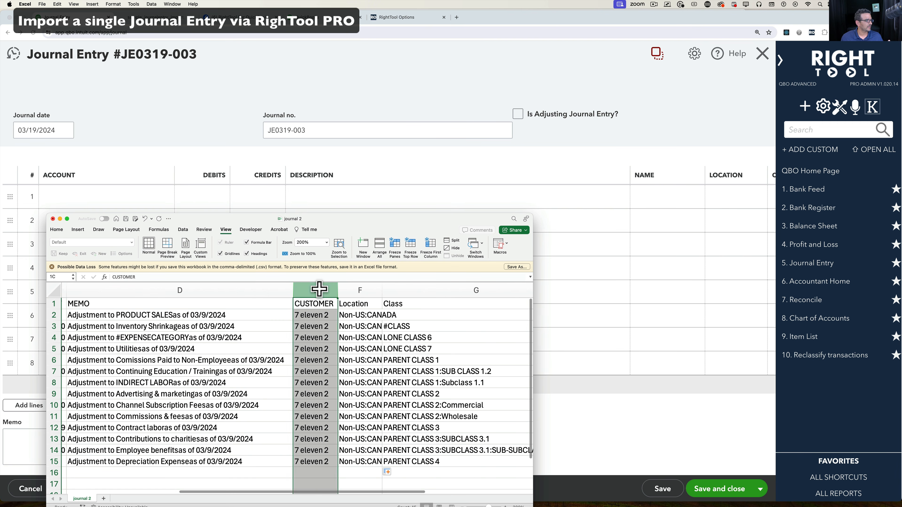
left_click(456, 291)
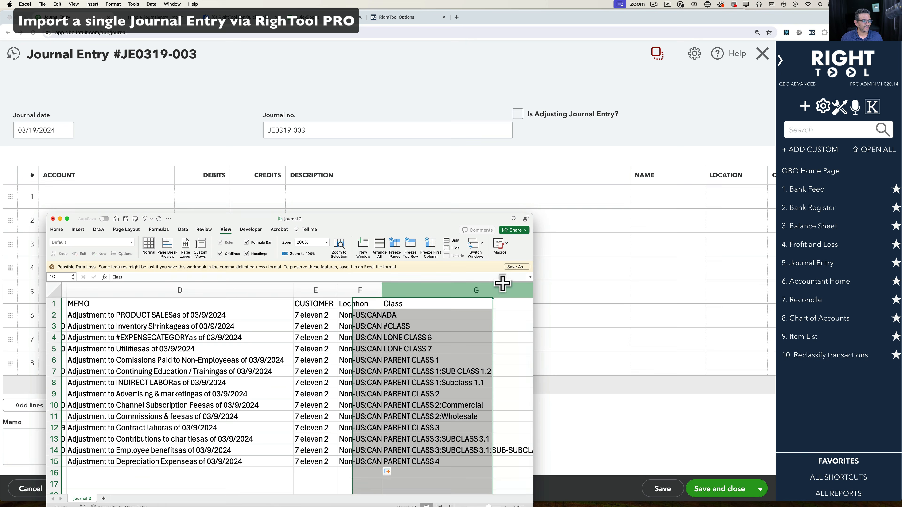
Open RightTool's Paste Into Journal window and copy rows 2 to 15 of the journal 2 sheet, from Account through Class.
left_click(592, 296)
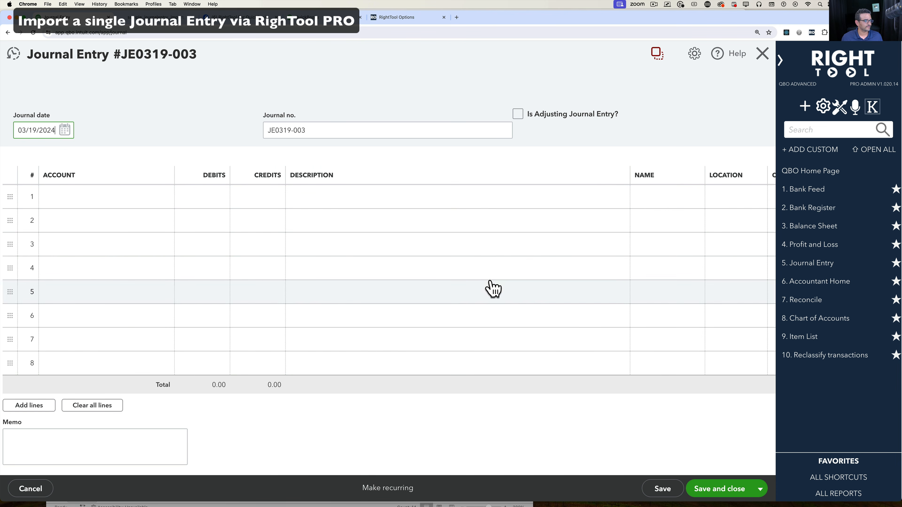
left_click(656, 56)
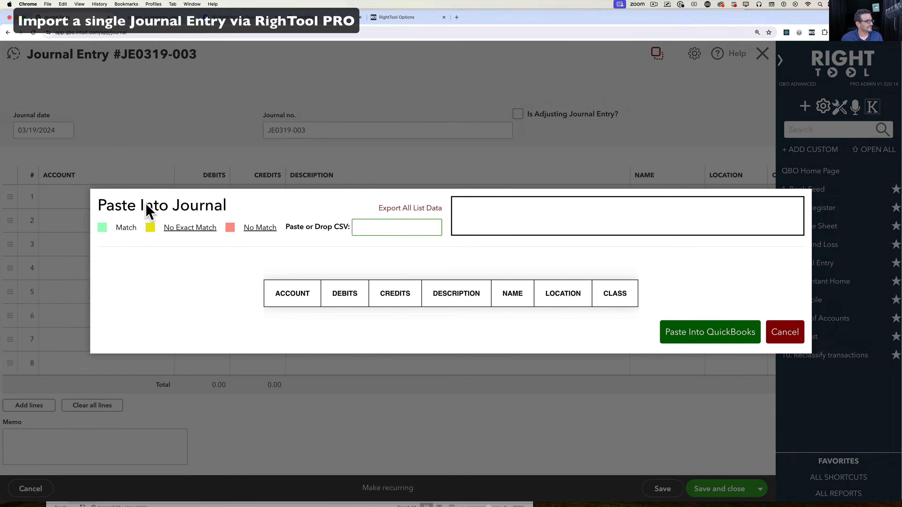
key("ctrl+Up")
left_click(97, 407)
left_click(211, 307)
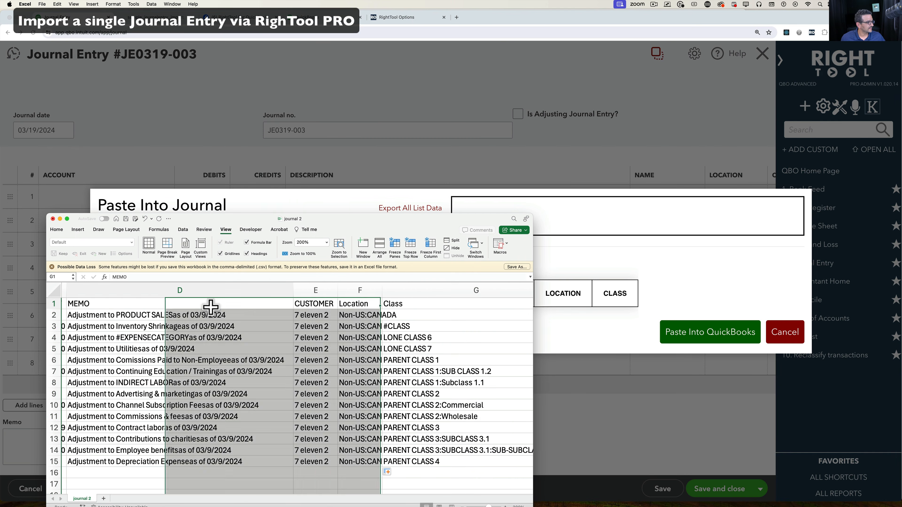
scroll(135, 325, "left", 5)
left_click_drag(87, 313, 50, 316)
right_click(162, 327)
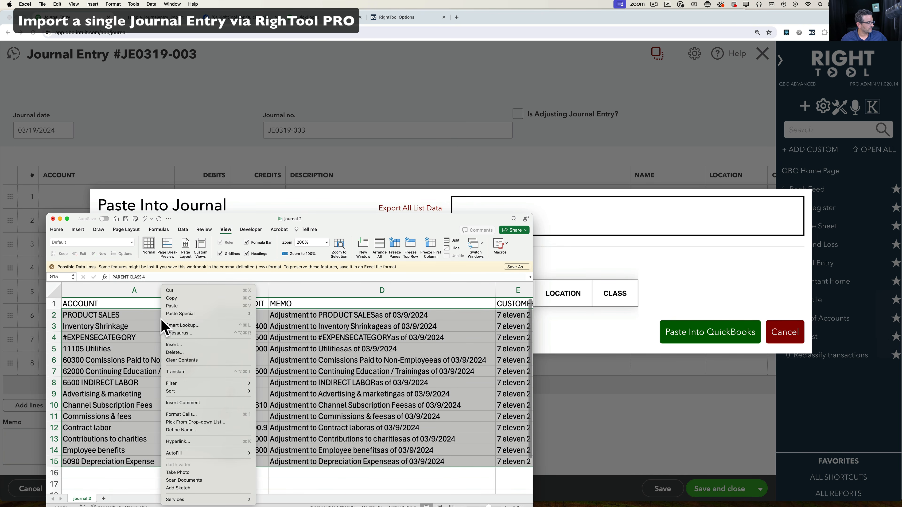
left_click(184, 300)
scroll(186, 307, "right", 5)
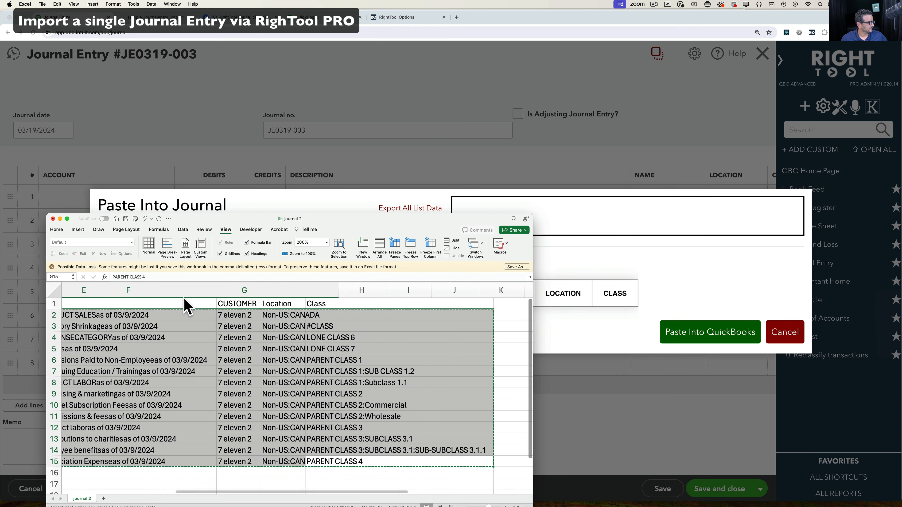
left_click_drag(225, 218, 227, 506)
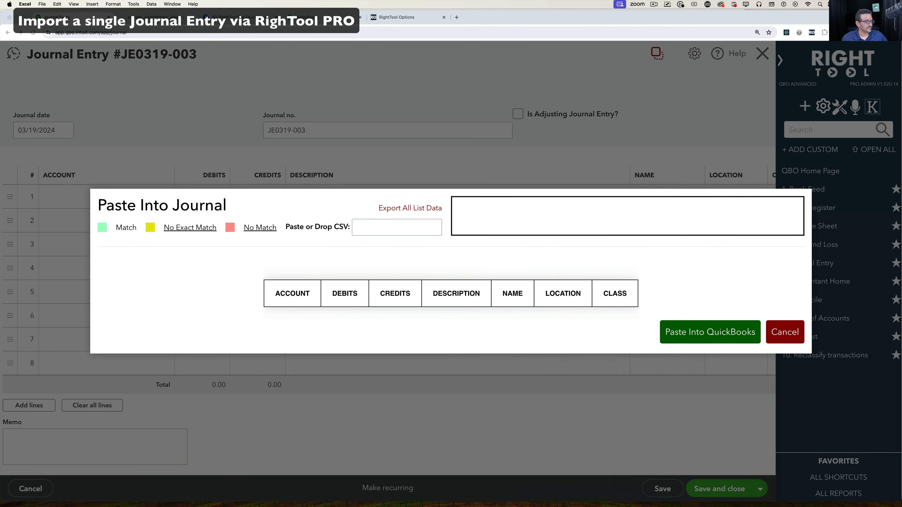
Paste the copied rows into the Paste or Drop CSV field and review the match status of all lines.
left_click(367, 222)
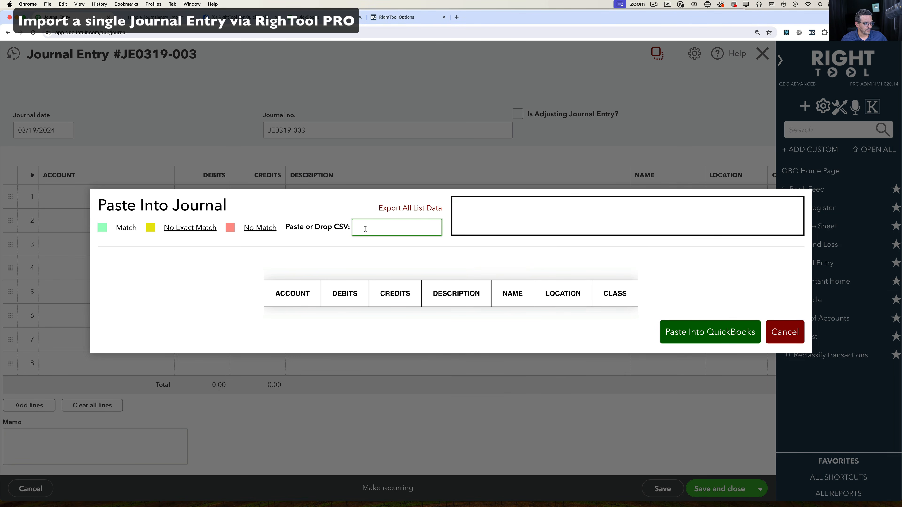
right_click(363, 227)
left_click(390, 271)
scroll(404, 228, "down", 10)
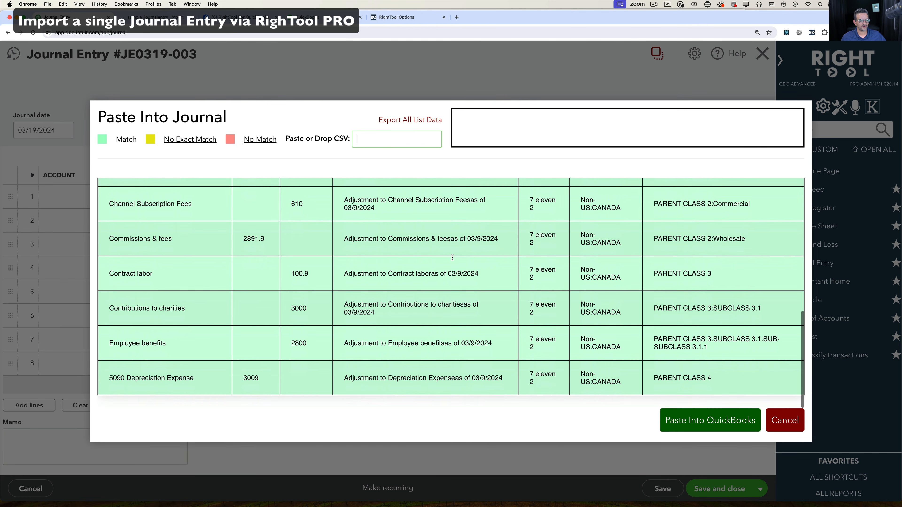
scroll(452, 257, "up", 10)
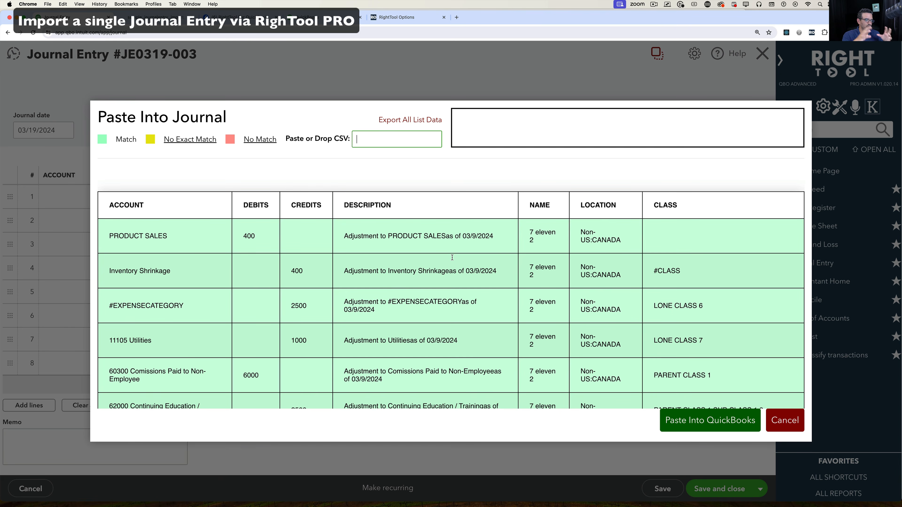
scroll(354, 287, "down", 10)
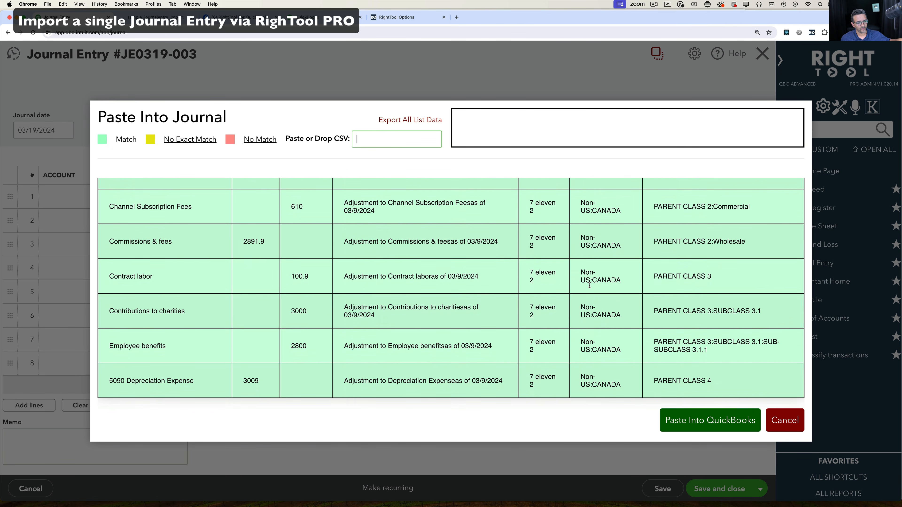
scroll(531, 244, "up", 10)
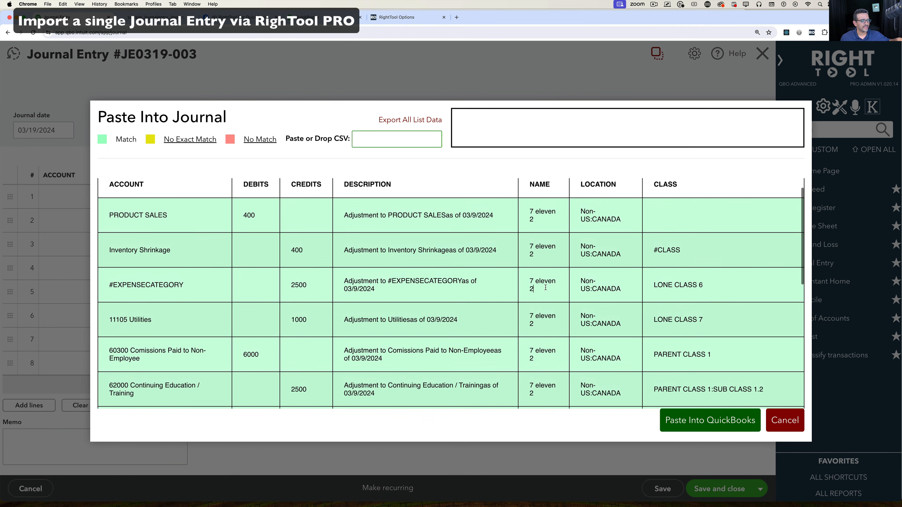
Test the name matching on the #EXPENSECATEGORY line with the entry "hfhhf" and clear that name.
left_click_drag(546, 287, 528, 277)
type("hfhhf")
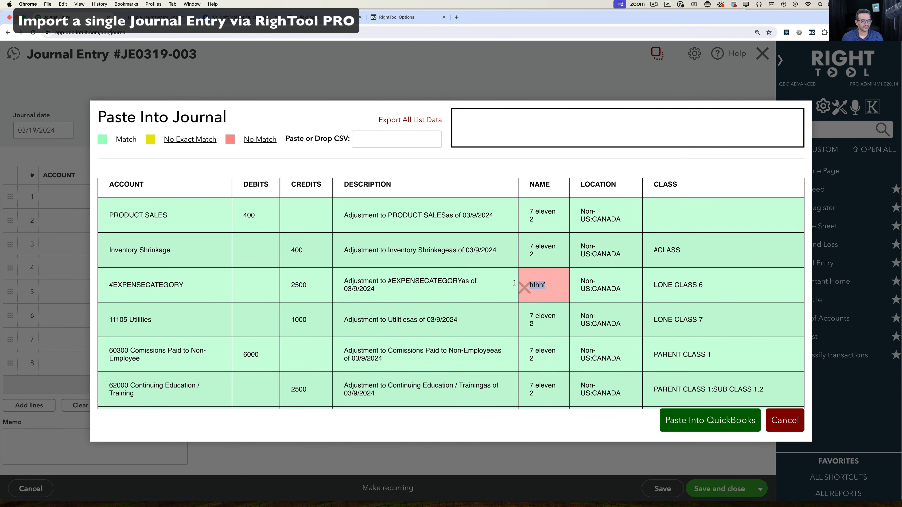
key("BackSpace")
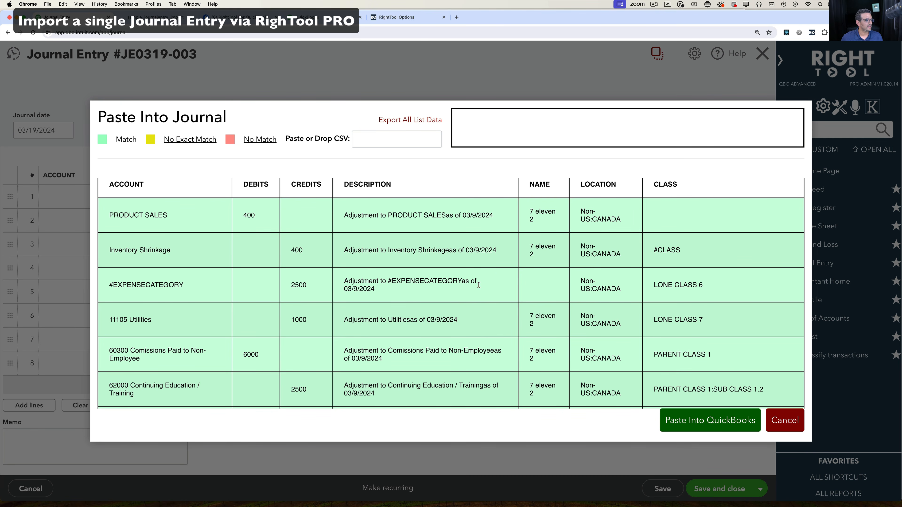
Test the No Match finder by changing the Employee benefits account to "Employee benefits2", jumping to it and removing the 2.
scroll(434, 334, "down", 8)
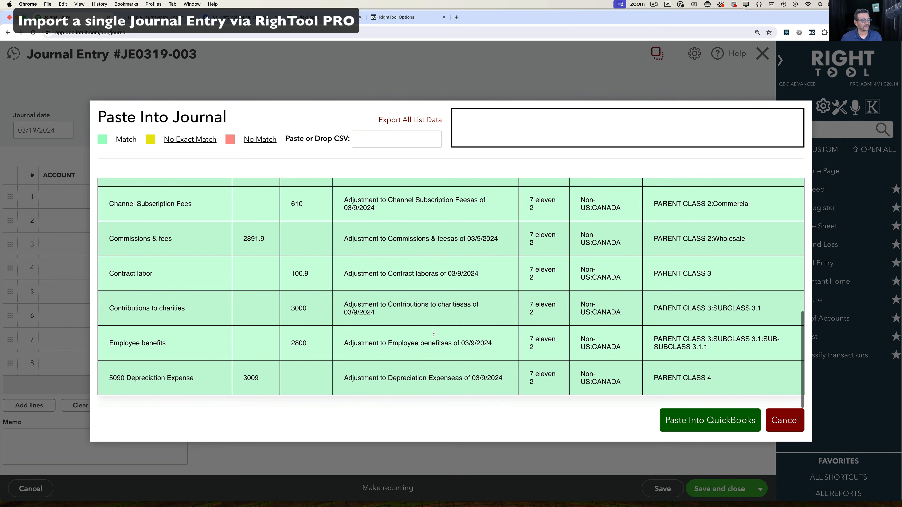
left_click(192, 341)
type("2")
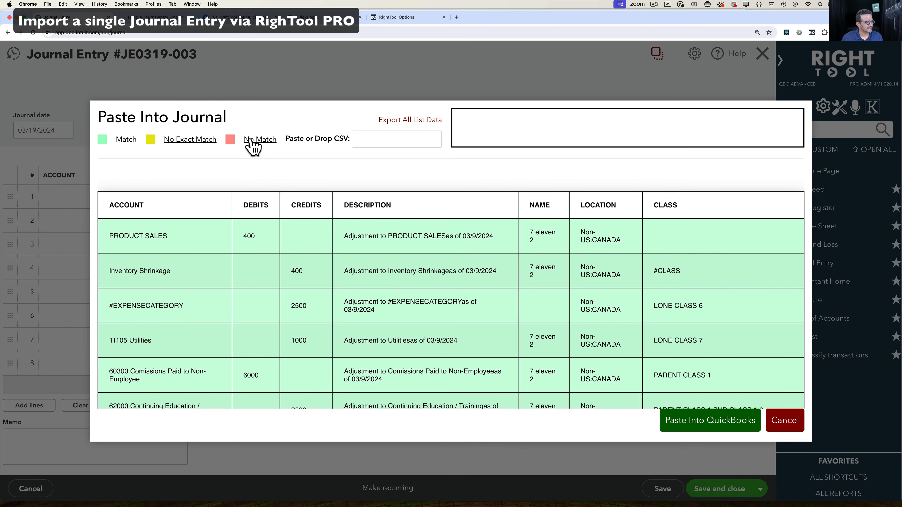
left_click(260, 139)
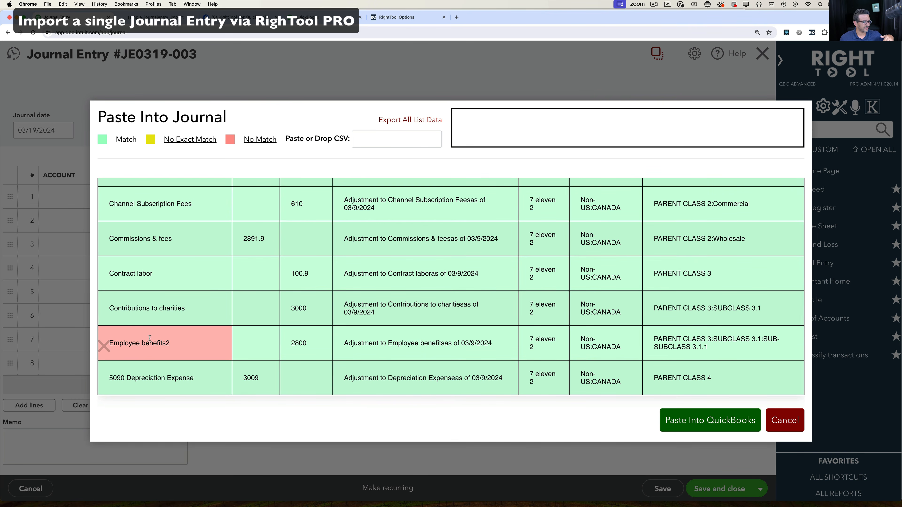
left_click(185, 341)
key("BackSpace")
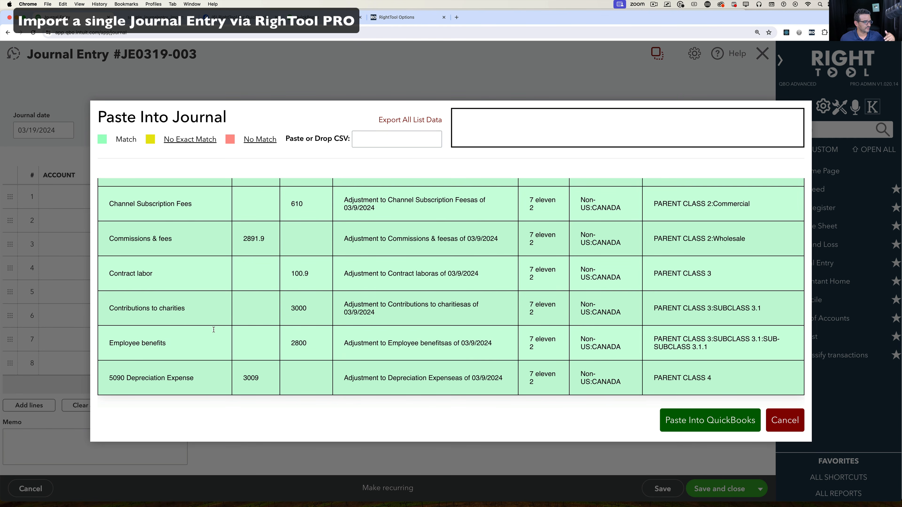
Shorten the Employee benefits account to "Employee" and replace it with the suggested account Employee Benefits:Employee Retirement Plans.
key("BackSpace")
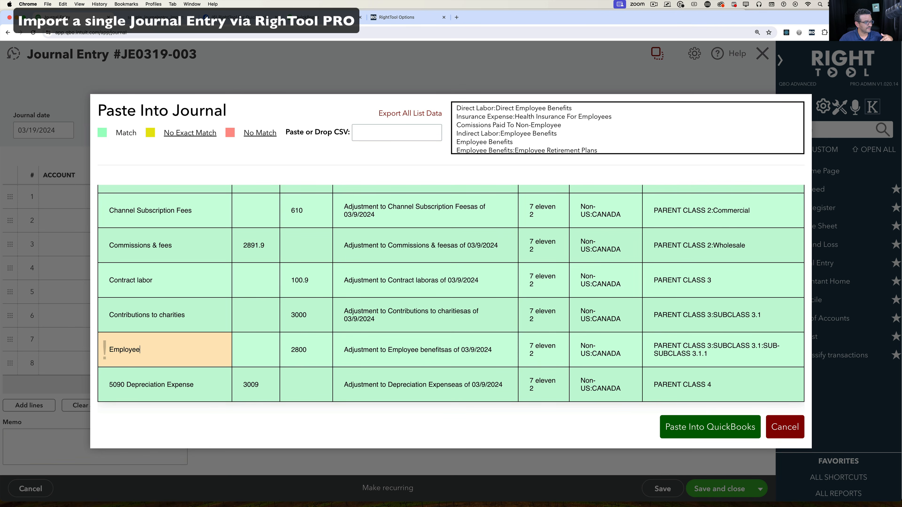
right_click(127, 348)
left_click(107, 347)
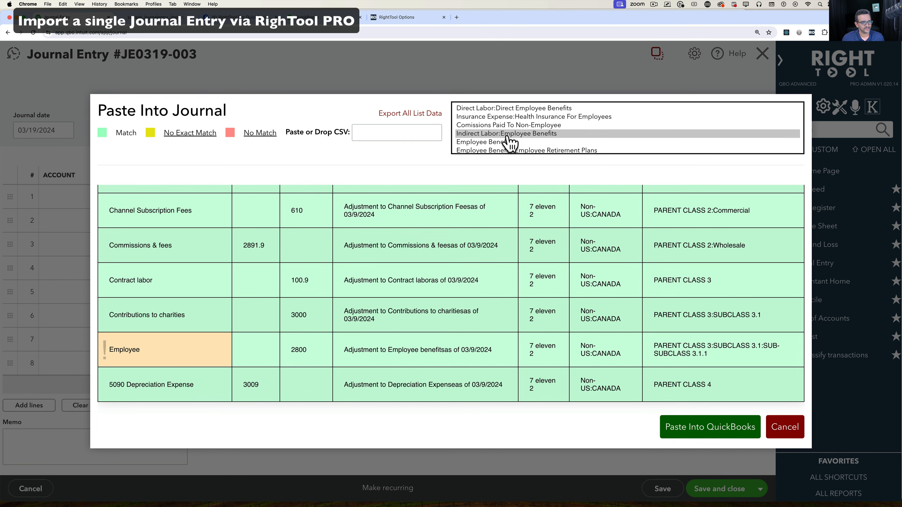
scroll(510, 142, "down", 2)
scroll(508, 144, "up", 2)
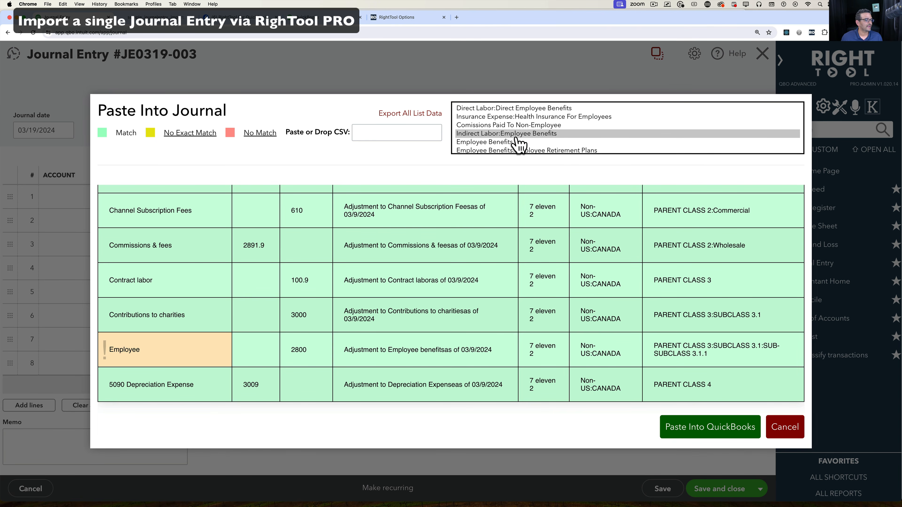
scroll(510, 153, "down", 2)
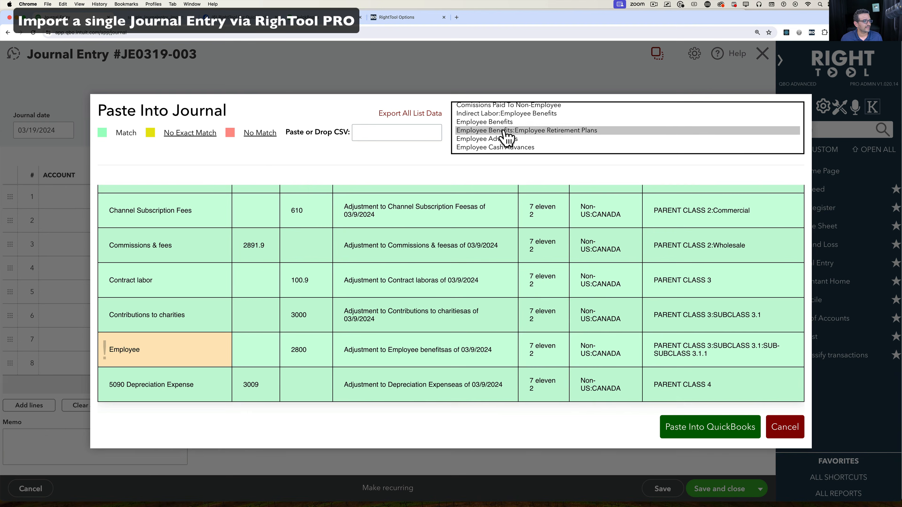
left_click(501, 131)
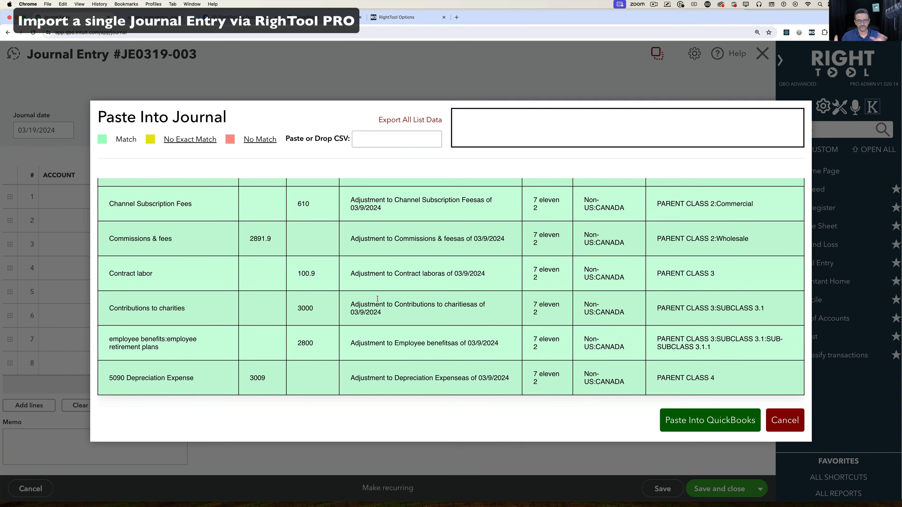
Check the matched lines in the Paste Into Journal preview, paste them into the QuickBooks journal entry and review the filled lines.
scroll(190, 275, "up", 10)
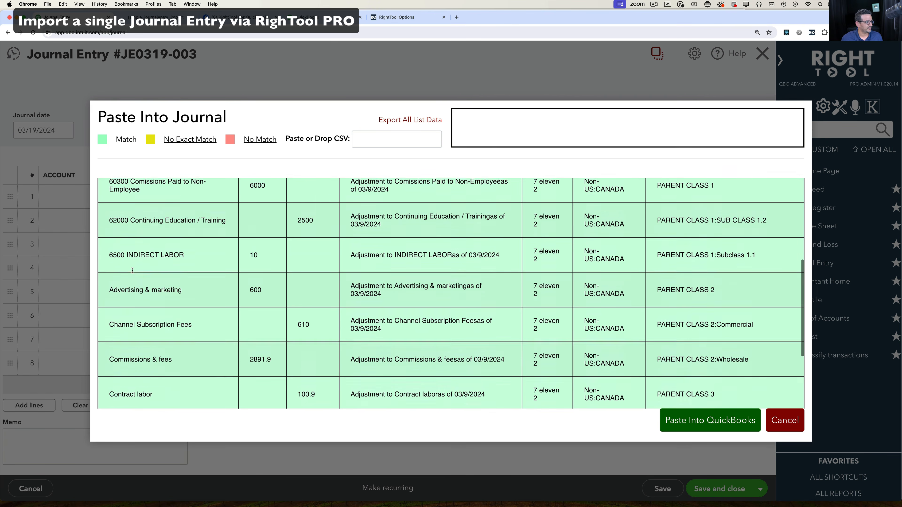
scroll(238, 318, "down", 4)
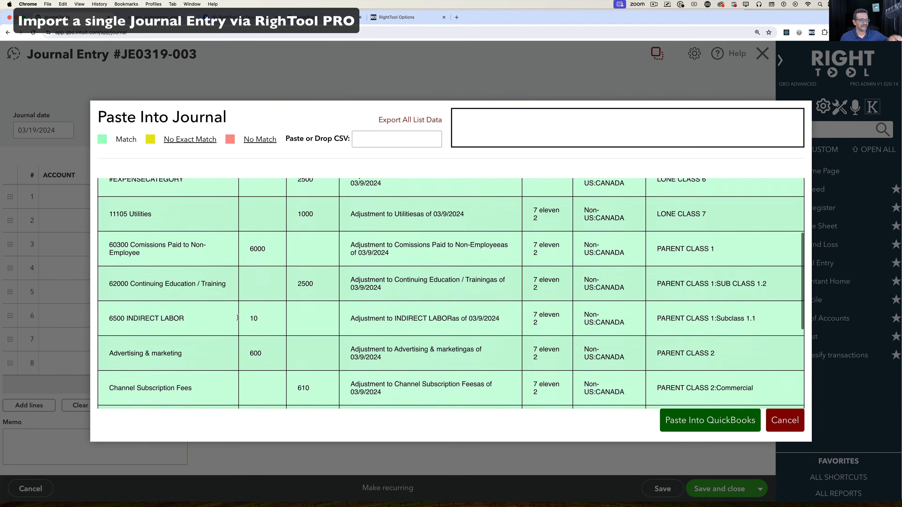
scroll(238, 318, "up", 5)
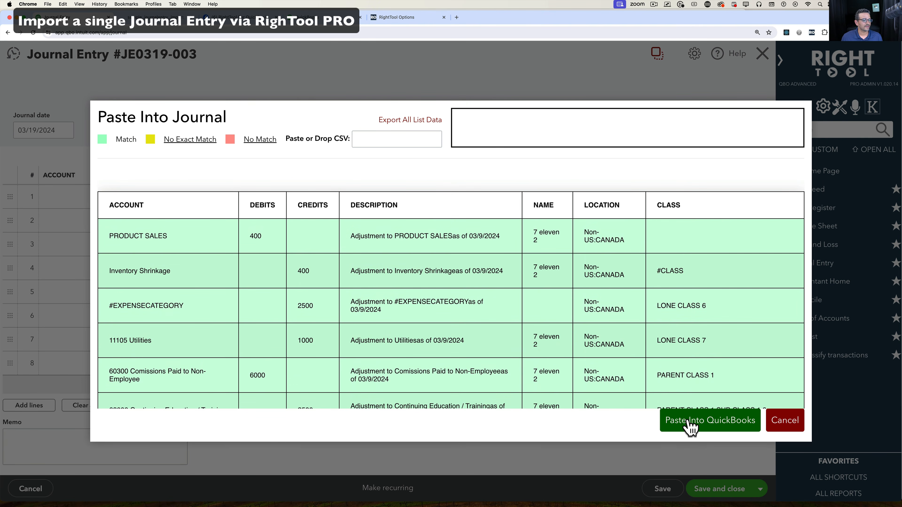
left_click(693, 425)
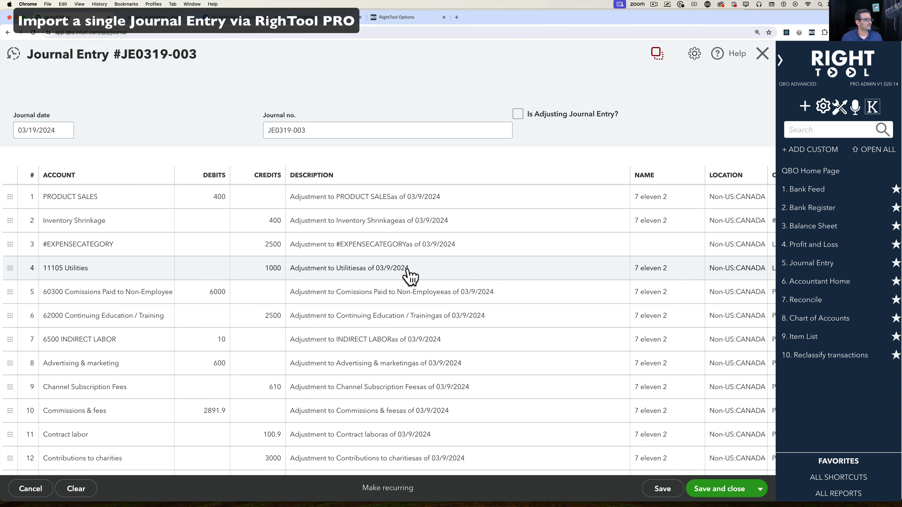
scroll(409, 276, "down", 6)
scroll(409, 276, "up", 6)
Replace the journal number with HG1 and save the journal entry.
left_click(34, 130)
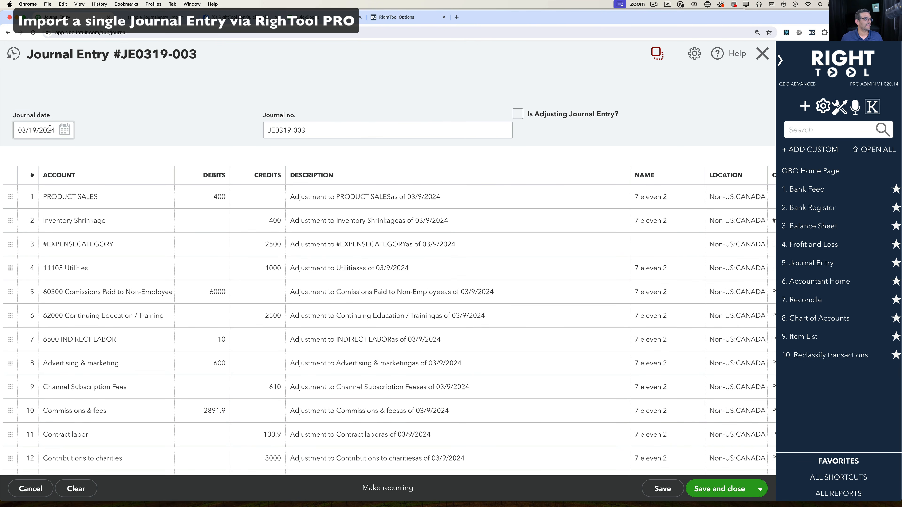
left_click(318, 132)
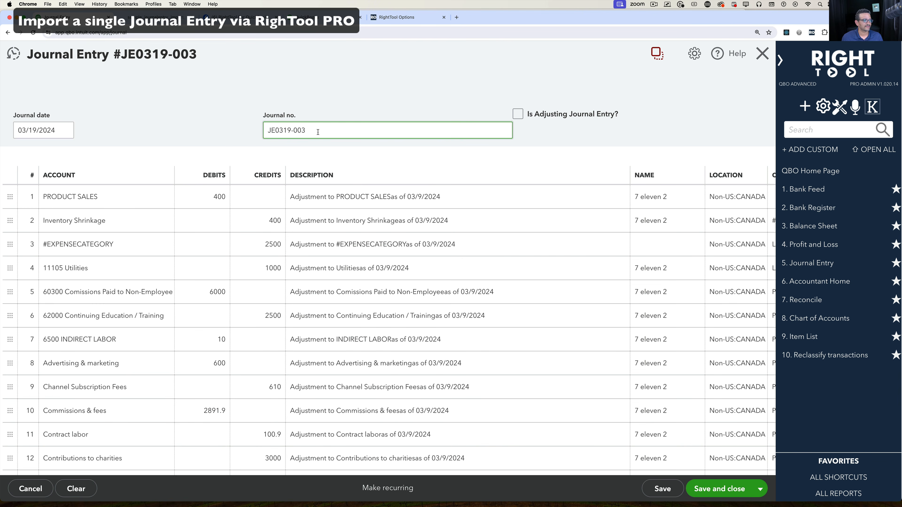
left_click_drag(318, 132, 268, 126)
type("HG1")
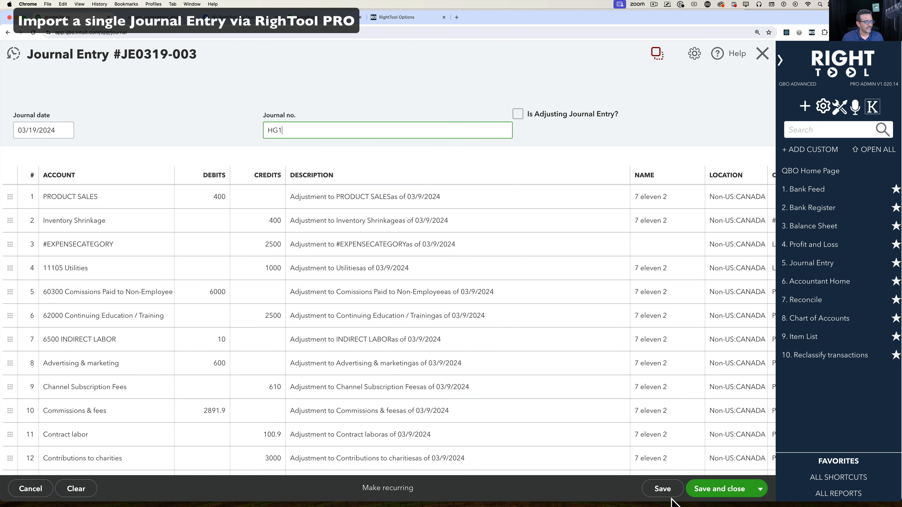
left_click(657, 489)
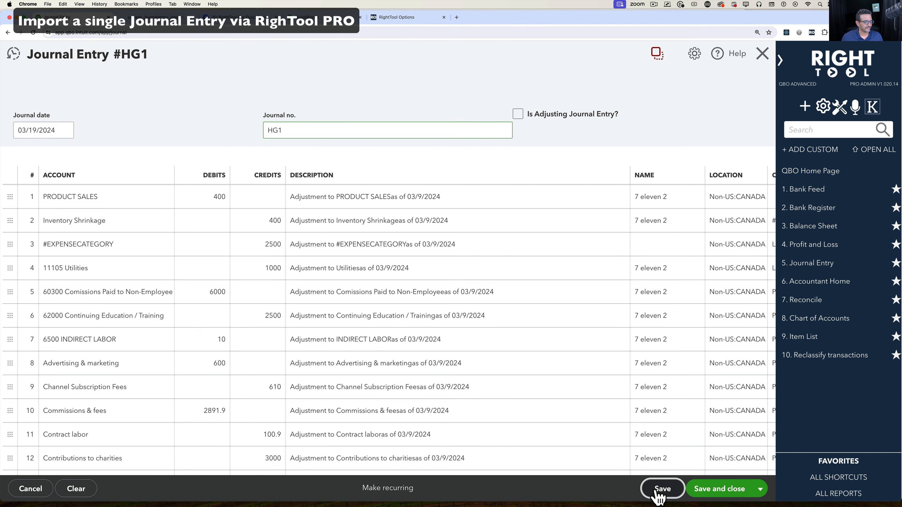